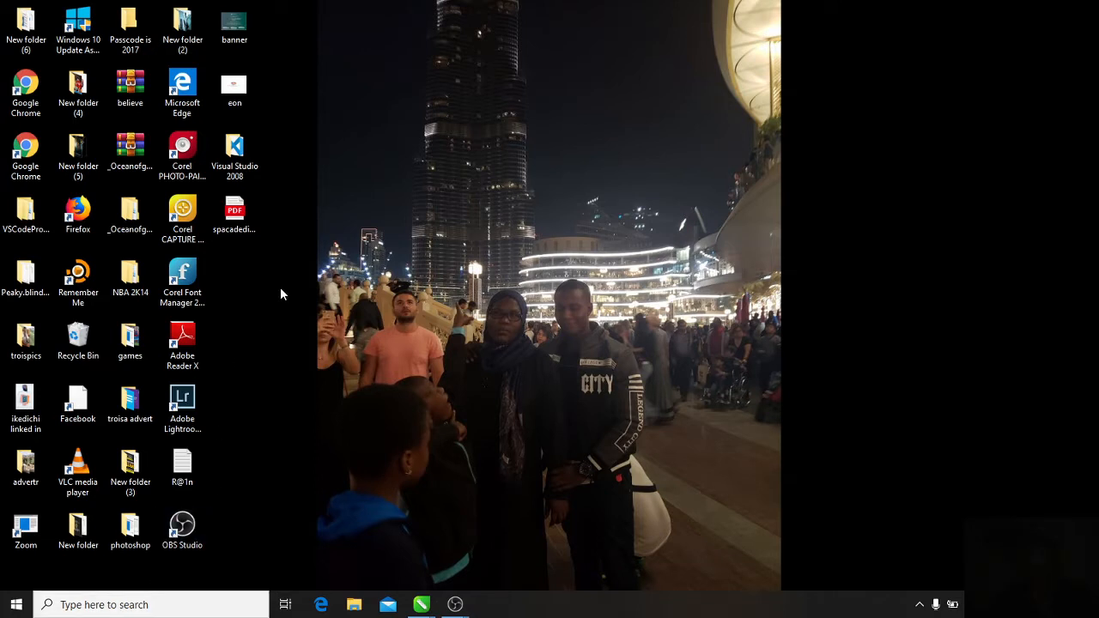
Step: Switch to CorelDRAW and bring up the spacadedigitals.cdr document window
left_click(101, 606)
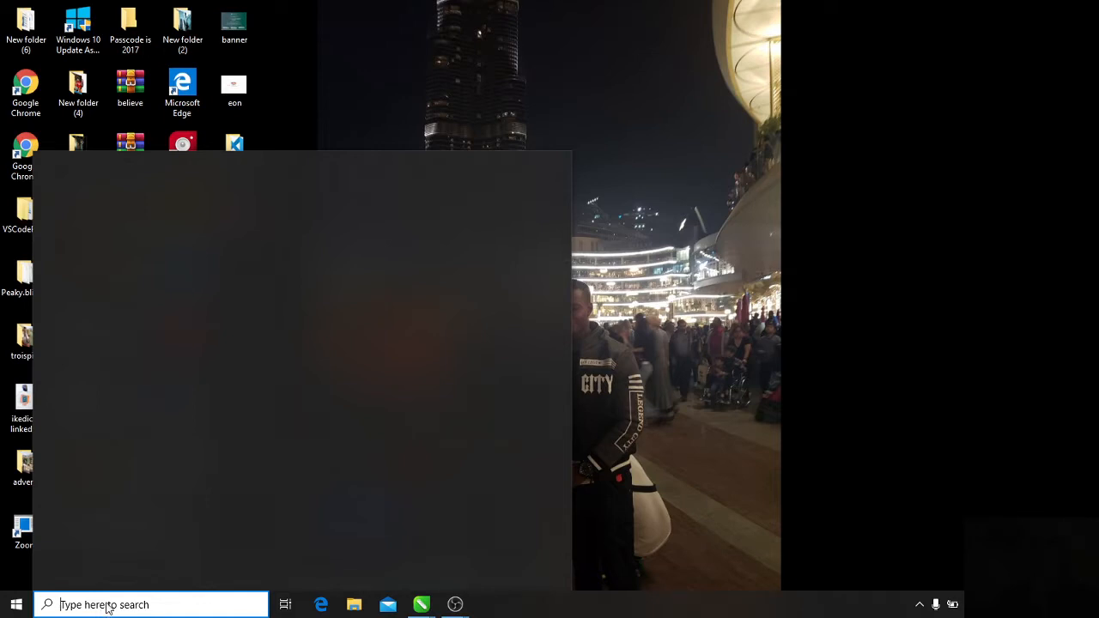
type("core")
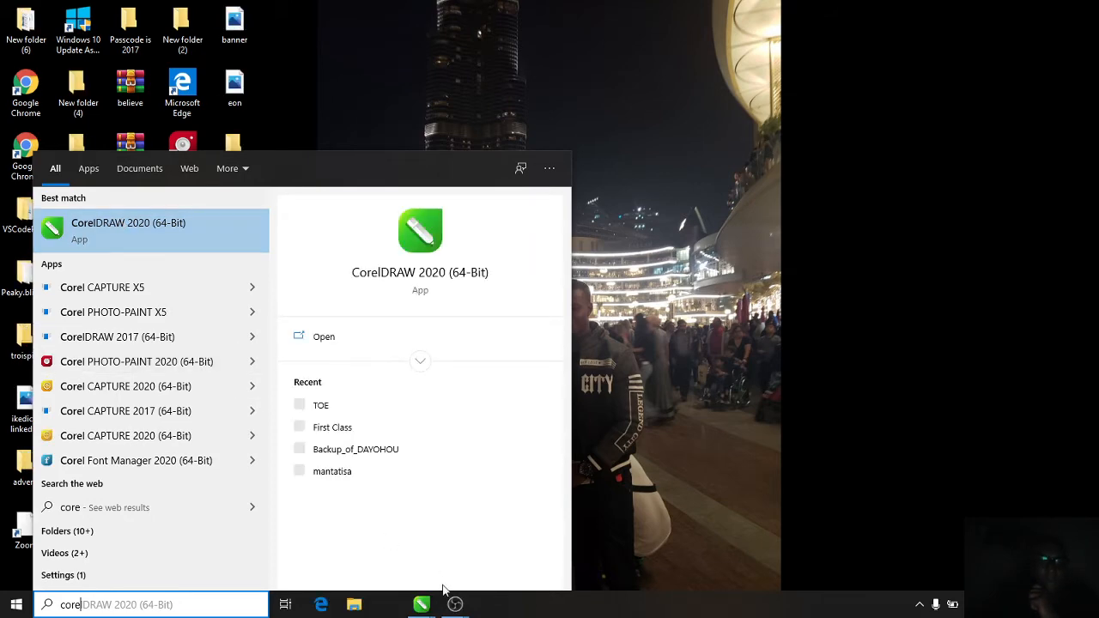
left_click(424, 605)
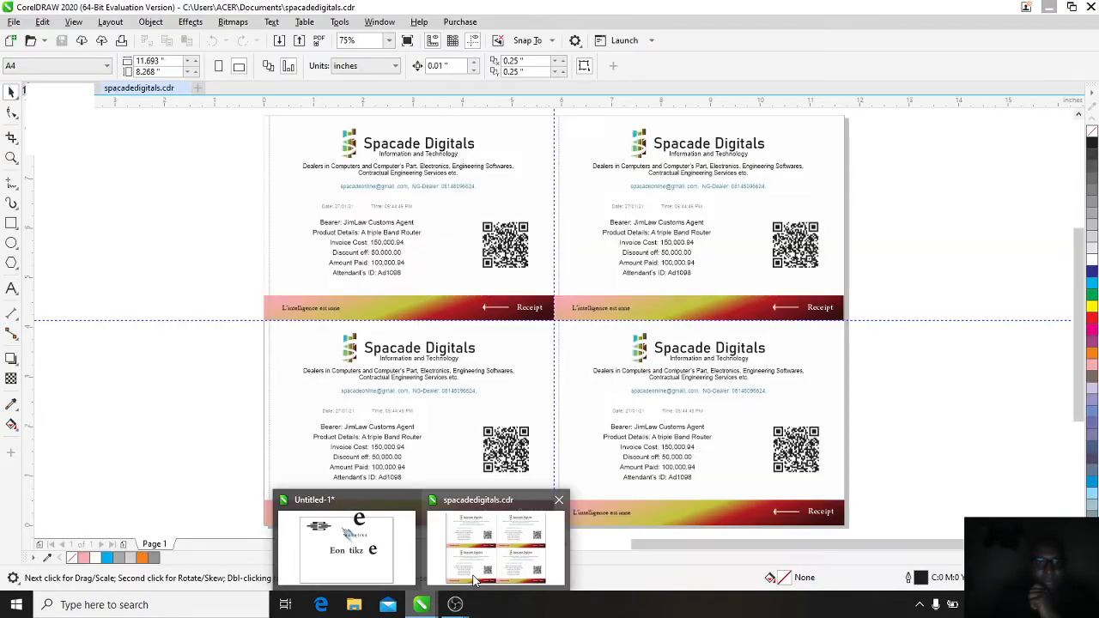
left_click(477, 566)
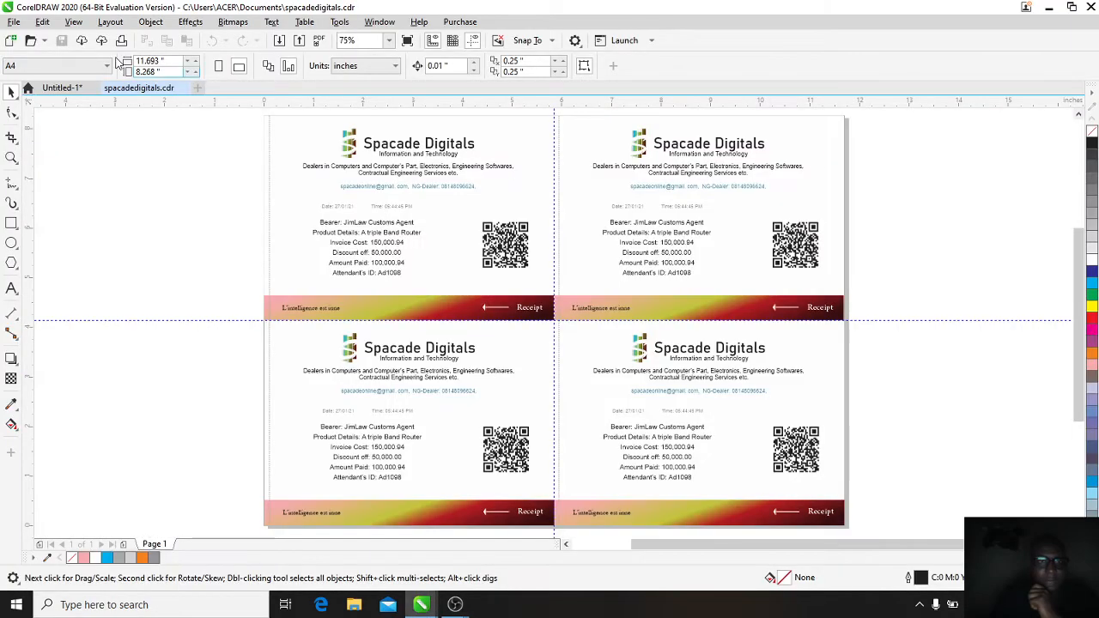
Step: Create a new one-page A4 CMYK document at 300 dpi and set its page orientation to landscape
left_click(11, 41)
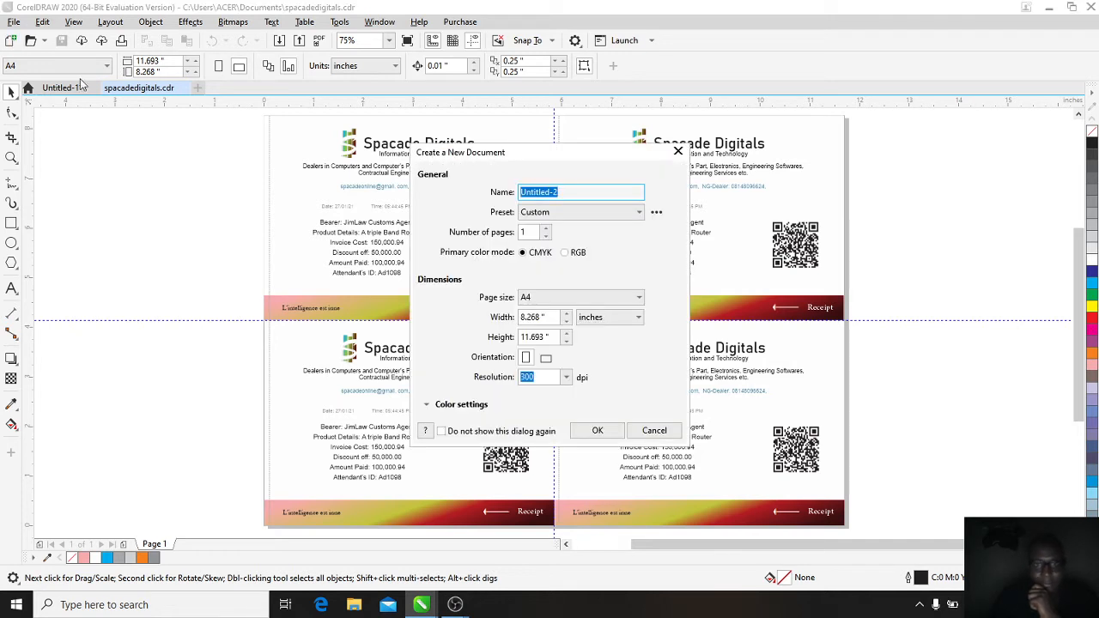
left_click(631, 218)
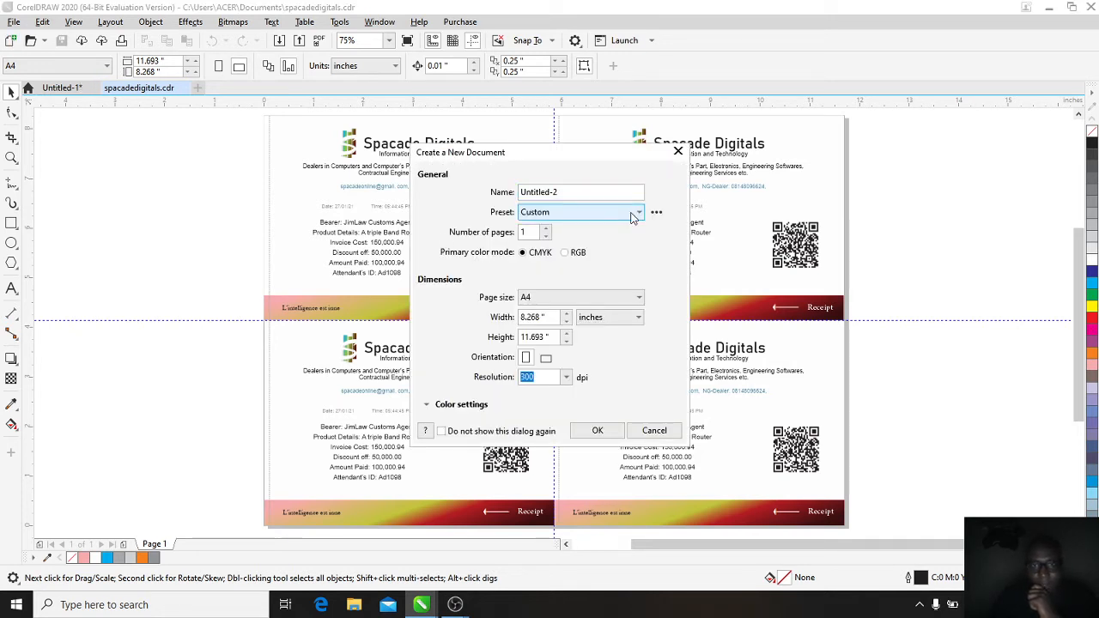
left_click(631, 218)
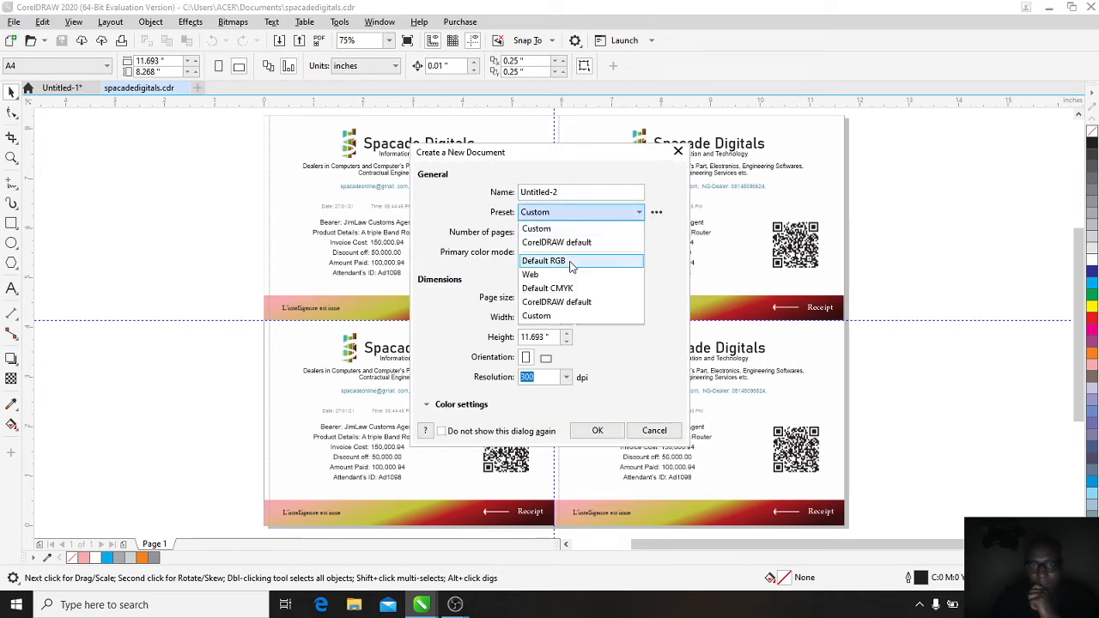
left_click(605, 189)
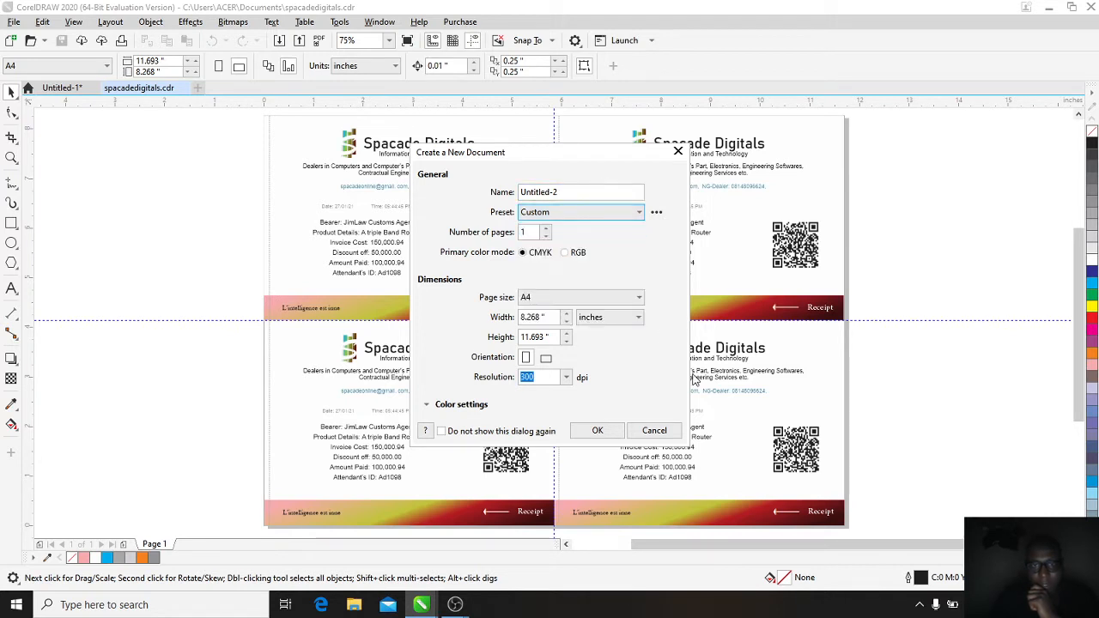
left_click(594, 431)
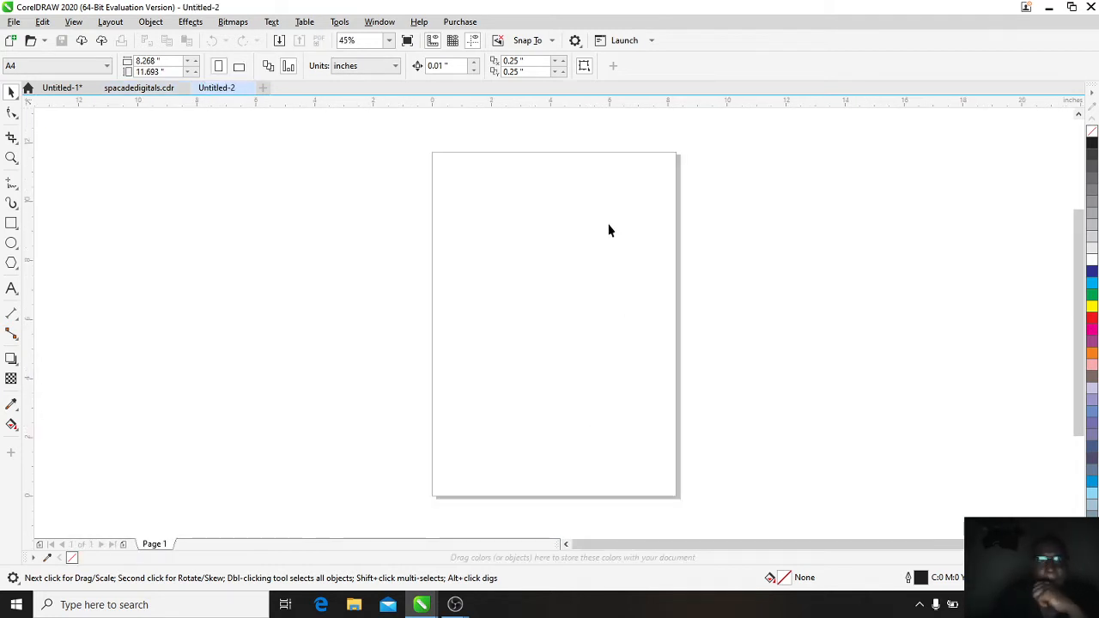
left_click(244, 67)
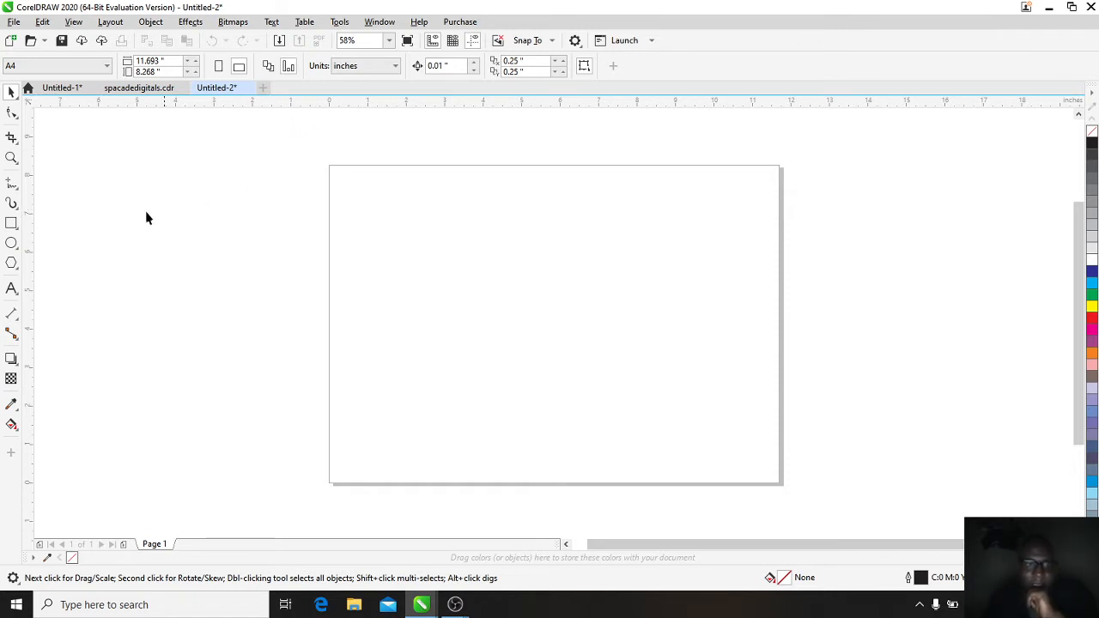
Step: Draw three upright rectangles on the page, the largest about 1.48 by 2.62 inches, and delete the two smaller overlapping ones
left_click(10, 224)
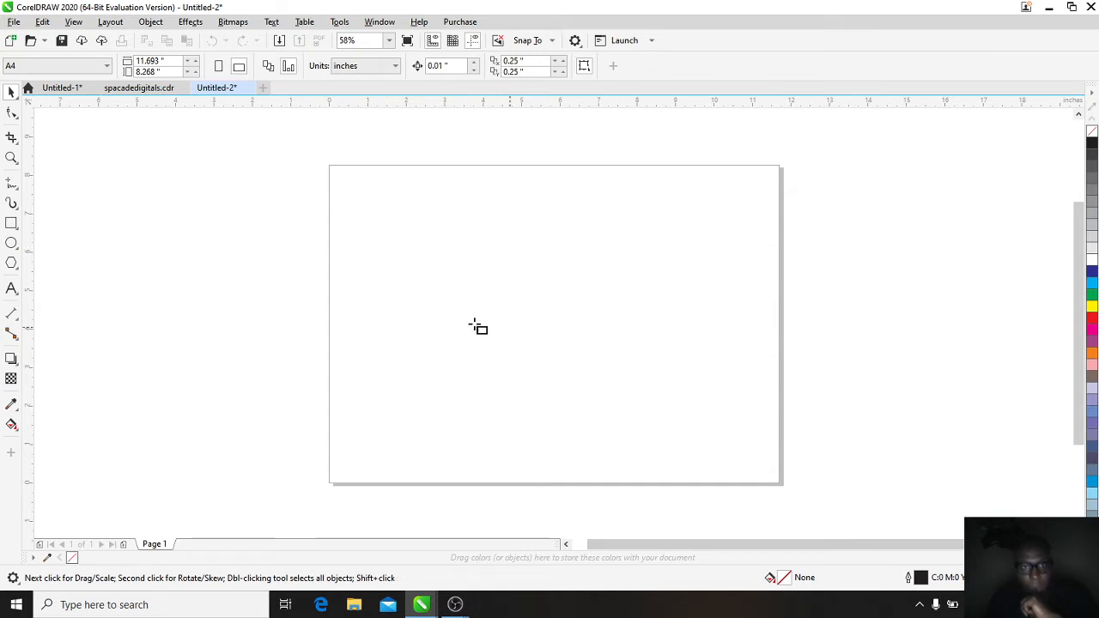
left_click_drag(478, 327, 509, 230)
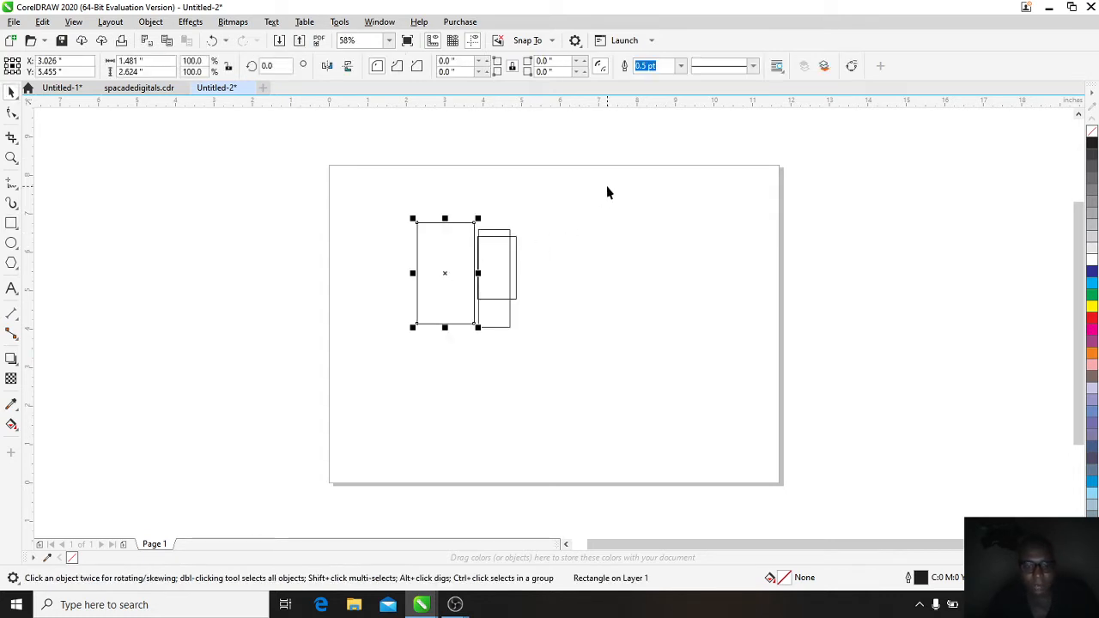
left_click_drag(607, 186, 450, 393)
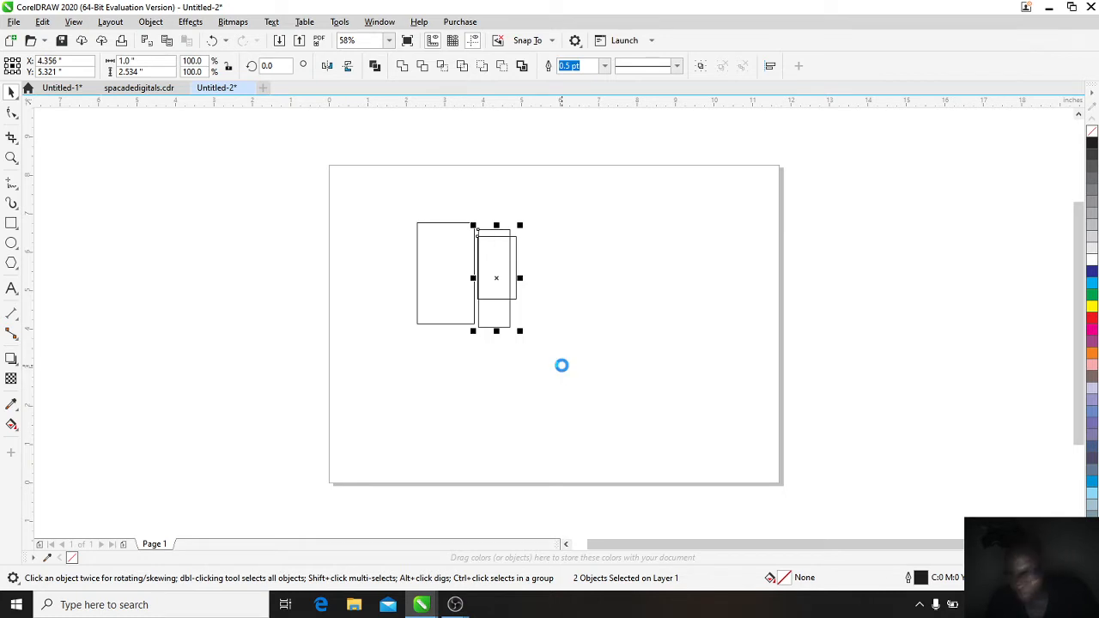
key("Delete")
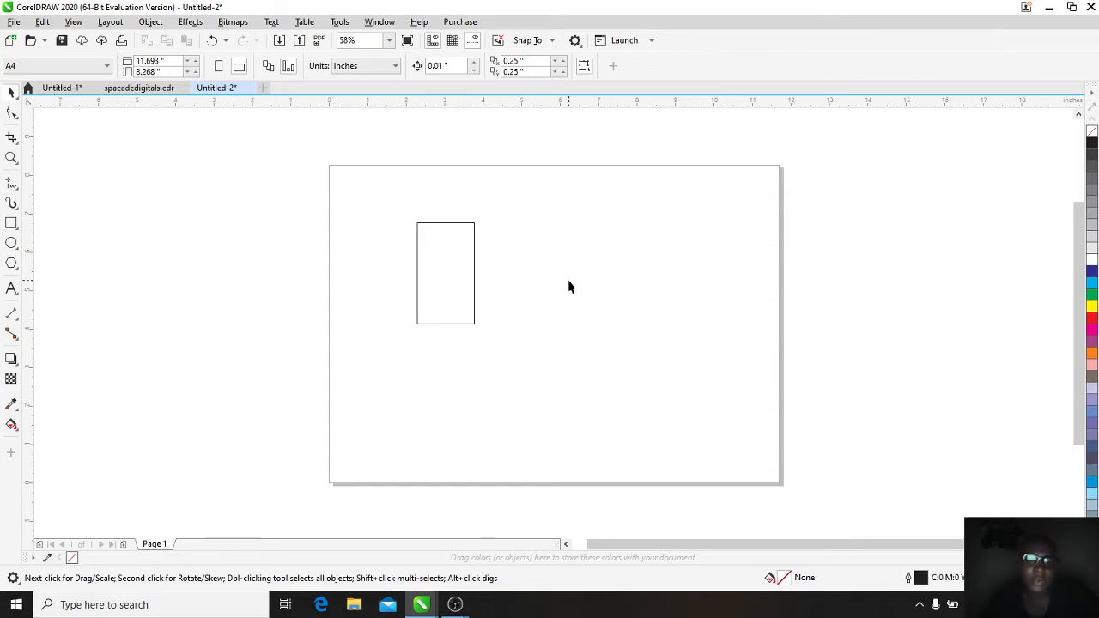
Step: Fill the remaining rectangle with cyan and color its outline red
left_click(453, 258)
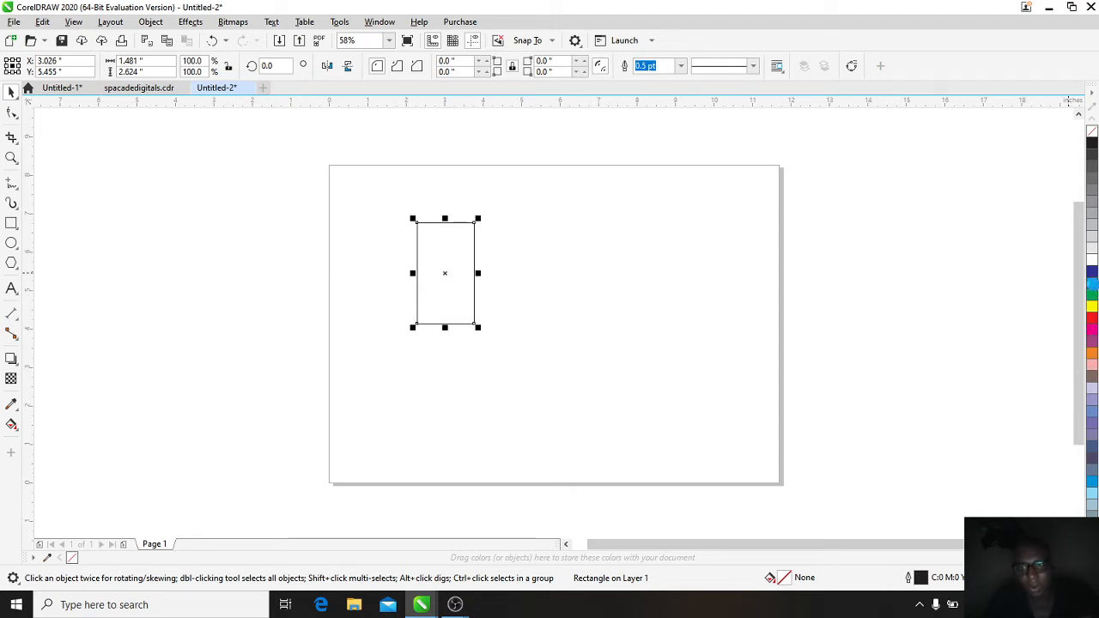
left_click(1092, 286)
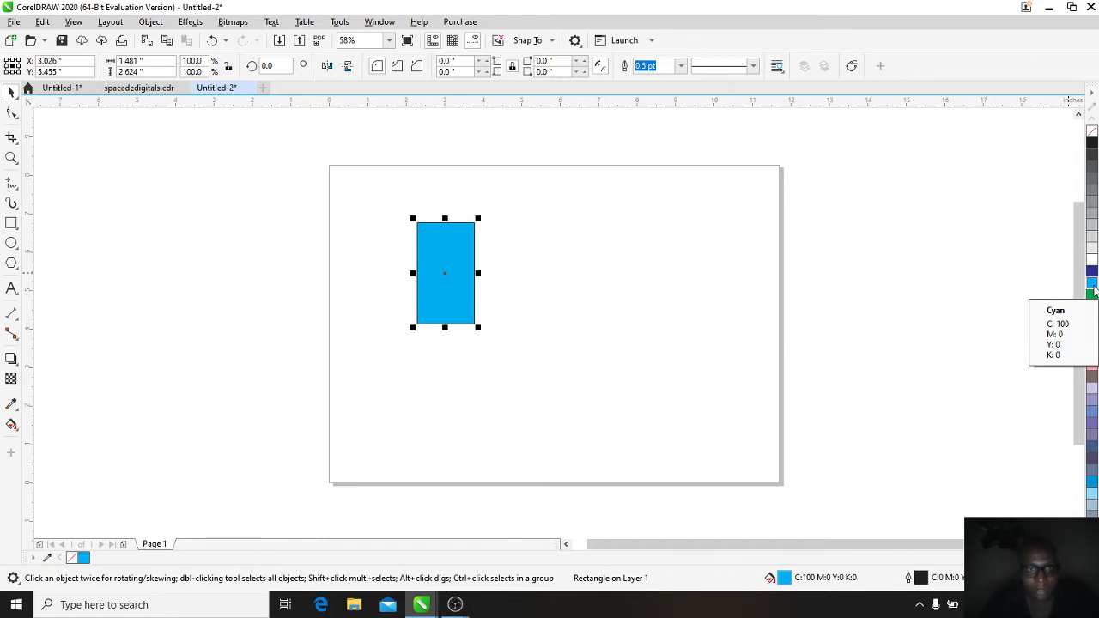
left_click(10, 158)
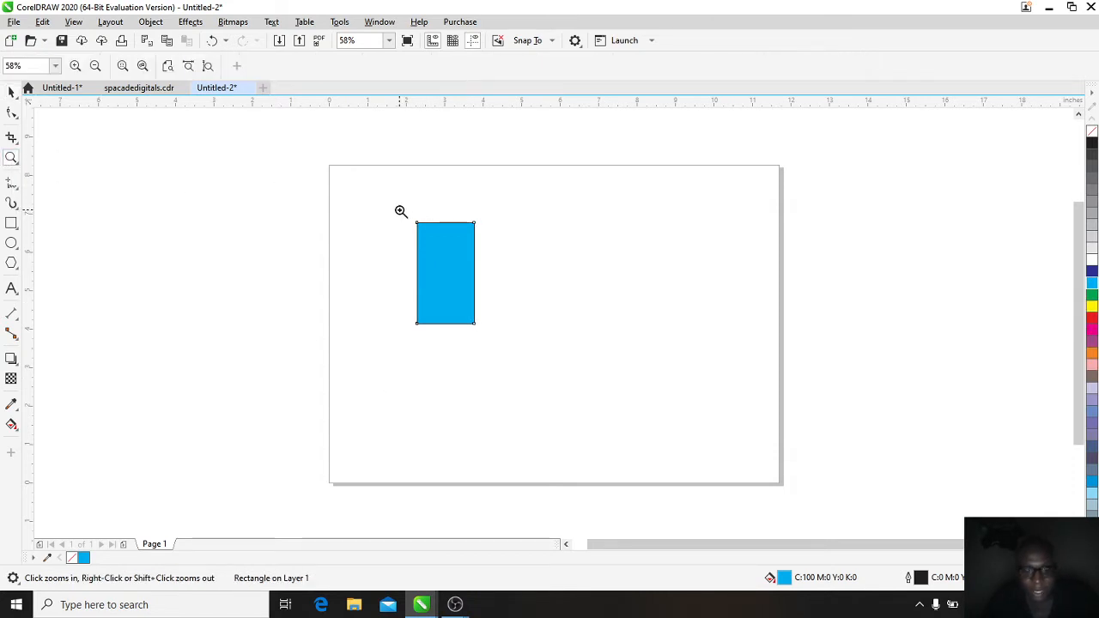
left_click_drag(399, 209, 499, 335)
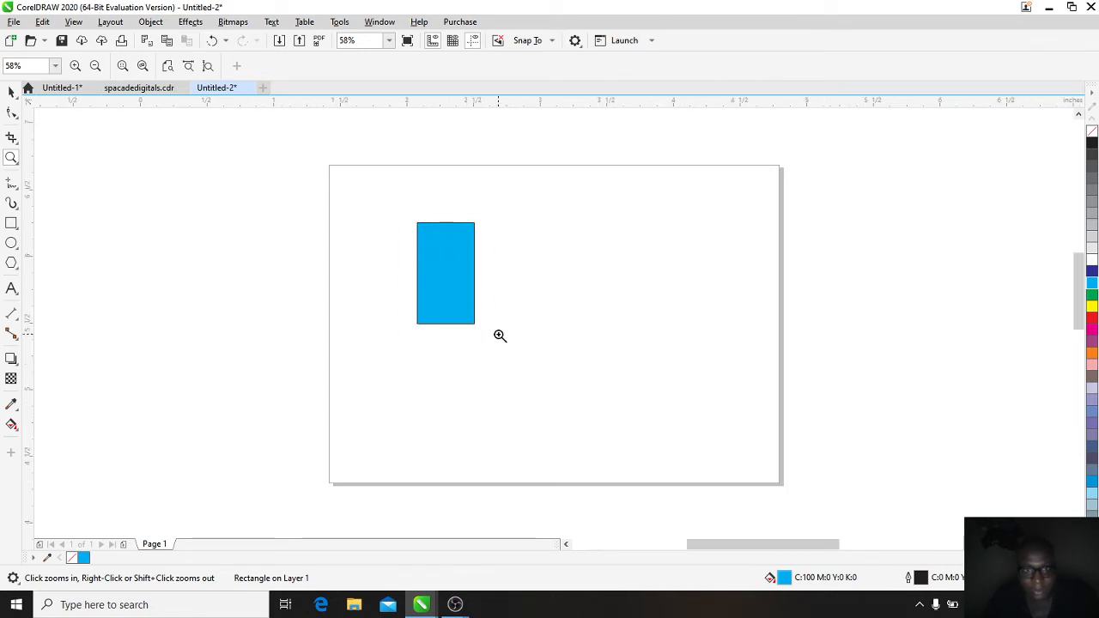
key("space")
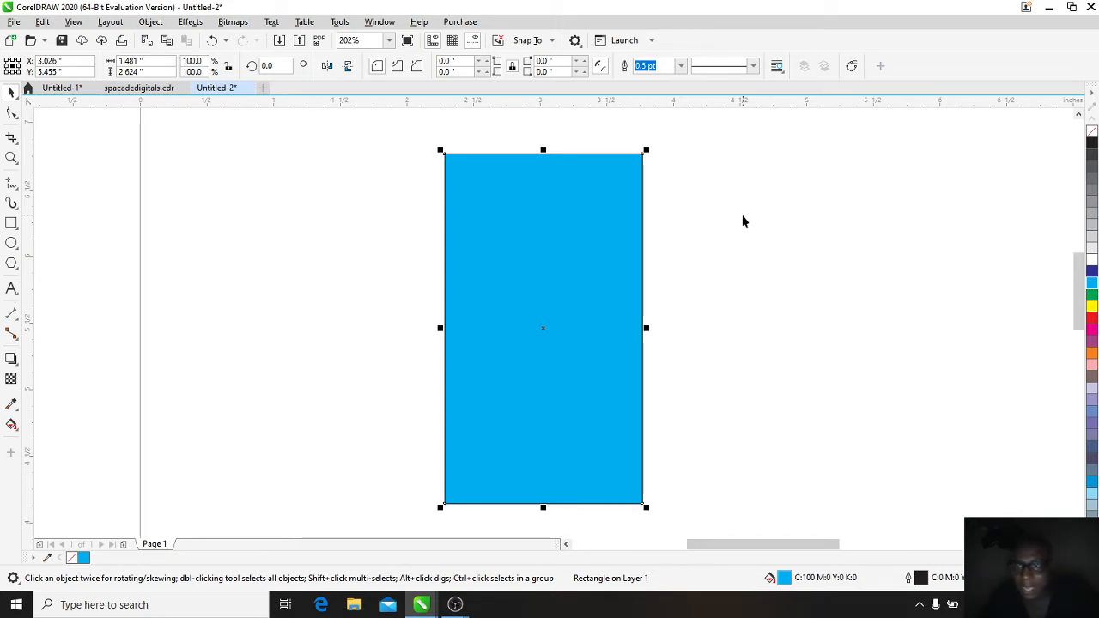
right_click(1092, 324)
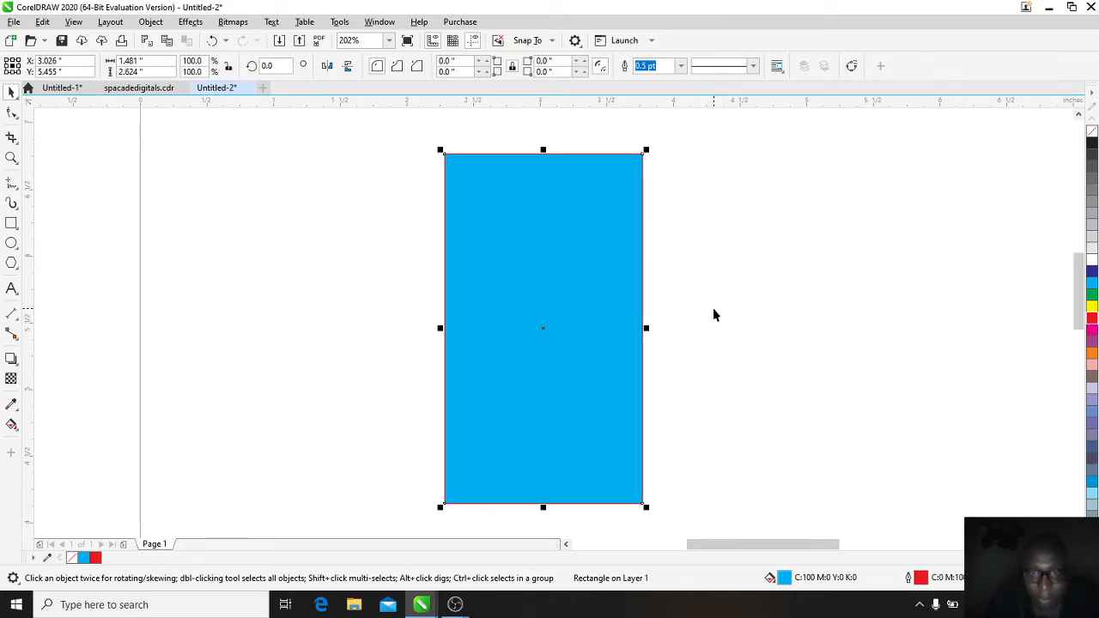
Step: Set the rectangle's outline width to 3.0 pt in Outline Pen, trying beveled corners before returning to mitered corners
key("F12")
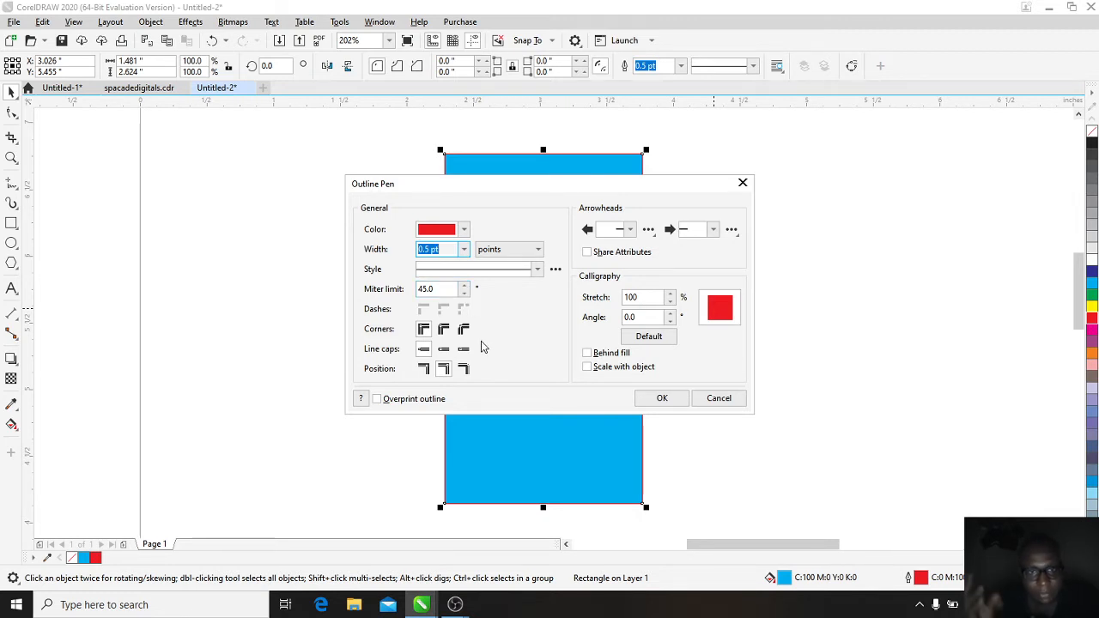
left_click(466, 250)
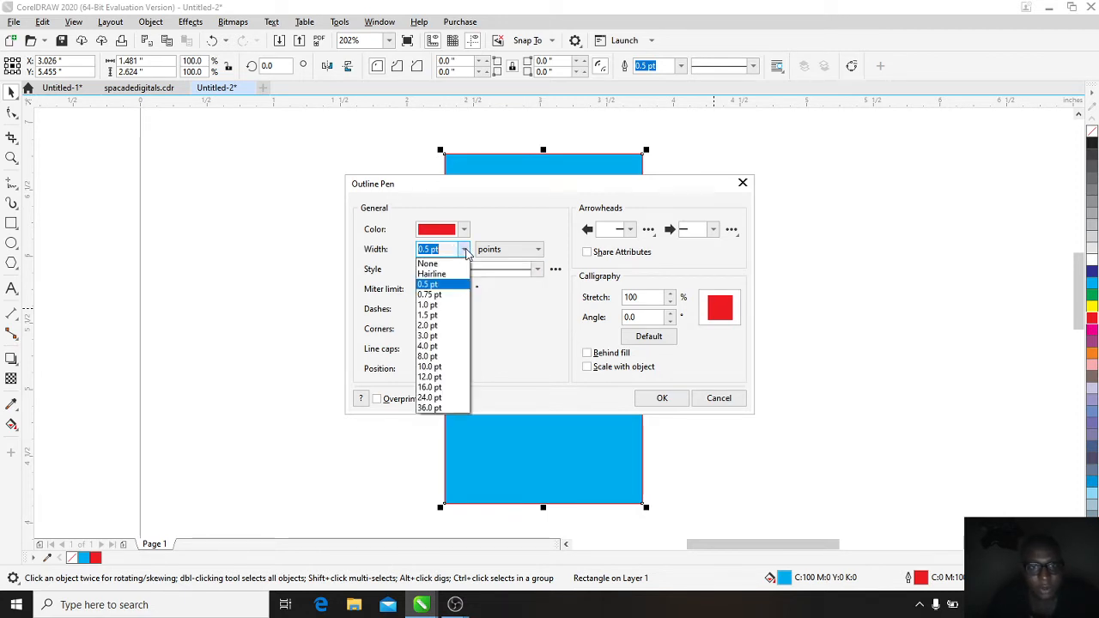
left_click(436, 337)
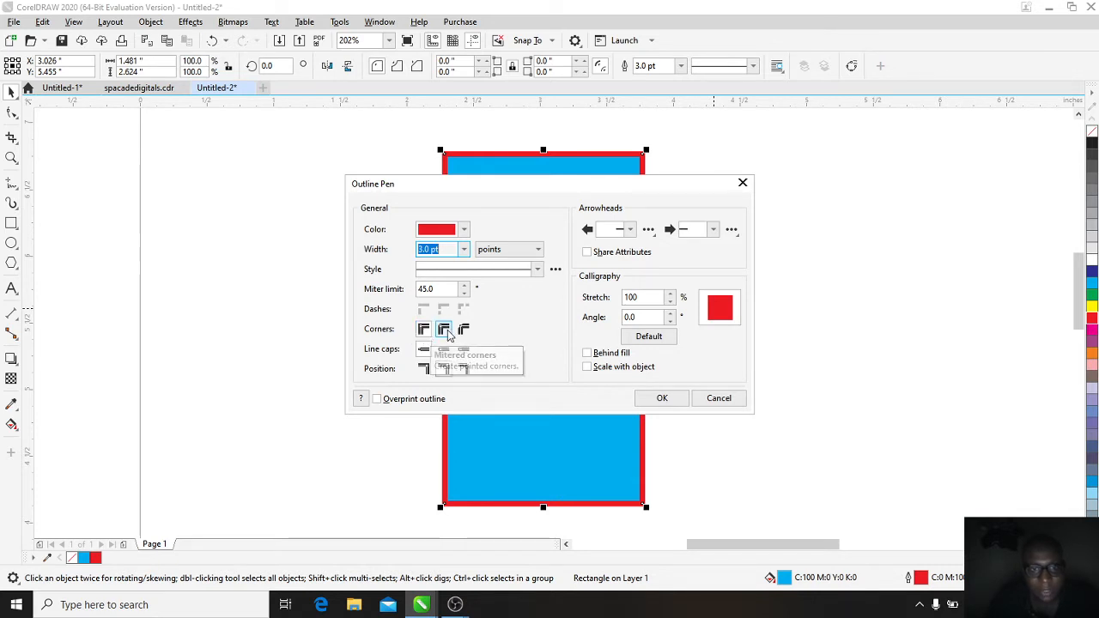
left_click(462, 330)
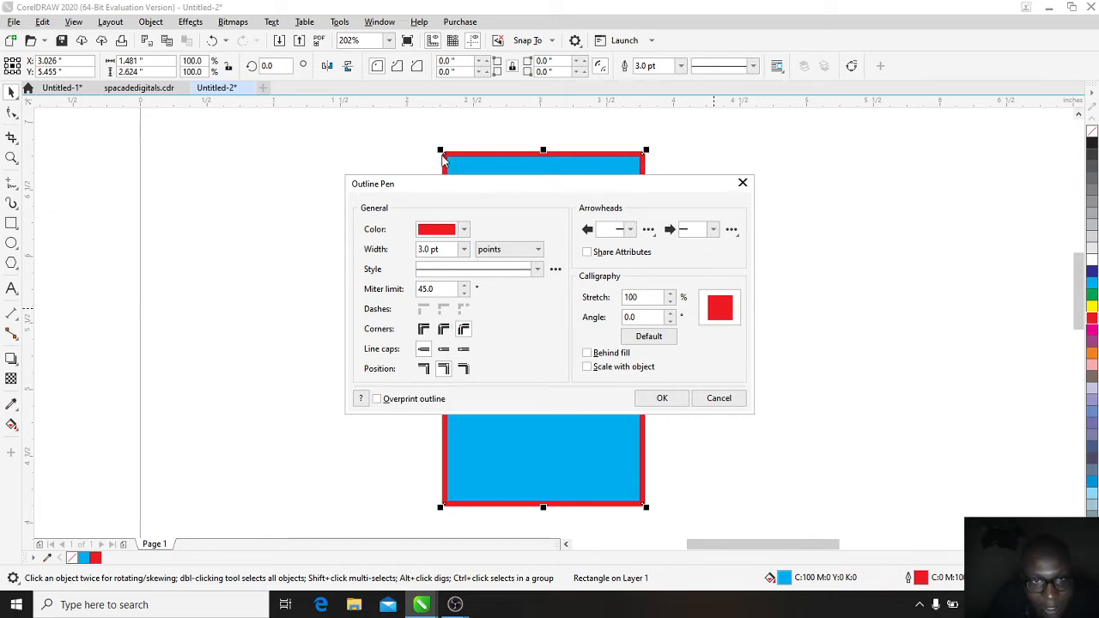
left_click(422, 329)
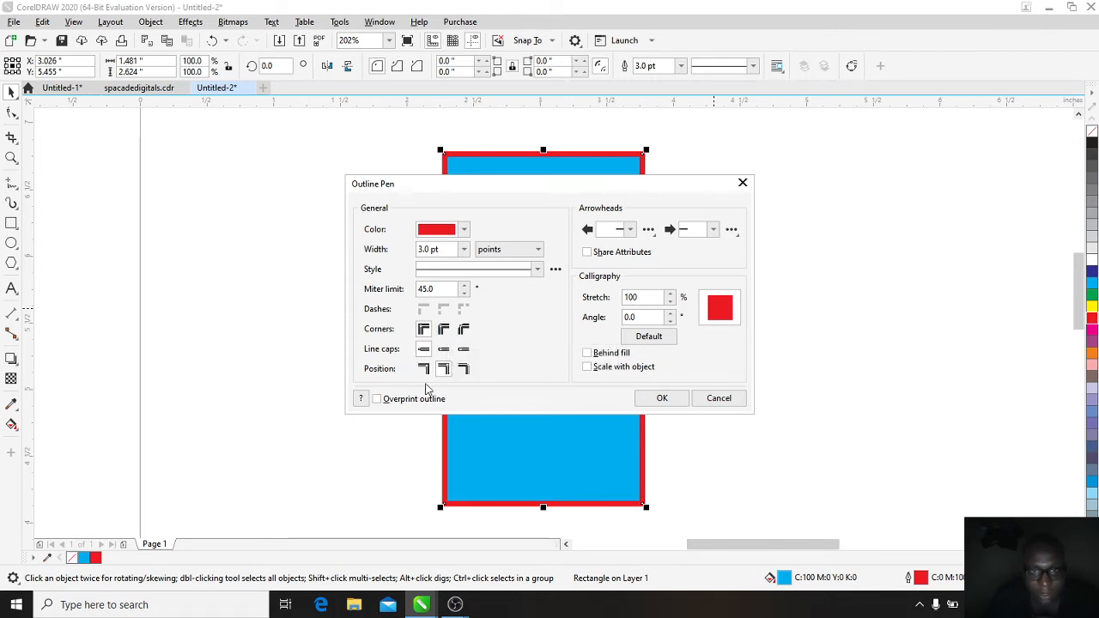
Step: Try dashed and dash-dot outline styles on the rectangle, then restore the solid line and apply the outline settings
left_click(536, 270)
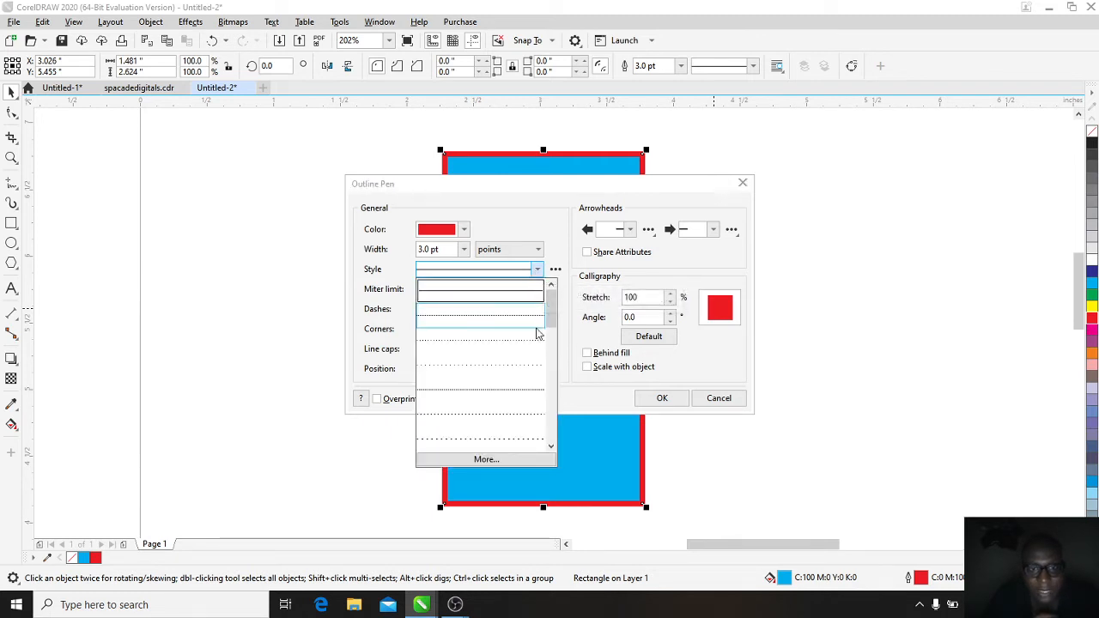
left_click(497, 400)
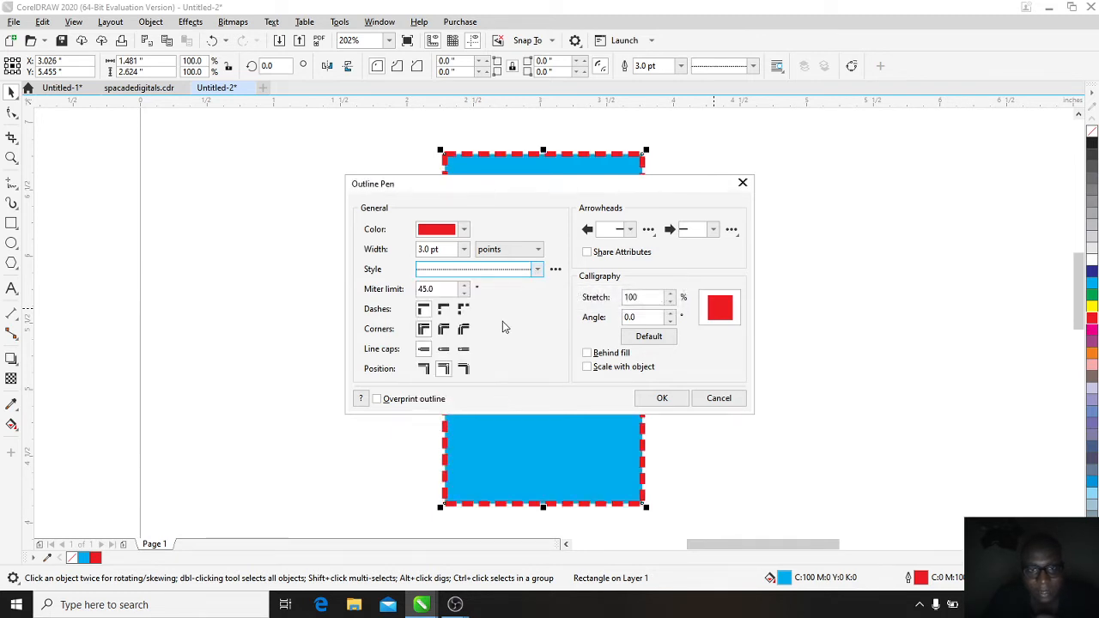
left_click(538, 270)
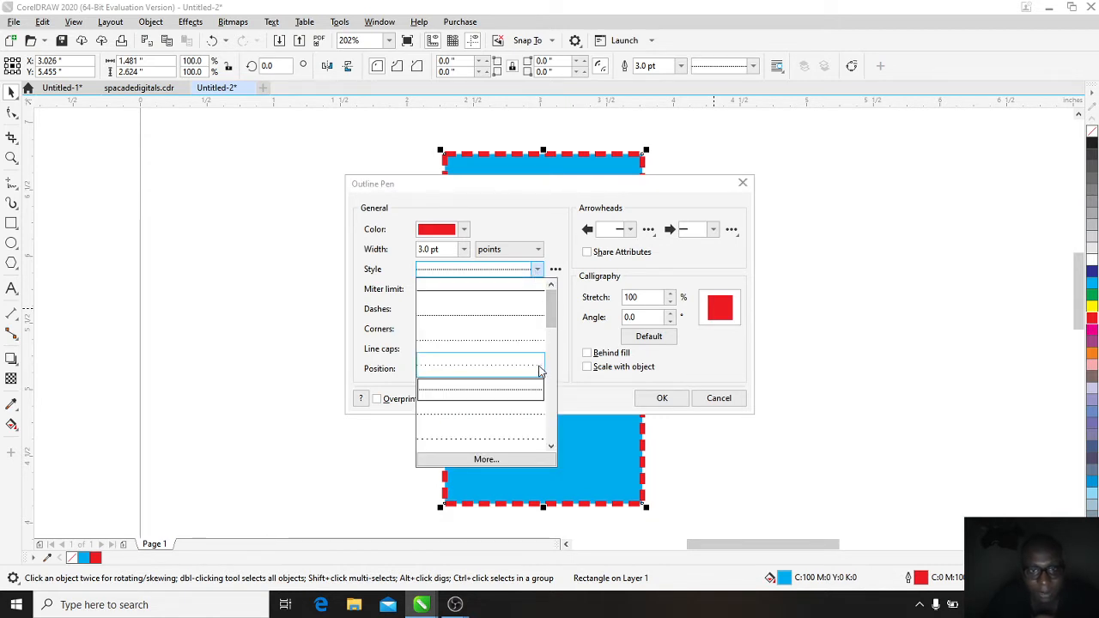
scroll(552, 448, "down", 3)
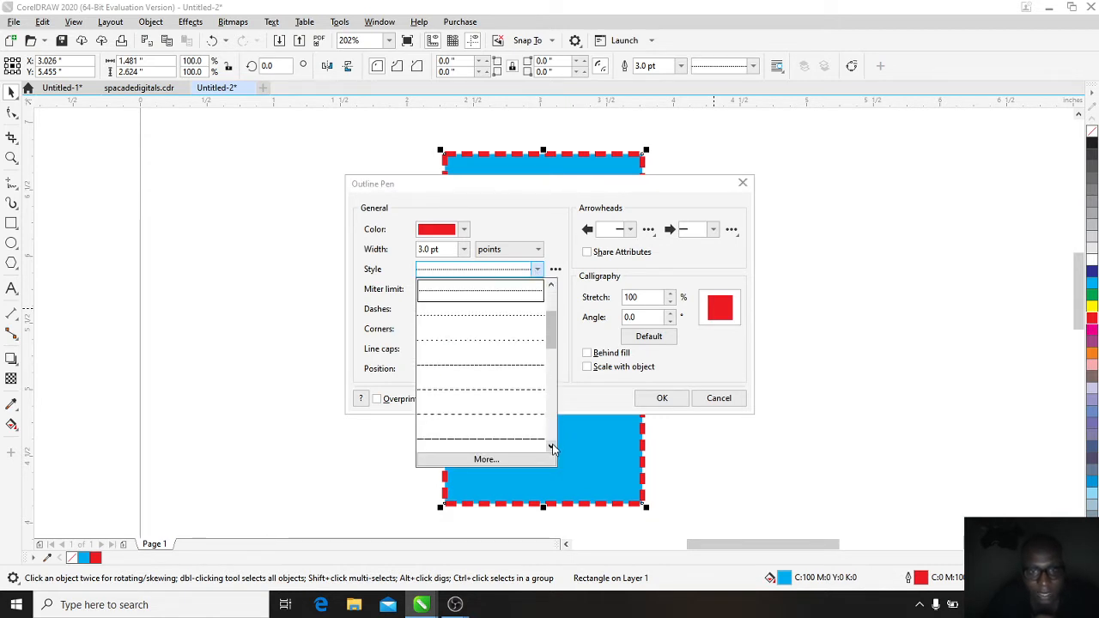
left_click(511, 371)
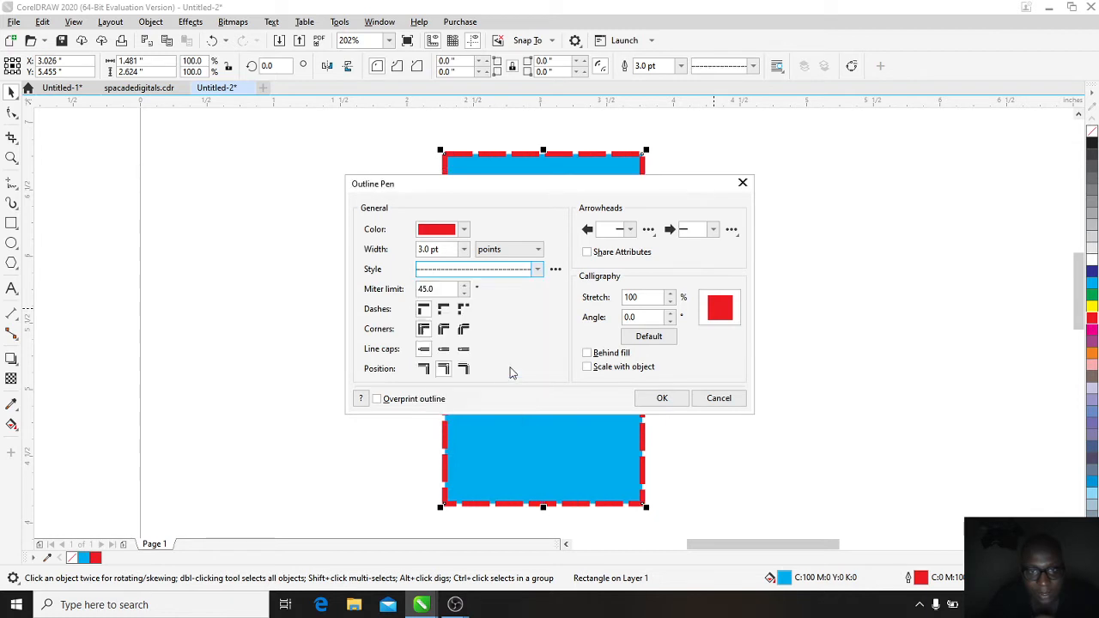
left_click(537, 270)
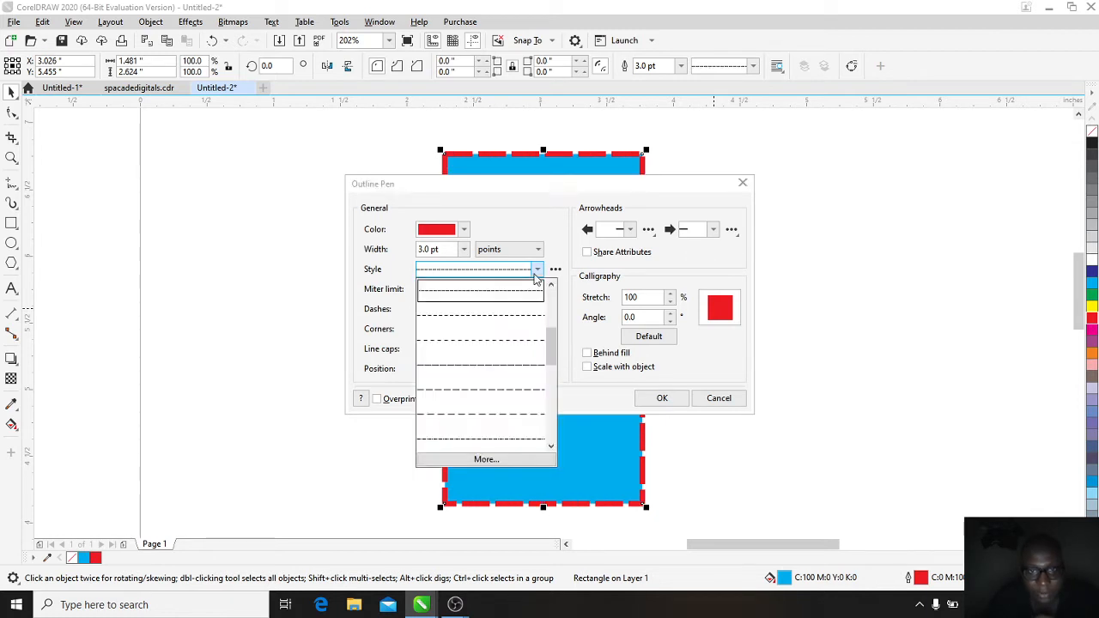
left_click(528, 440)
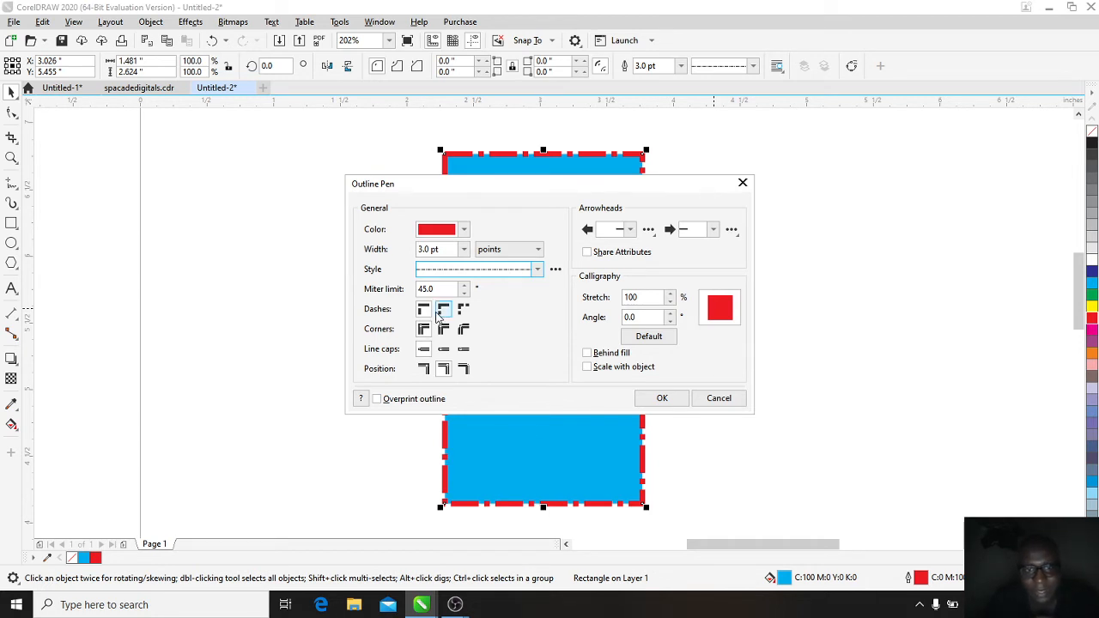
left_click(510, 272)
scroll(520, 295, "up", 5)
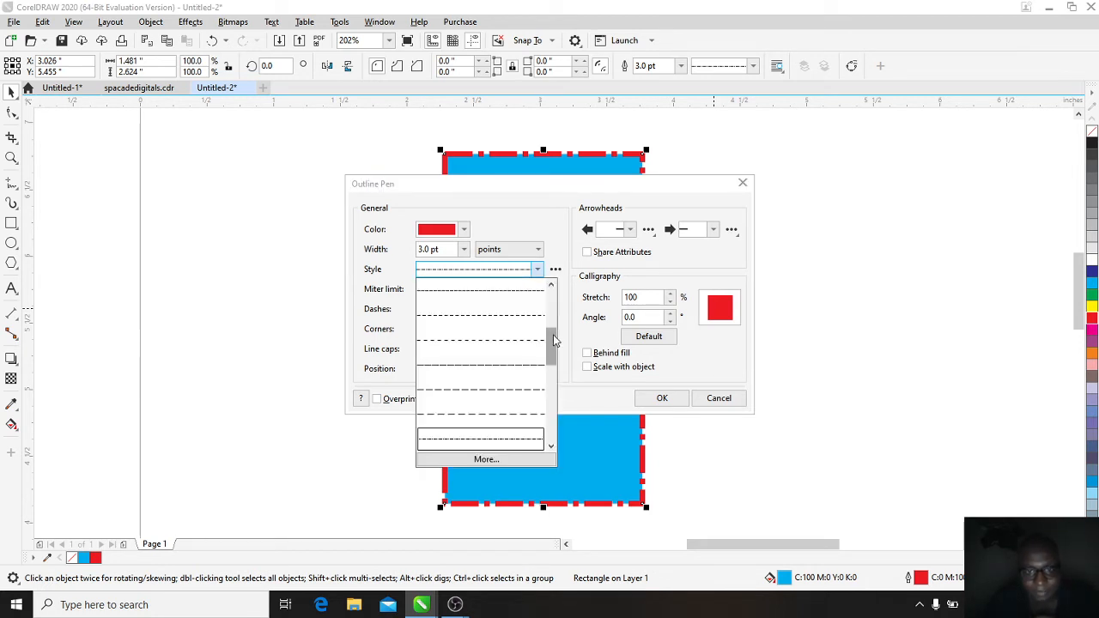
left_click(520, 295)
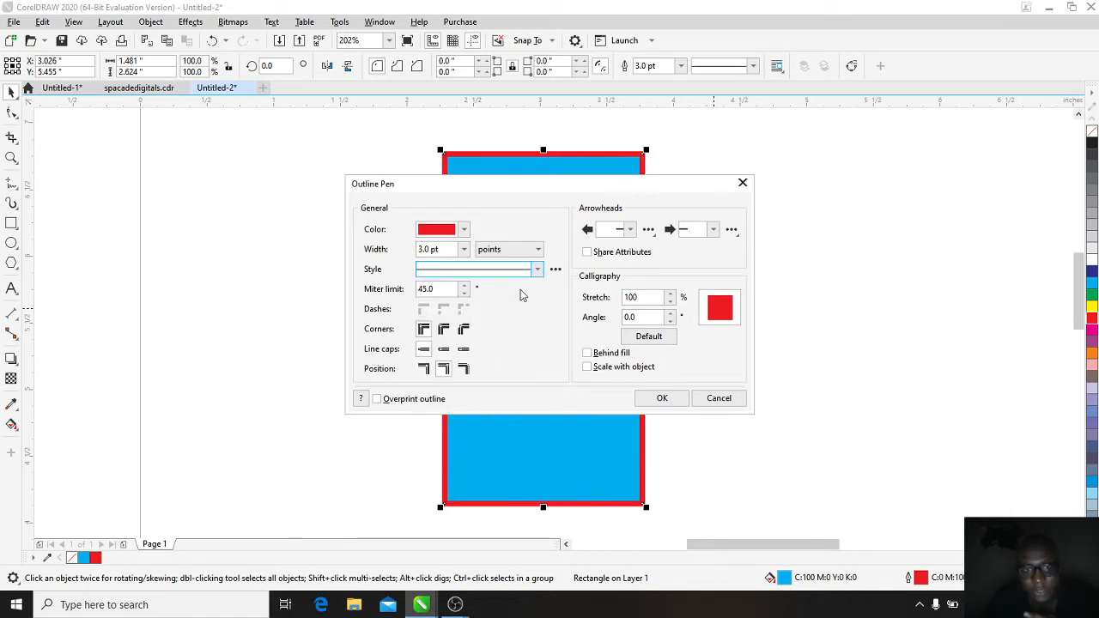
left_click(658, 400)
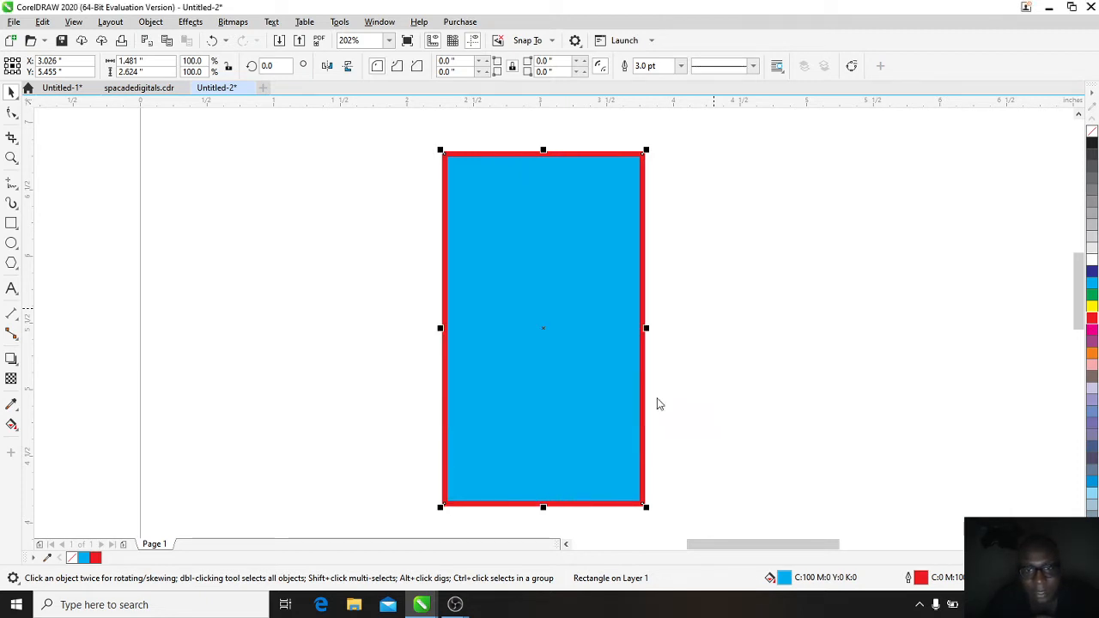
left_click(530, 246)
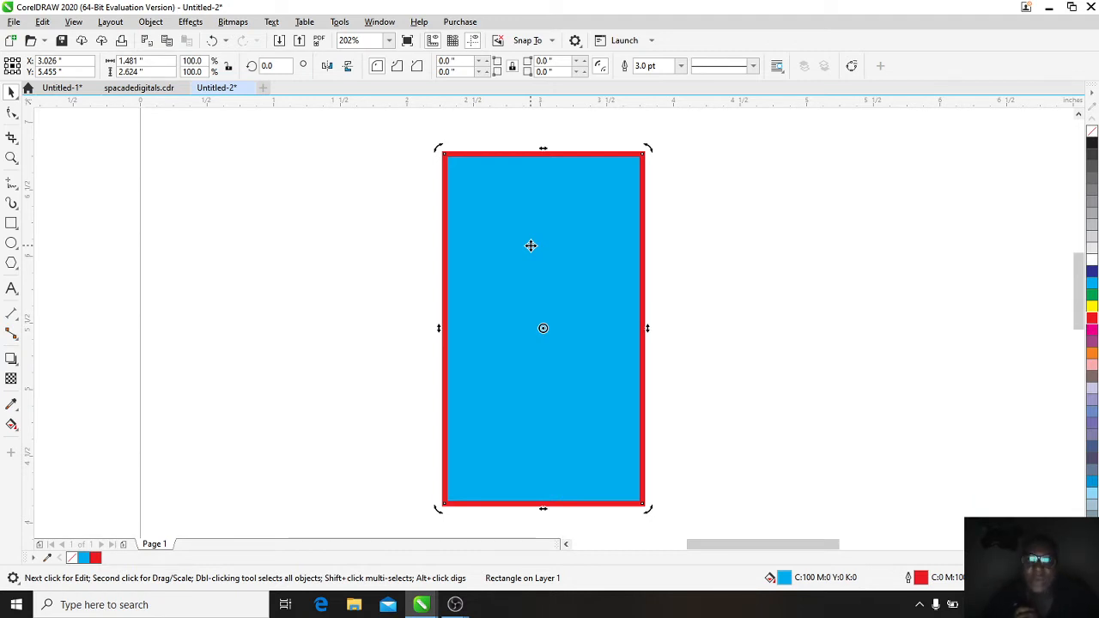
left_click(737, 211)
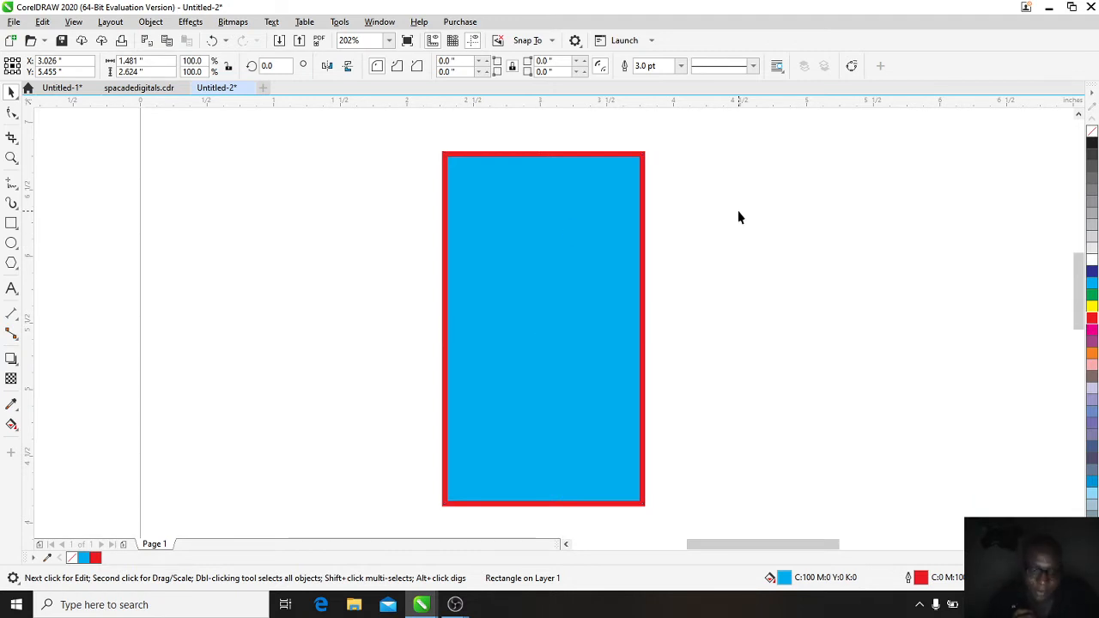
left_click(583, 205)
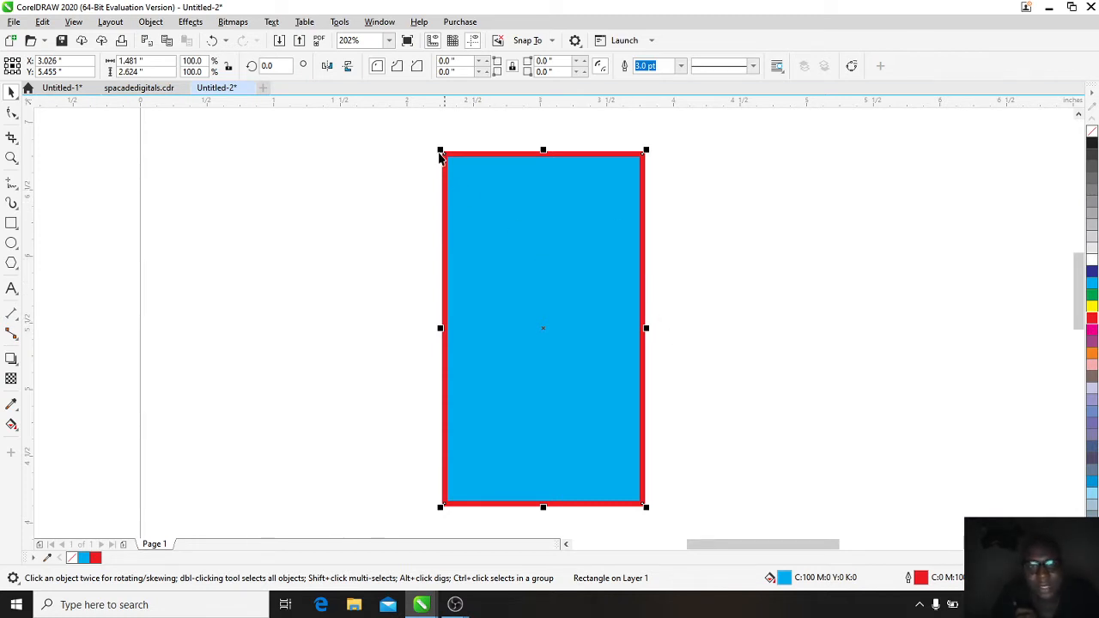
left_click(731, 237)
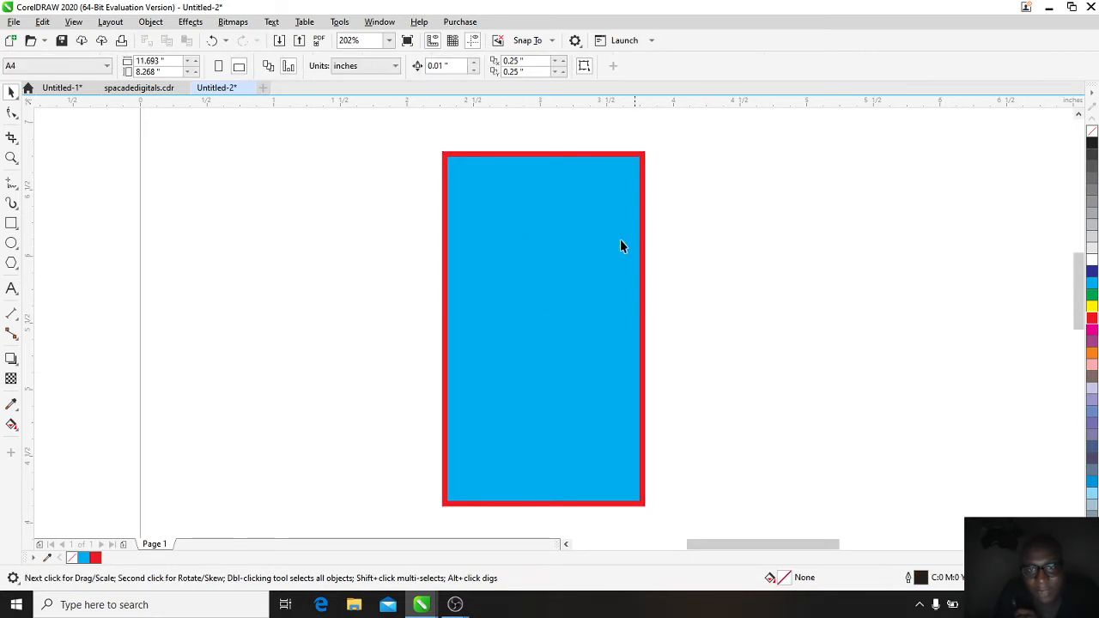
left_click(591, 237)
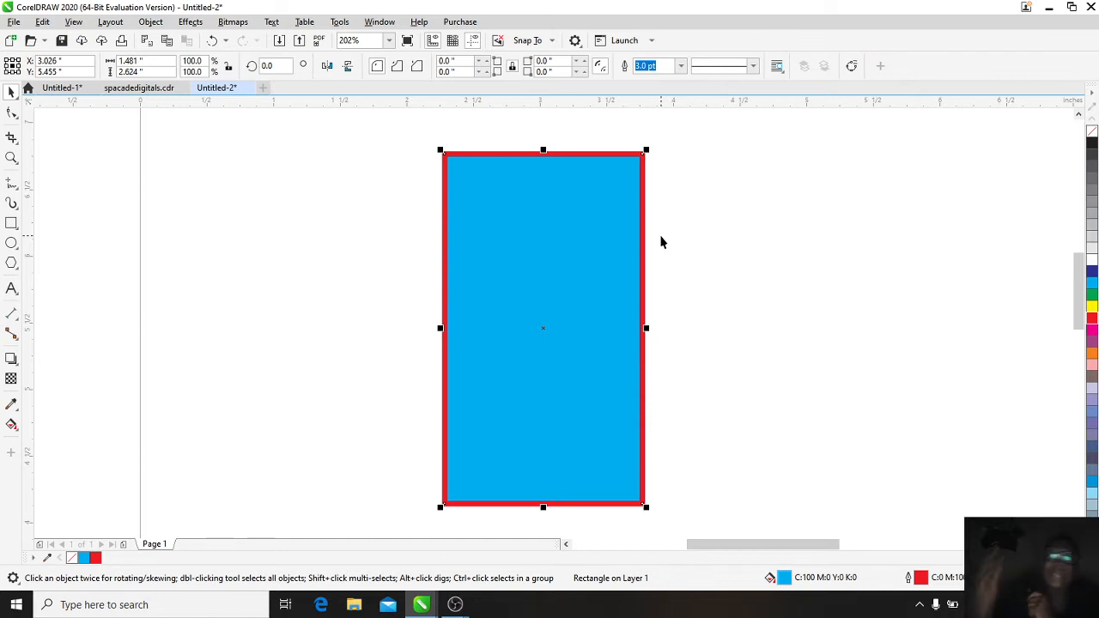
left_click(697, 335)
Step: Narrow the rectangle to about 0.86 inches wide and move it so its center sits at about X 2.72, Y 5.573 inches
left_click(544, 336)
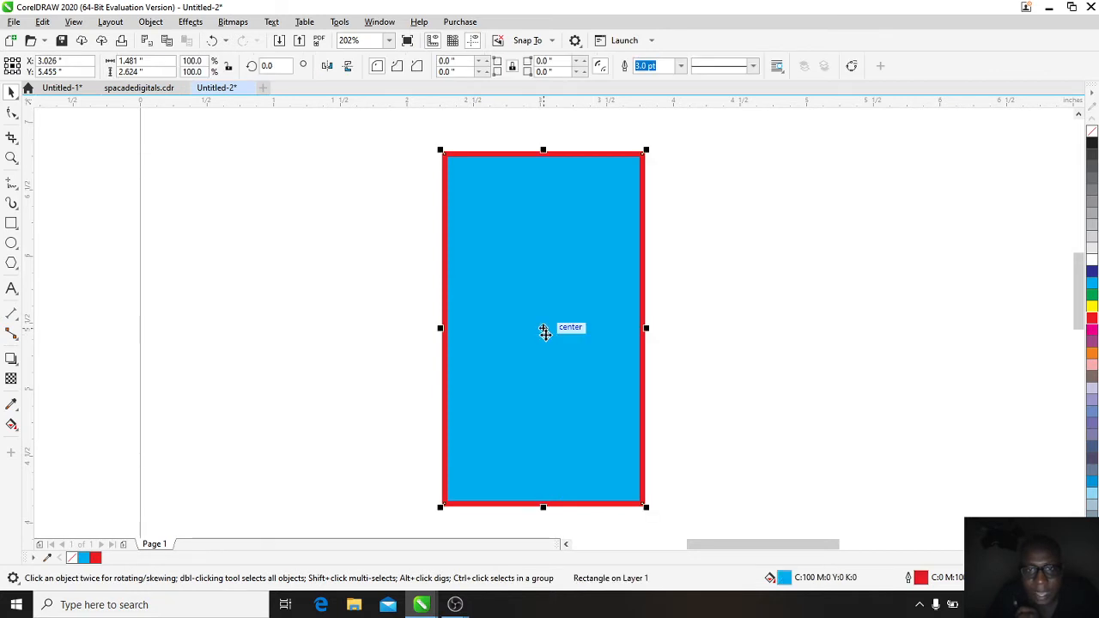
left_click_drag(646, 327, 495, 364)
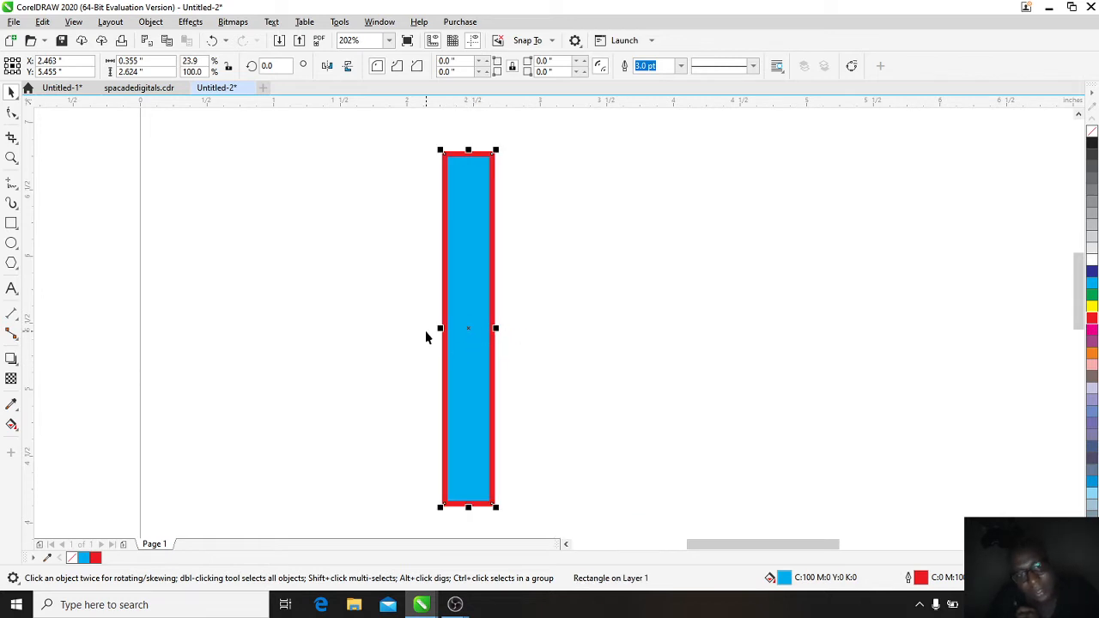
left_click_drag(439, 328, 412, 351)
key("Escape")
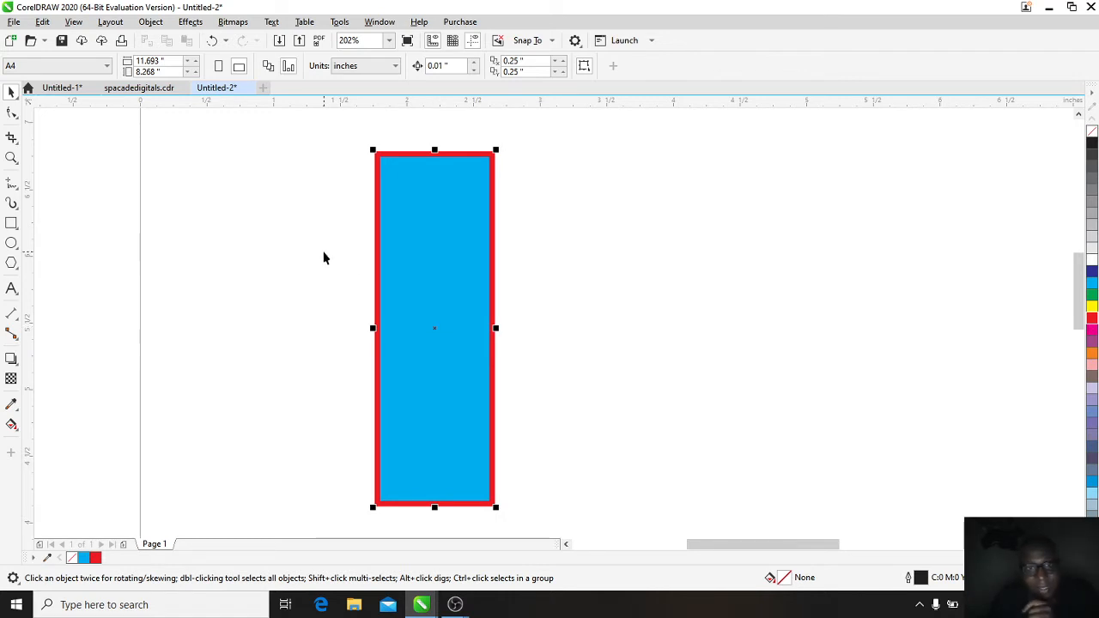
left_click(415, 196)
left_click_drag(416, 194, 484, 177)
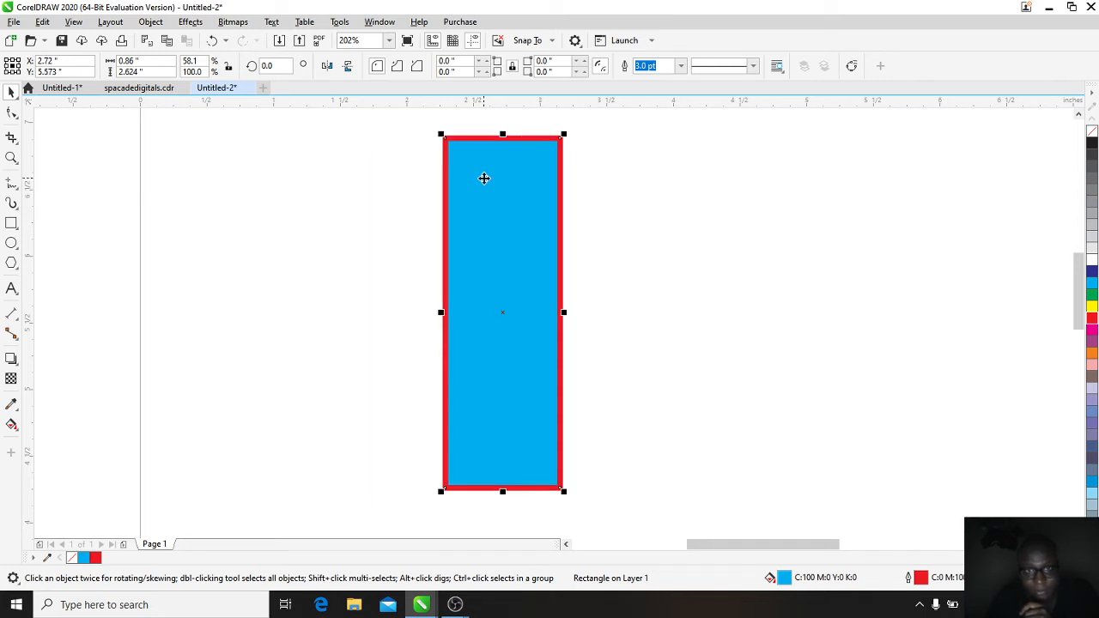
left_click(673, 172)
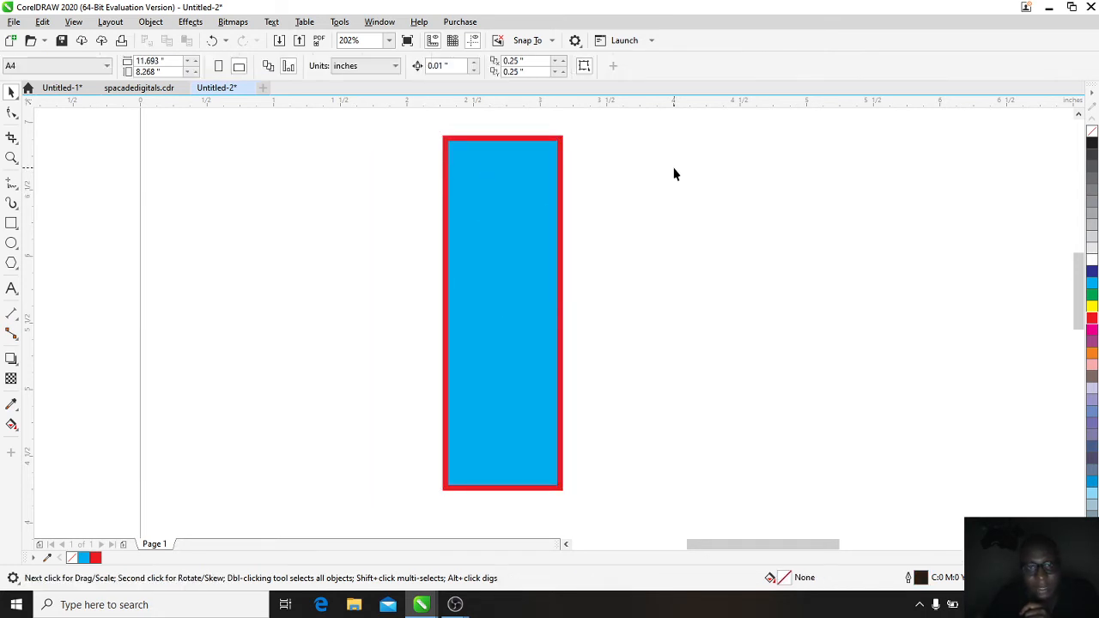
left_click(523, 149)
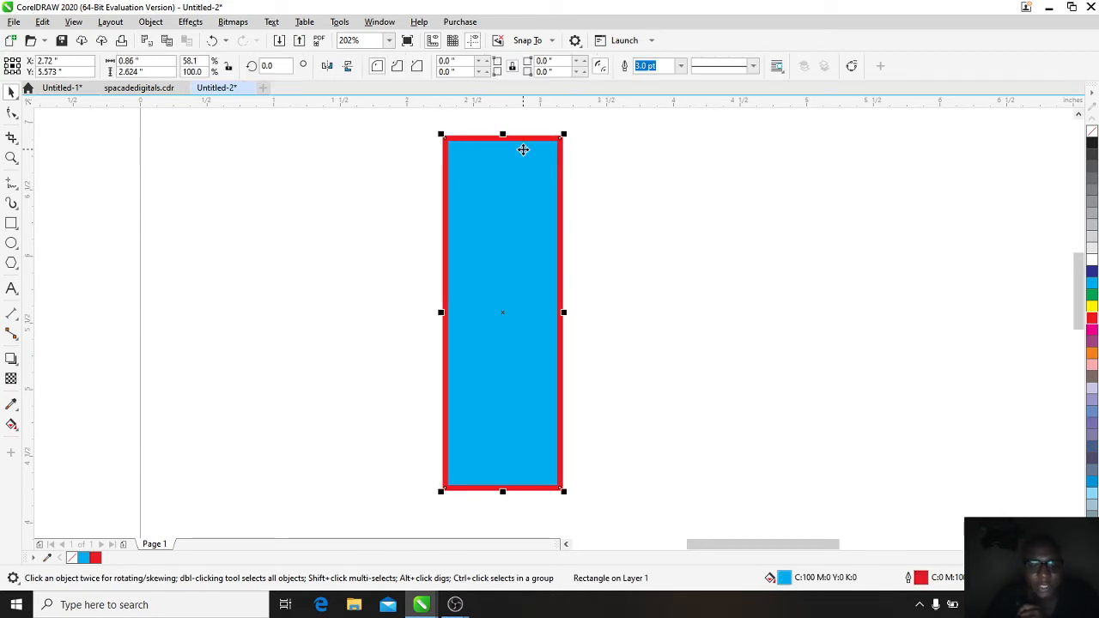
left_click(719, 169)
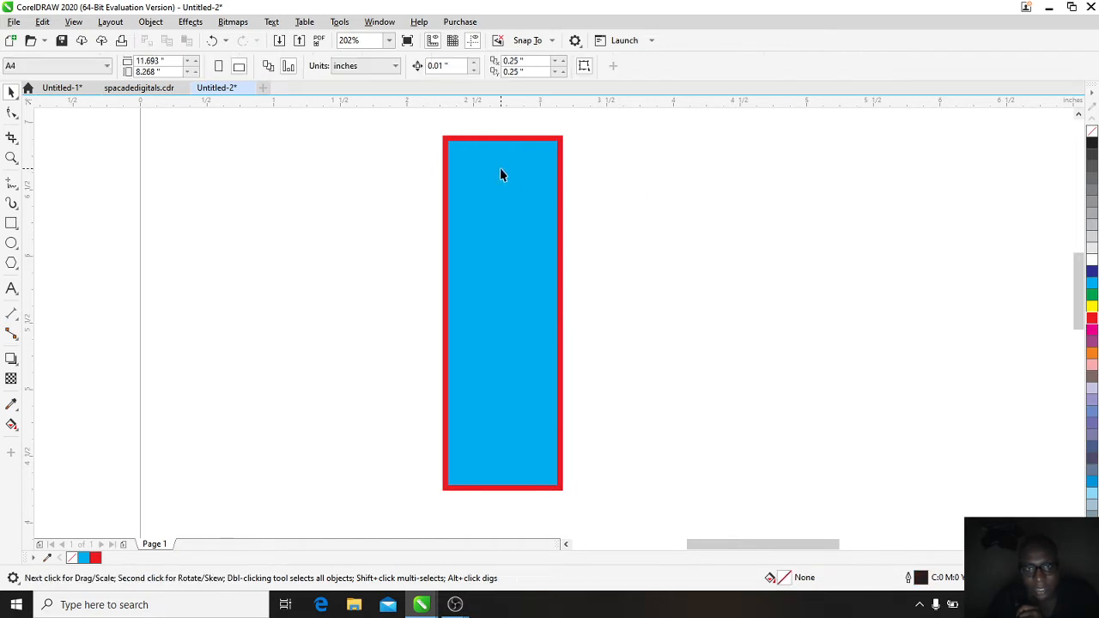
left_click(501, 170)
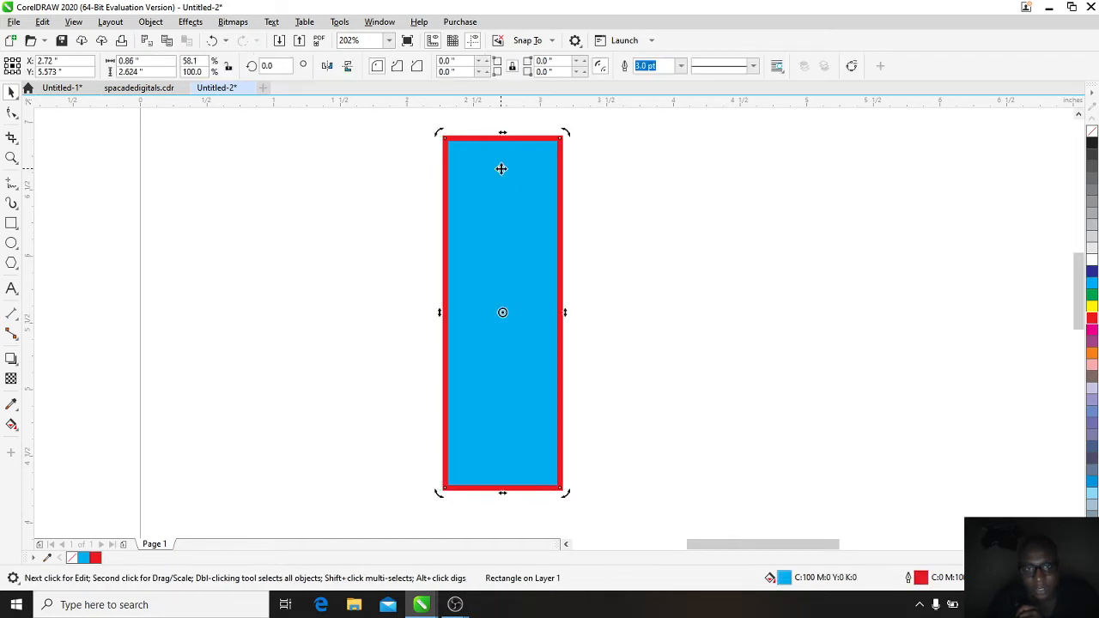
left_click(574, 181)
Step: Rotate the rectangle clockwise to about 309.08 degrees, shifting its rotation center near its upper end between turns
left_click(535, 178)
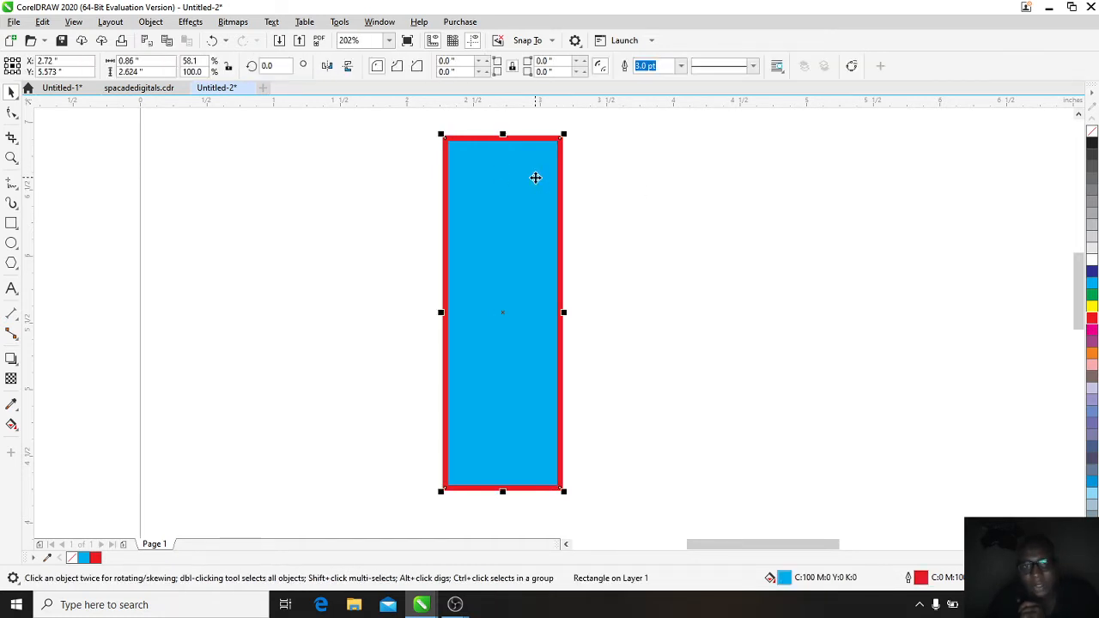
left_click(535, 178)
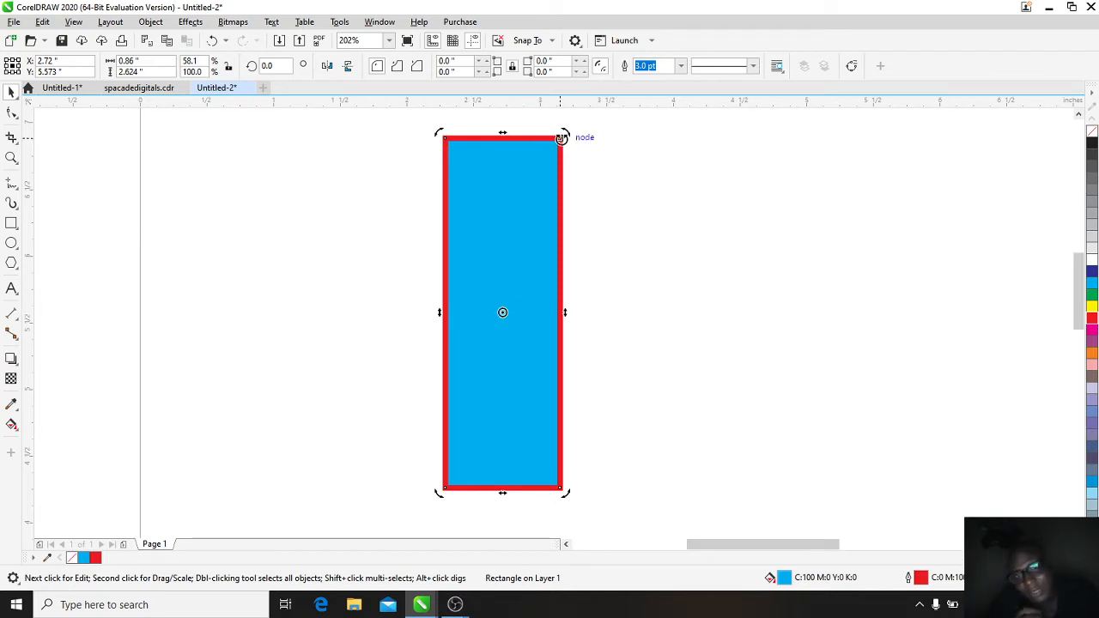
mouse_move(565, 133)
left_mouse_down()
mouse_move(626, 174)
mouse_move(554, 123)
mouse_move(669, 194)
mouse_move(621, 155)
mouse_move(600, 160)
left_mouse_up()
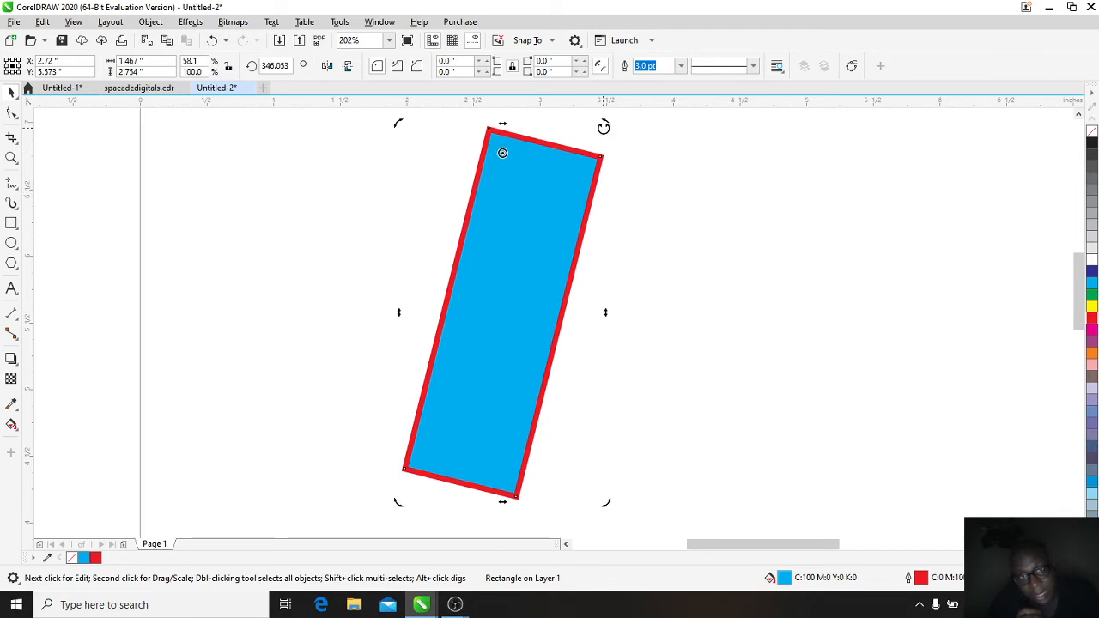
left_click_drag(604, 126, 699, 235)
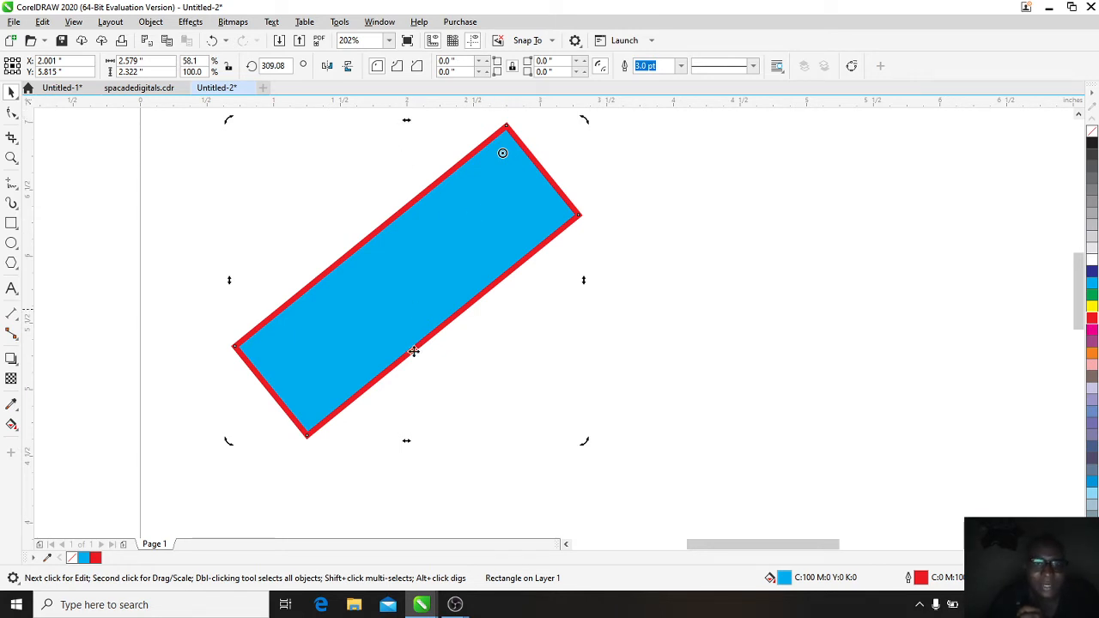
Step: Skew the rotated rectangle horizontally and vertically into a diamond about 1.994 by 2.251 inches
left_click_drag(405, 440, 592, 368)
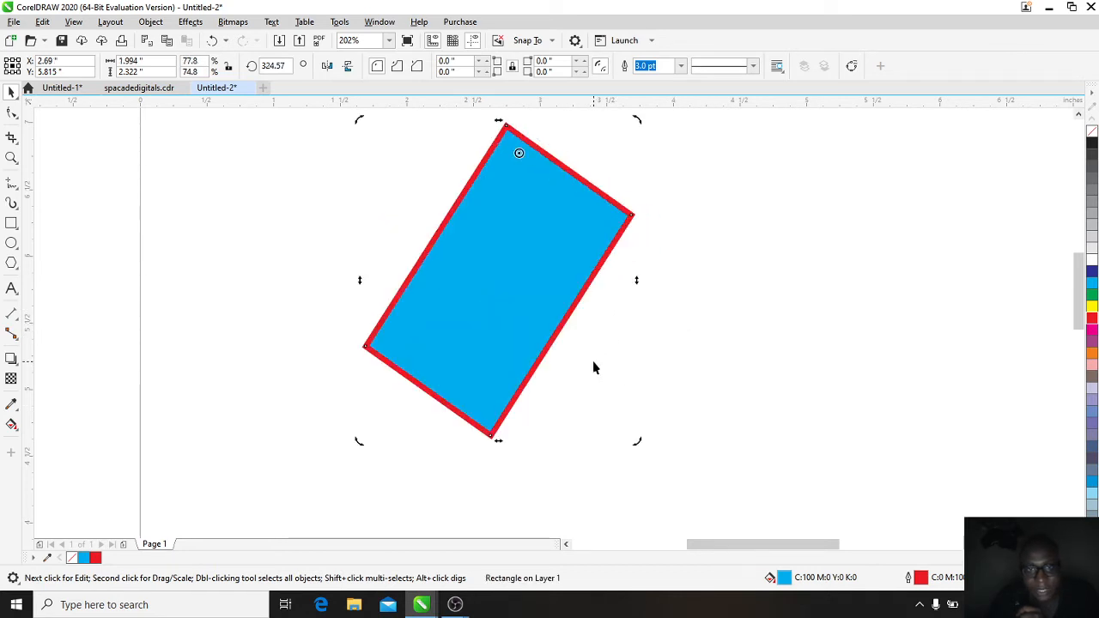
left_click(709, 308)
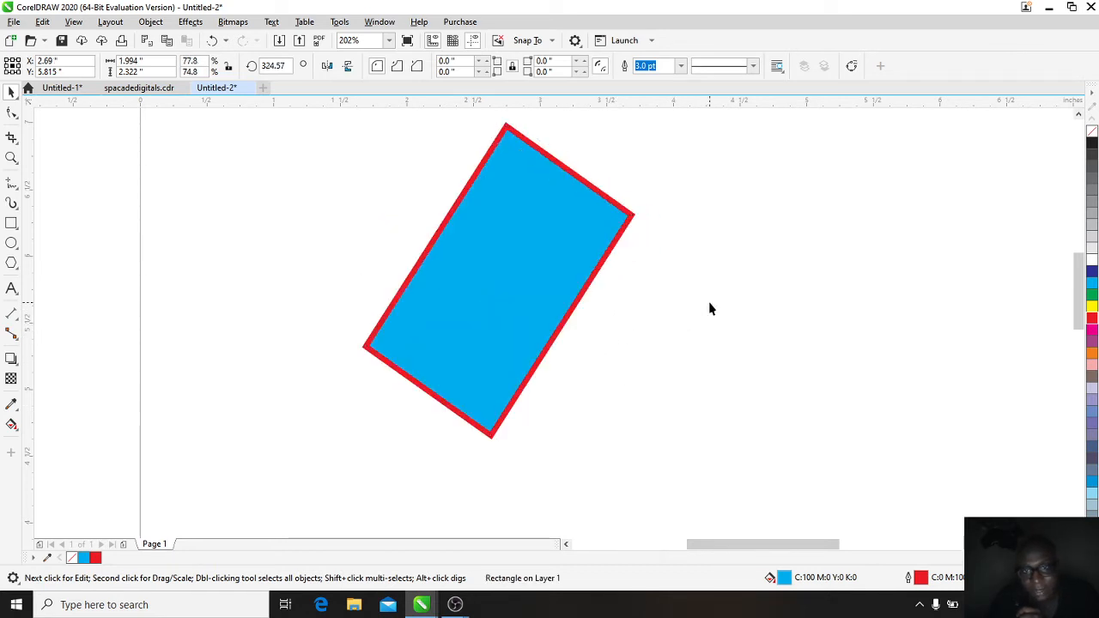
left_click(535, 273)
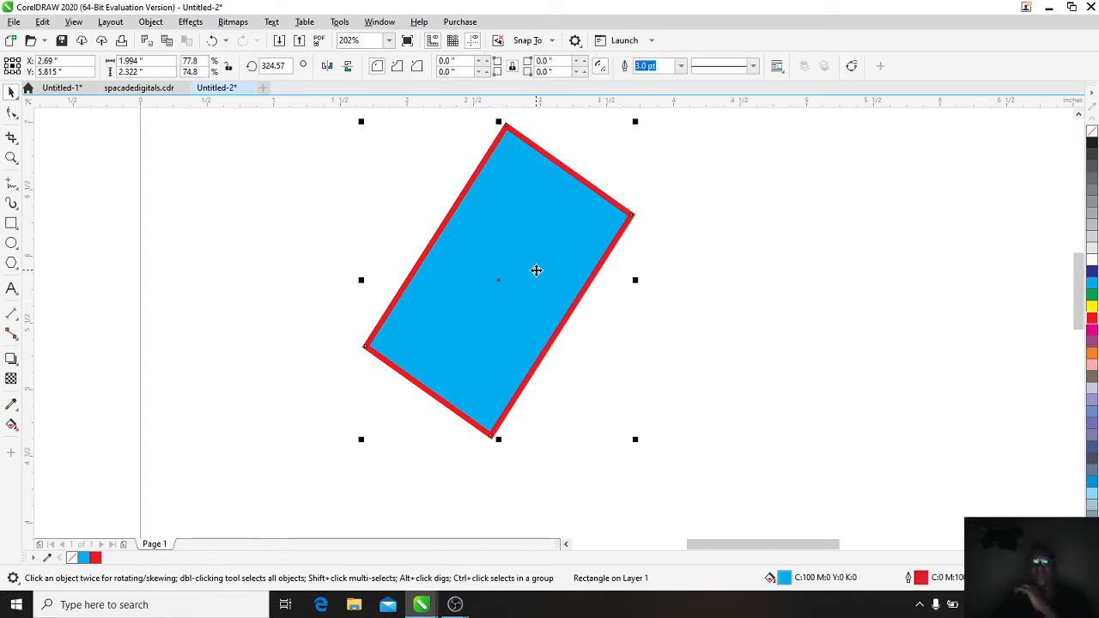
left_click(536, 270)
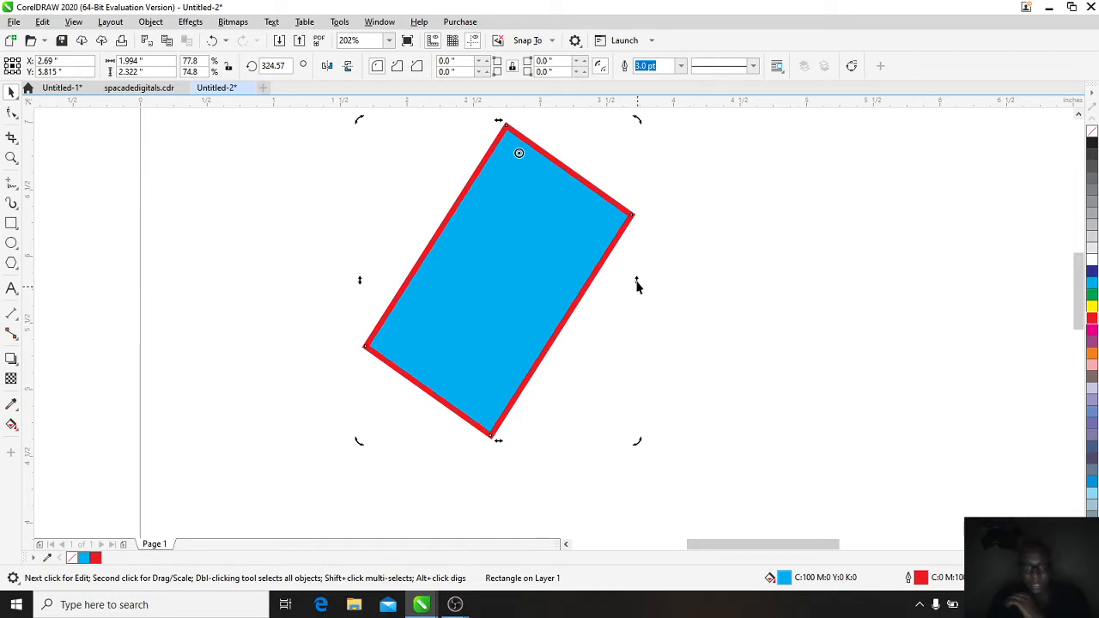
left_click_drag(638, 286, 719, 452)
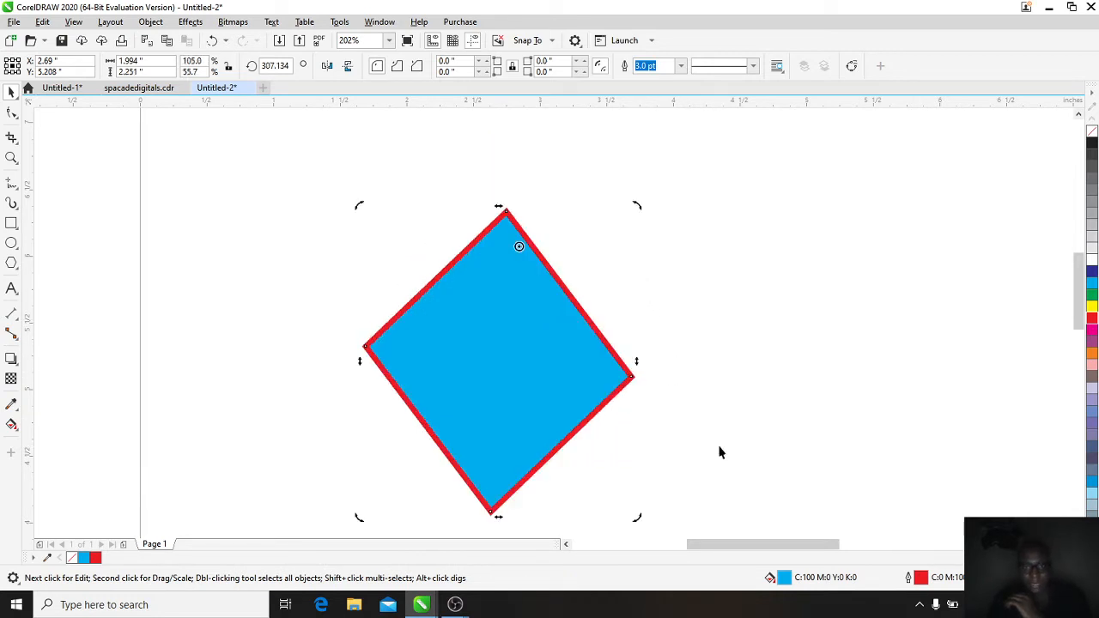
Step: Move the diamond to about X 2.661, Y 5.632 inches and place an overlapping duplicate centered at about X 2.836, Y 5.663 inches
left_click(509, 386)
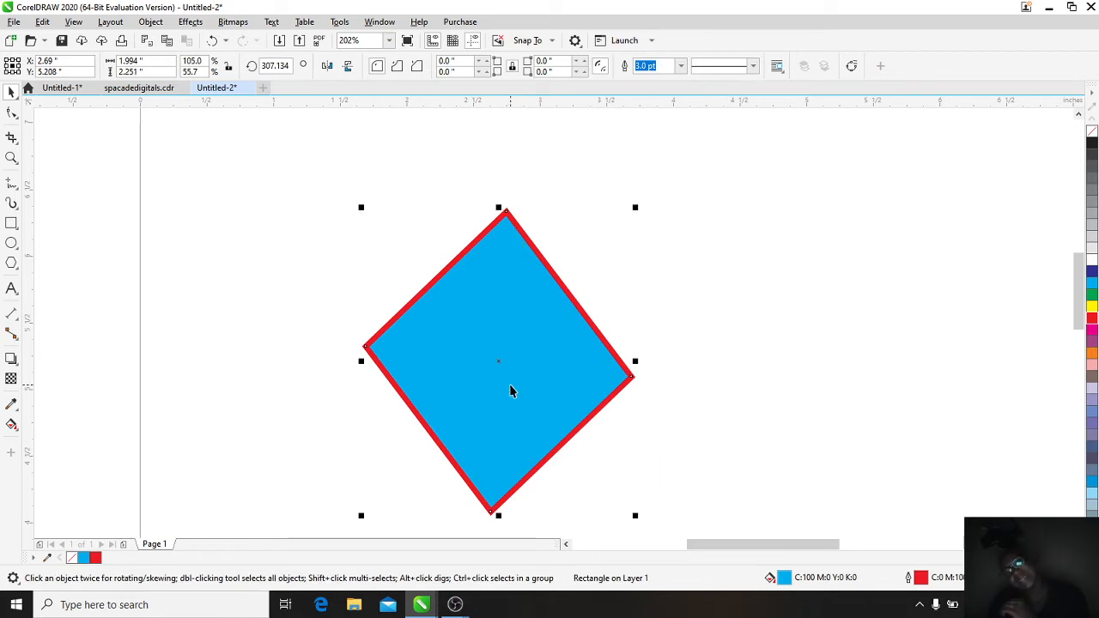
left_click_drag(498, 349, 494, 305)
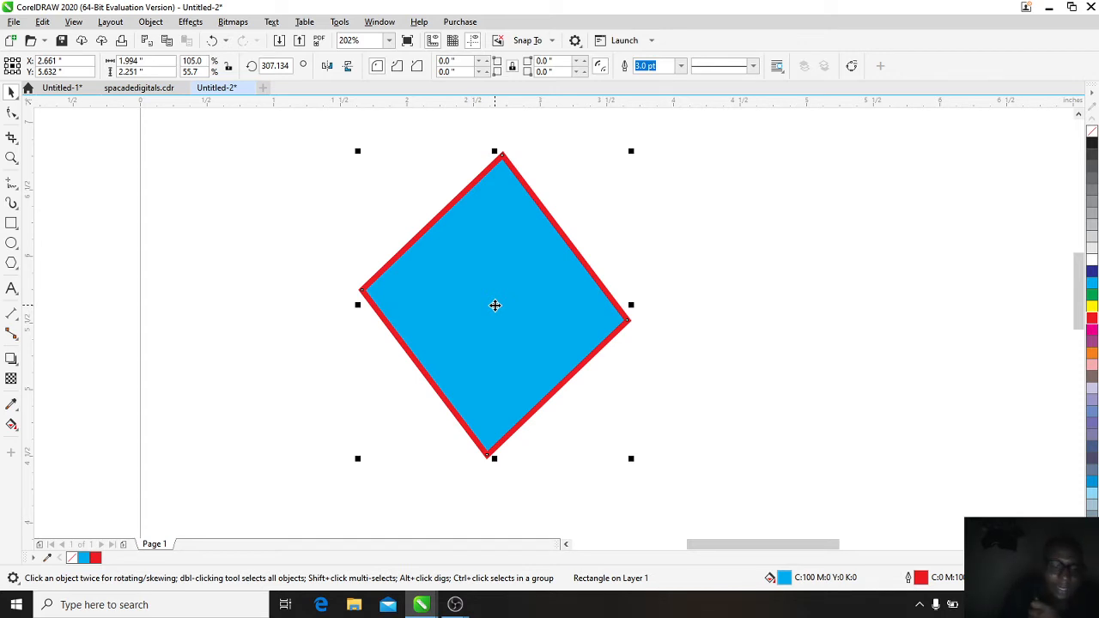
key("ctrl+d")
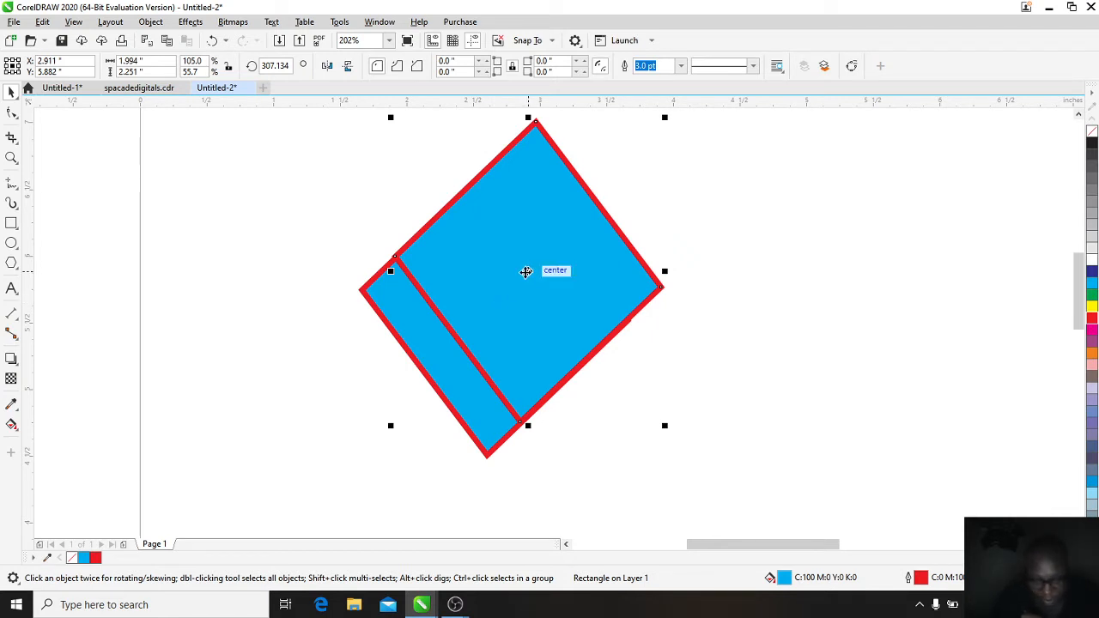
left_click_drag(526, 272, 518, 302)
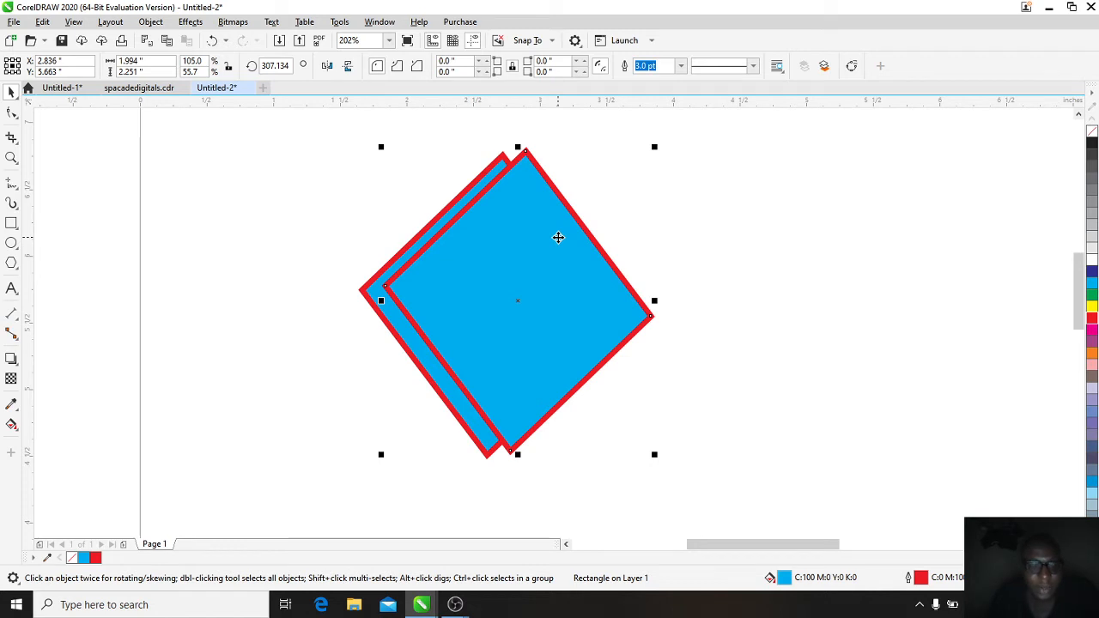
Step: Select both overlapping diamonds and nudge them right to about X 2.809 inches
left_click(504, 163, "shift")
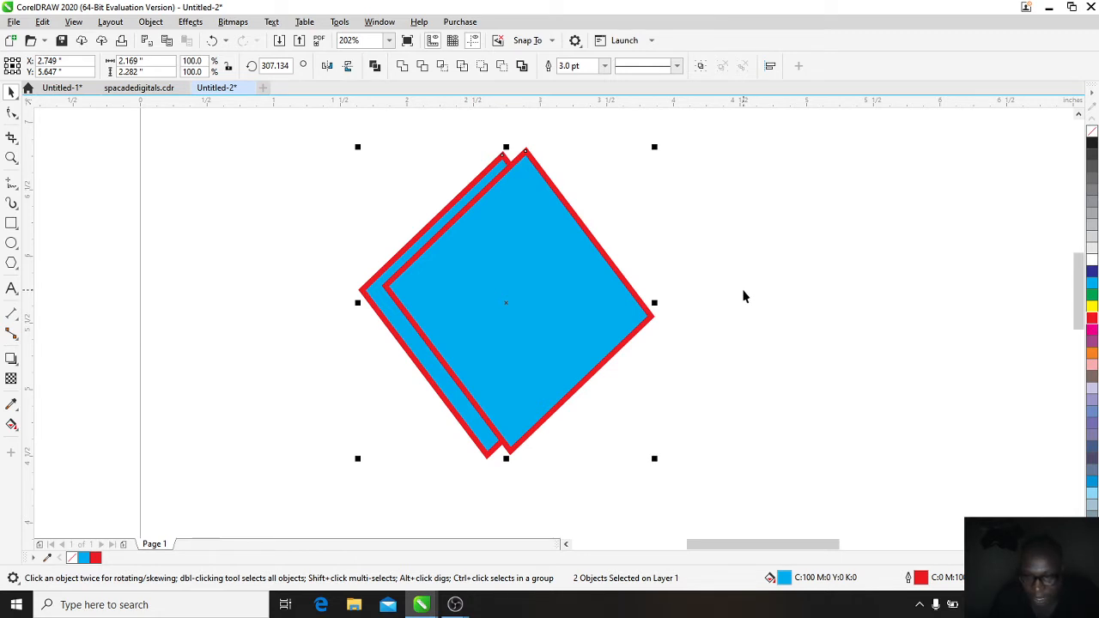
key("Right")
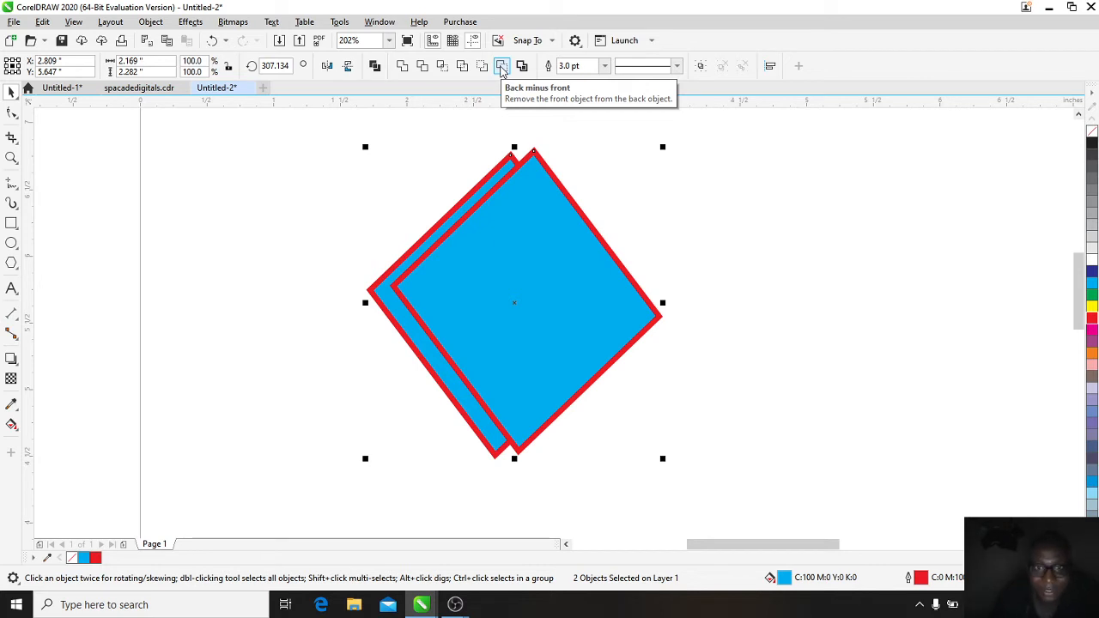
Step: Try Back Minus Front on the two diamonds, move the leftover chevron shape, and undo both operations
left_click(503, 67)
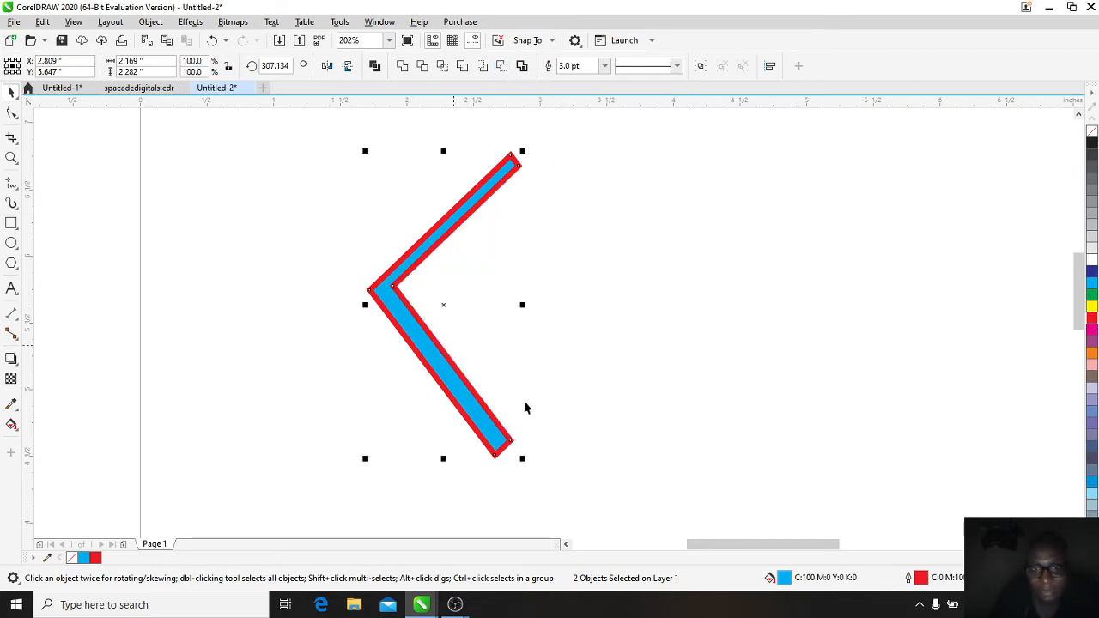
left_click_drag(457, 202, 542, 252)
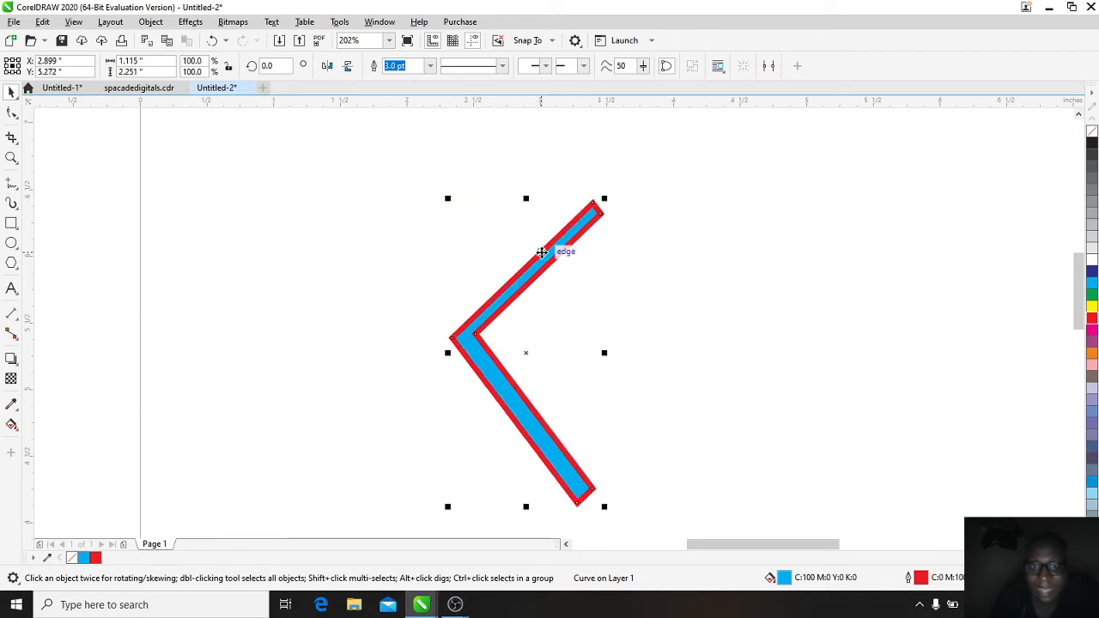
key("ctrl+z")
key("ctrl+z")
key("ctrl+z")
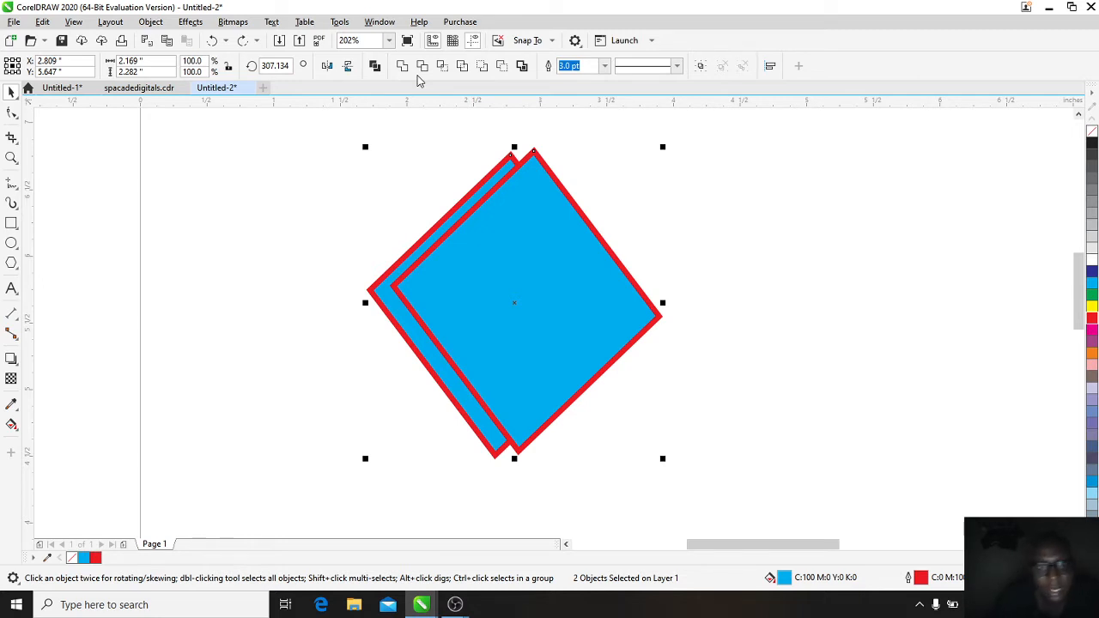
Step: Weld the two overlapping diamonds into a single shape and deselect it
left_click(402, 67)
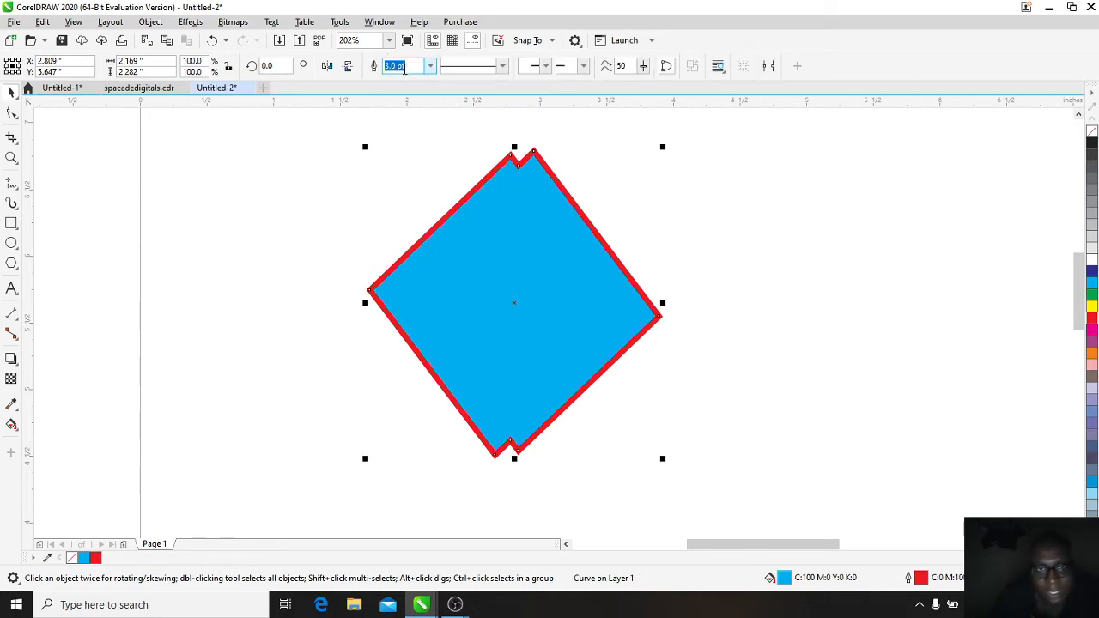
left_click(236, 209)
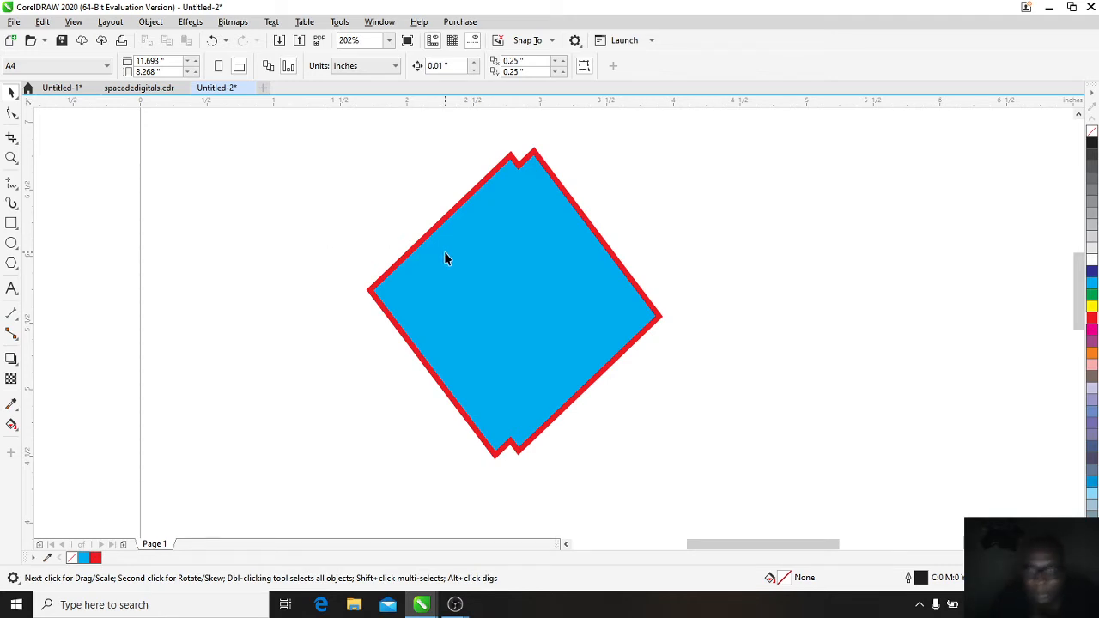
Step: Duplicate the welded shape and offset the copy slightly upward, centered at about X 2.826, Y 5.843 inches
left_click(508, 270)
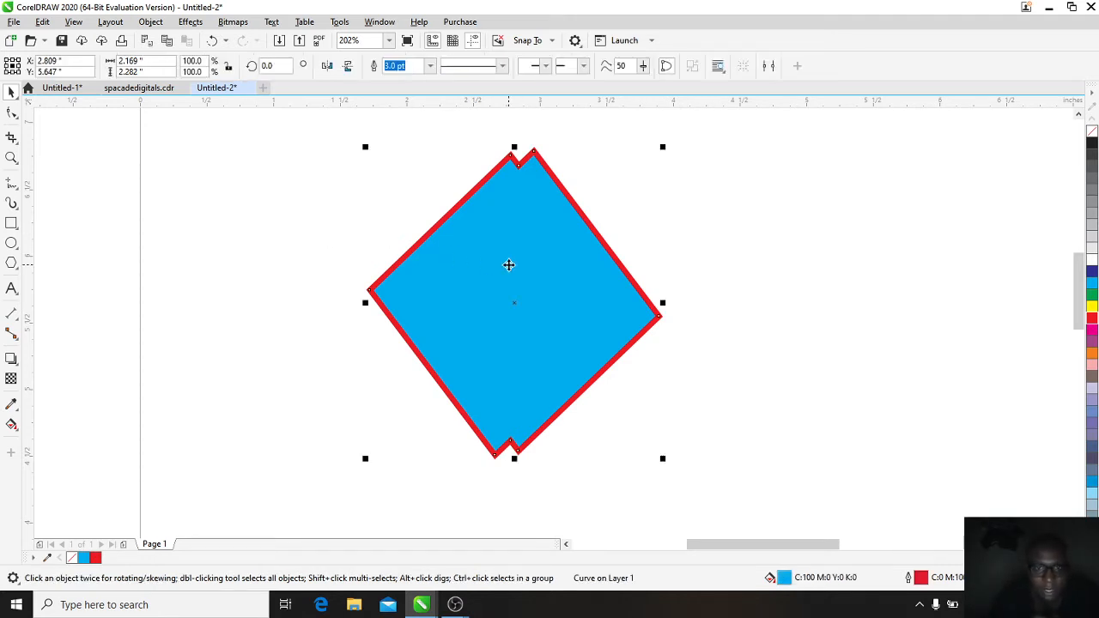
mouse_move(508, 265)
left_mouse_down()
mouse_move(543, 271)
mouse_move(517, 277)
left_mouse_up()
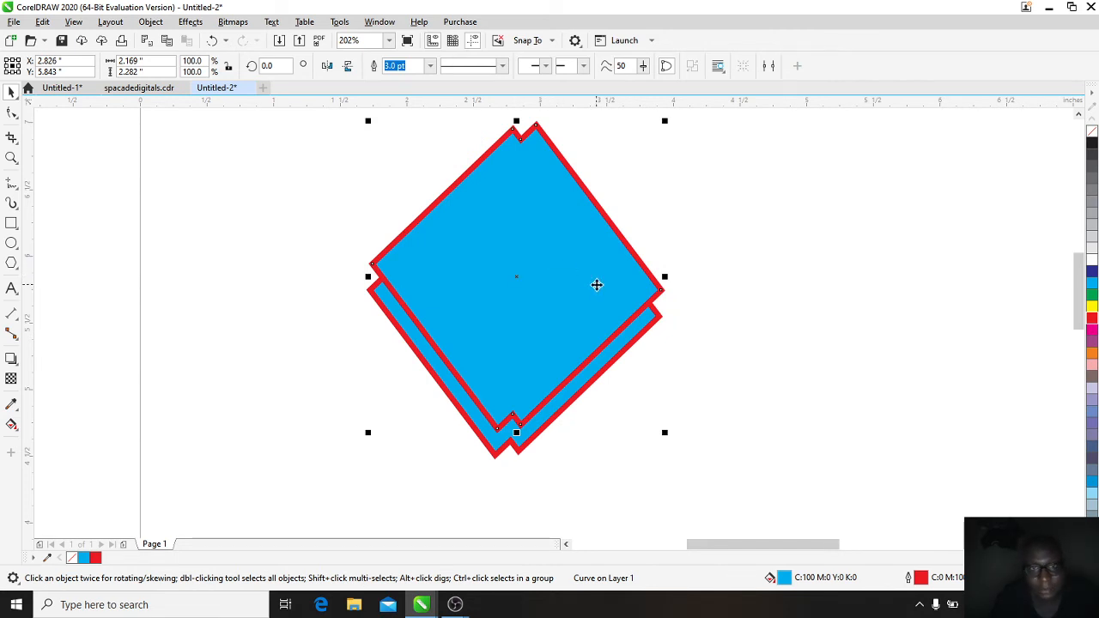
Step: Weld the two overlapping notched diamonds into a single shape and deselect it
left_click(674, 229)
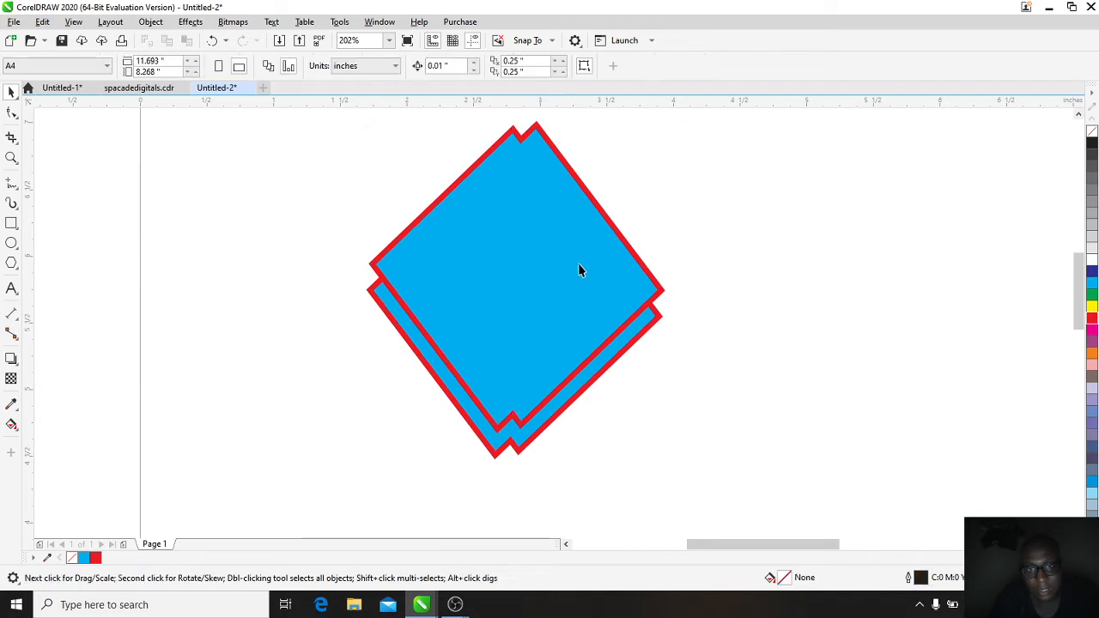
left_click(518, 300)
left_click(575, 398, "shift")
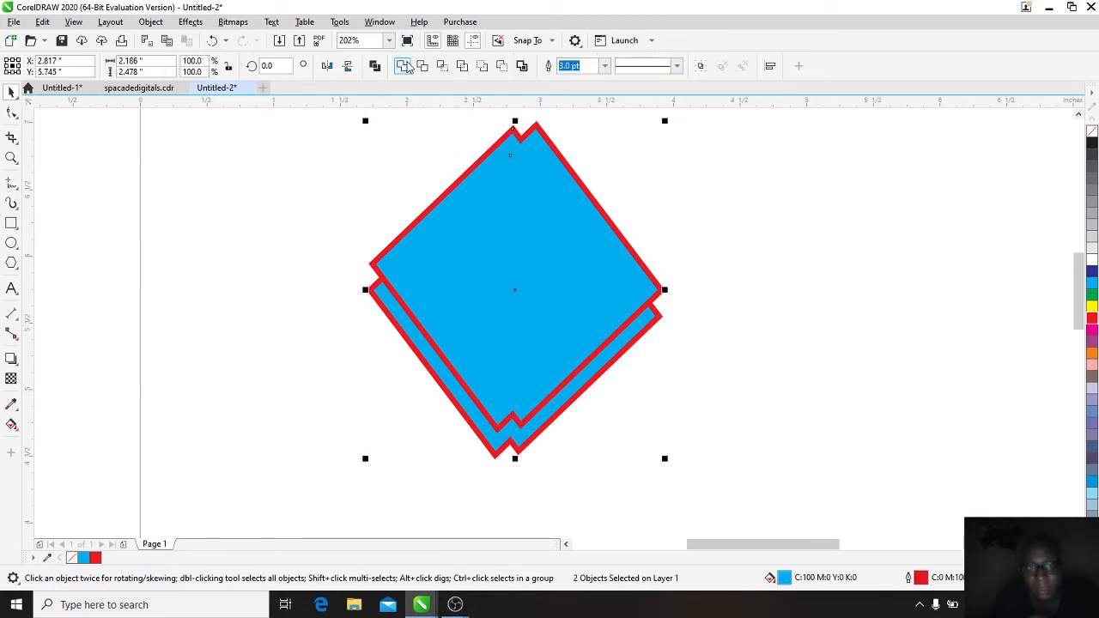
left_click(405, 65)
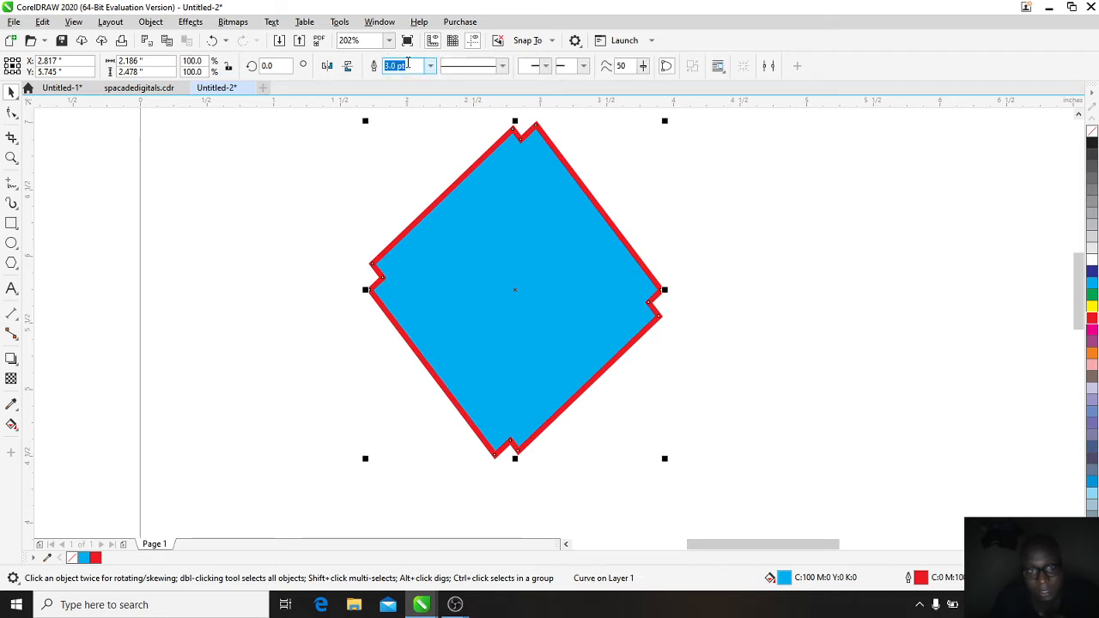
left_click(789, 307)
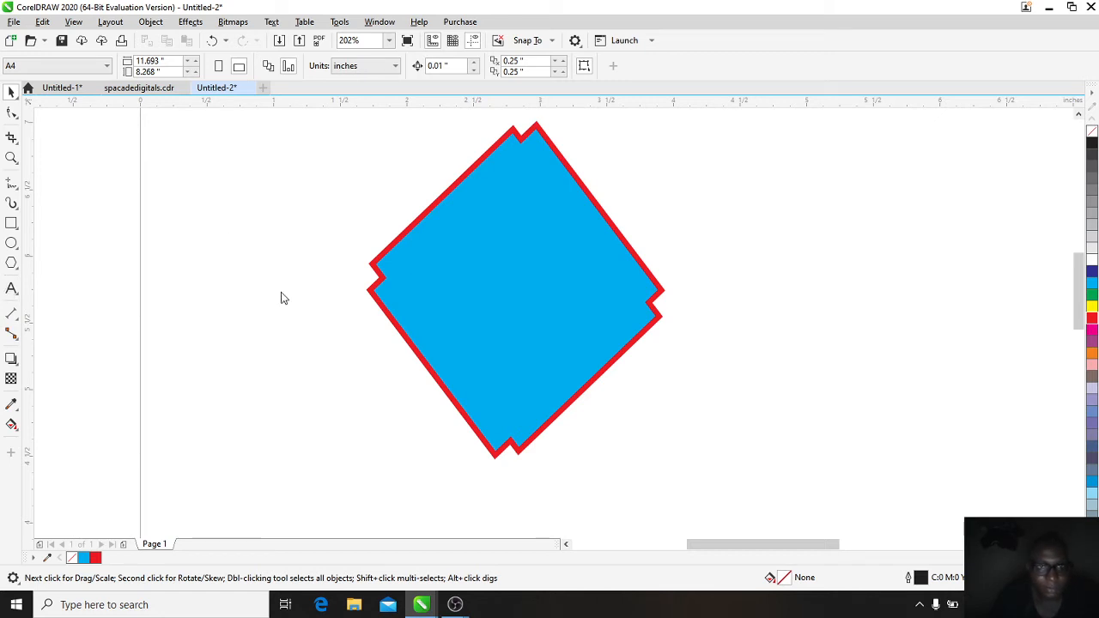
Step: Add the artistic text "S" on the empty page area left of the blue diamond shape
left_click(12, 290)
left_click(9, 290)
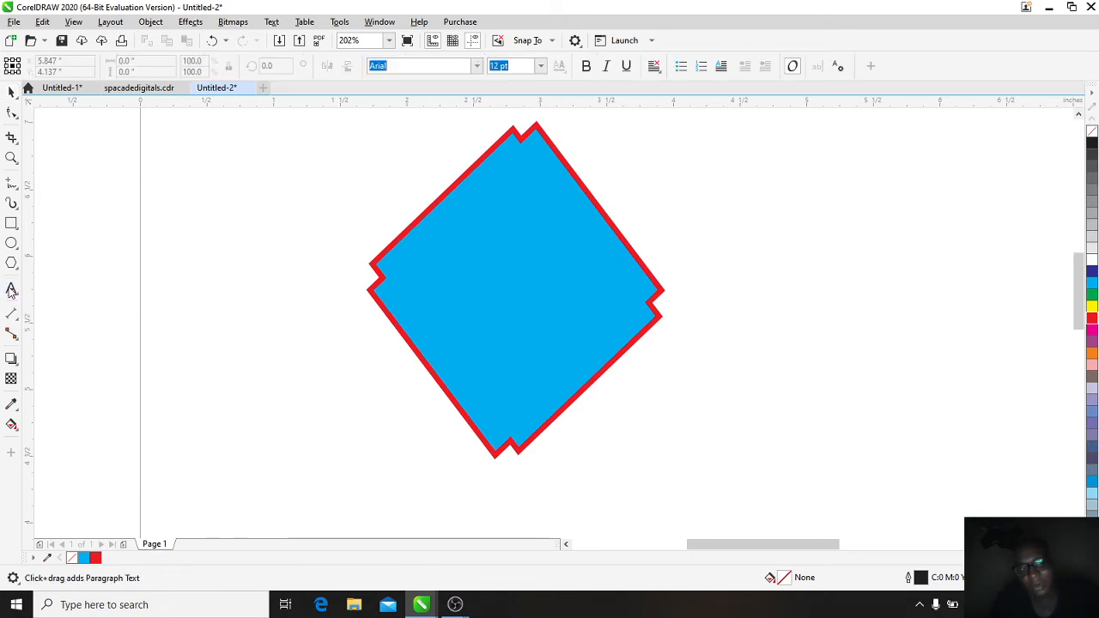
left_click(10, 290)
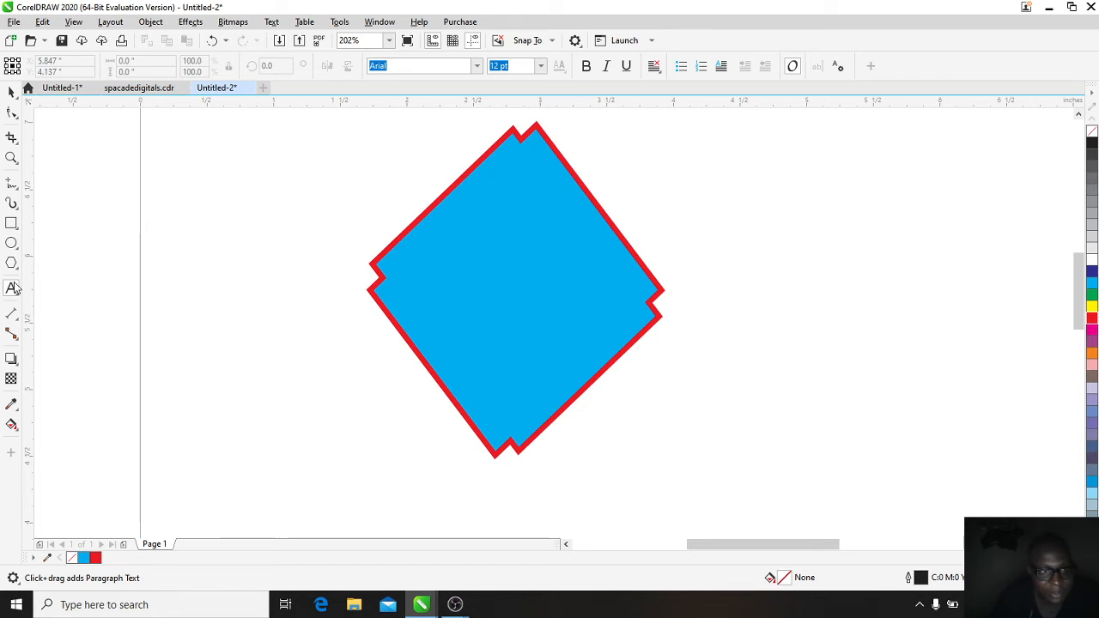
left_click(281, 224)
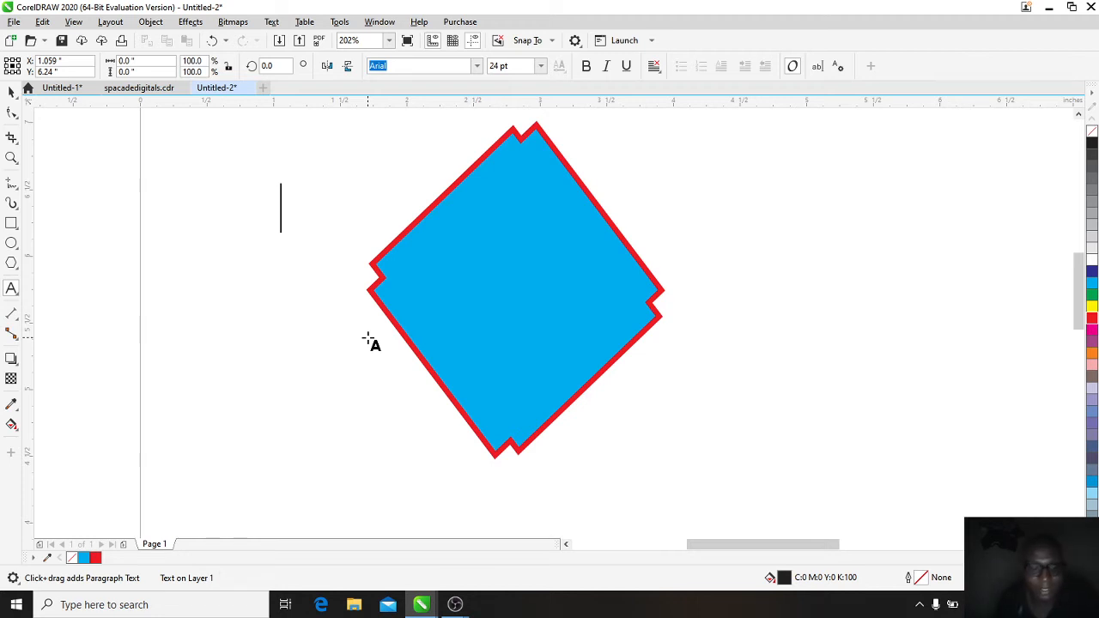
type("S")
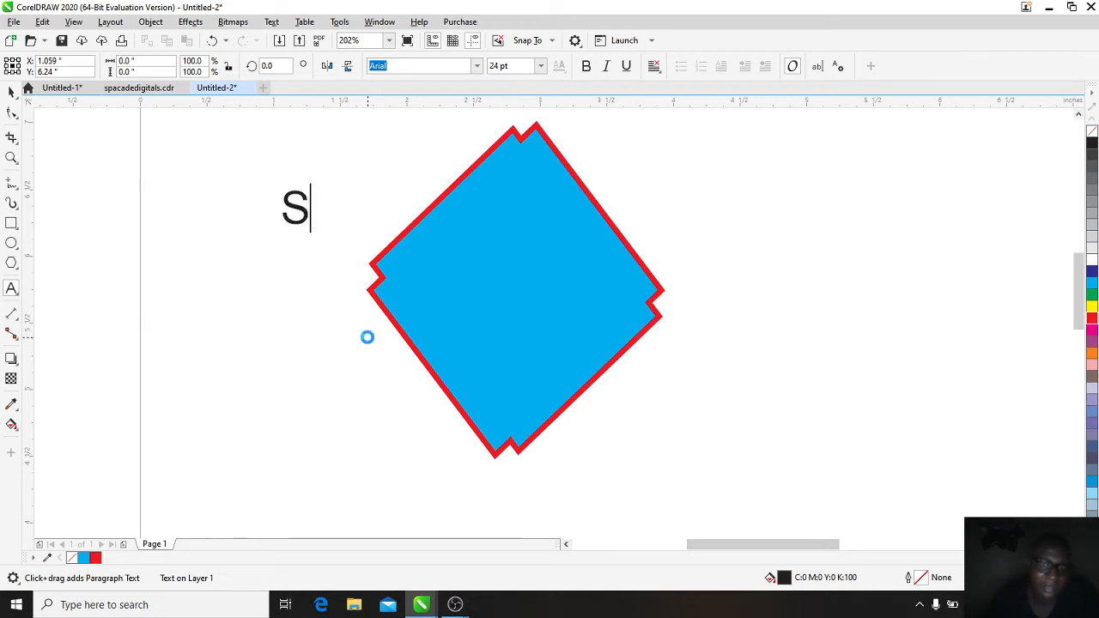
left_click(11, 93)
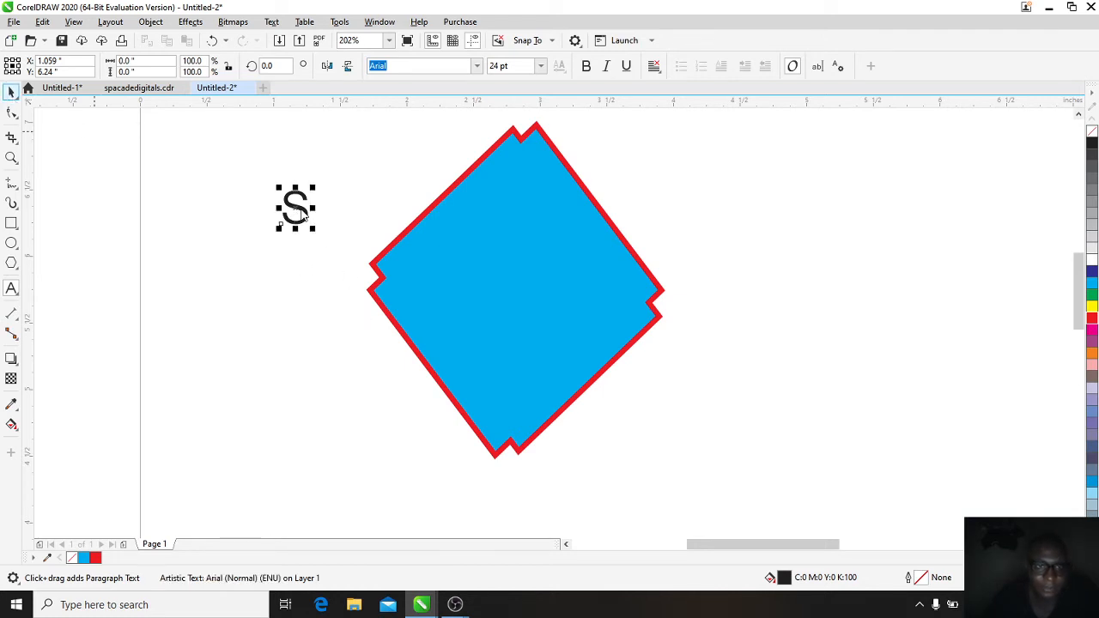
key("ctrl+space")
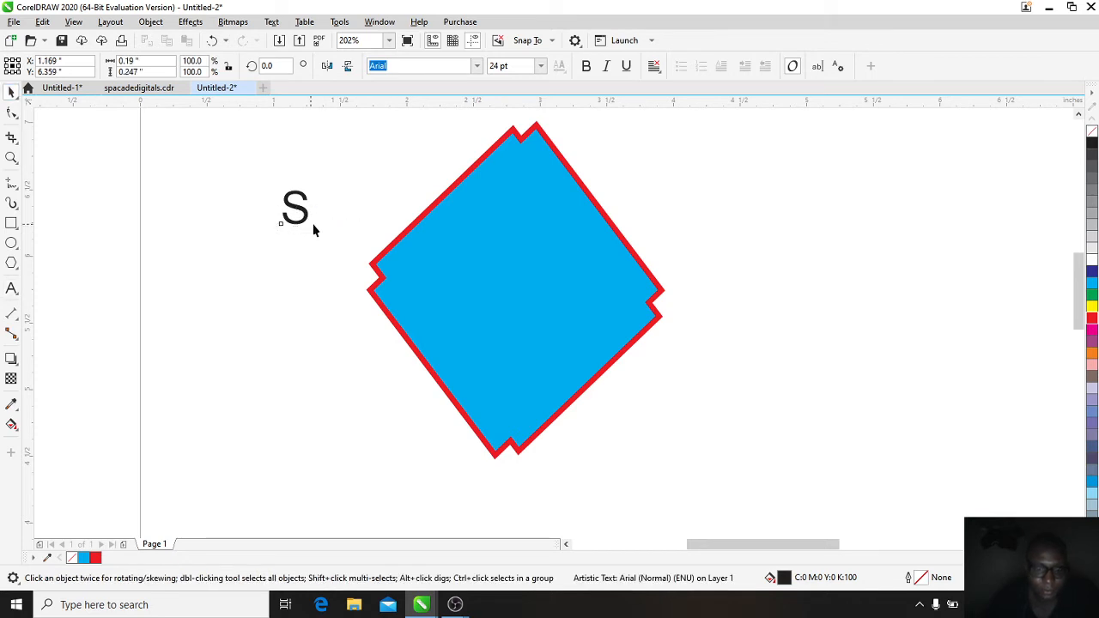
Step: Enlarge the letter S to about 147 pt and place it over the middle of the blue diamond shape
left_click(314, 230)
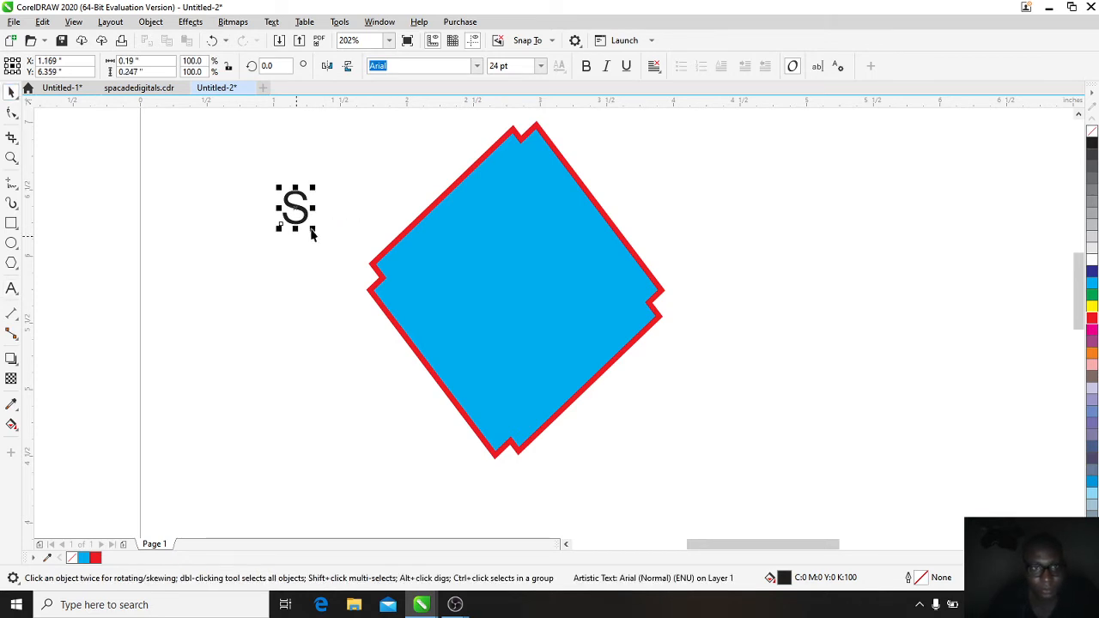
left_click_drag(314, 230, 496, 401)
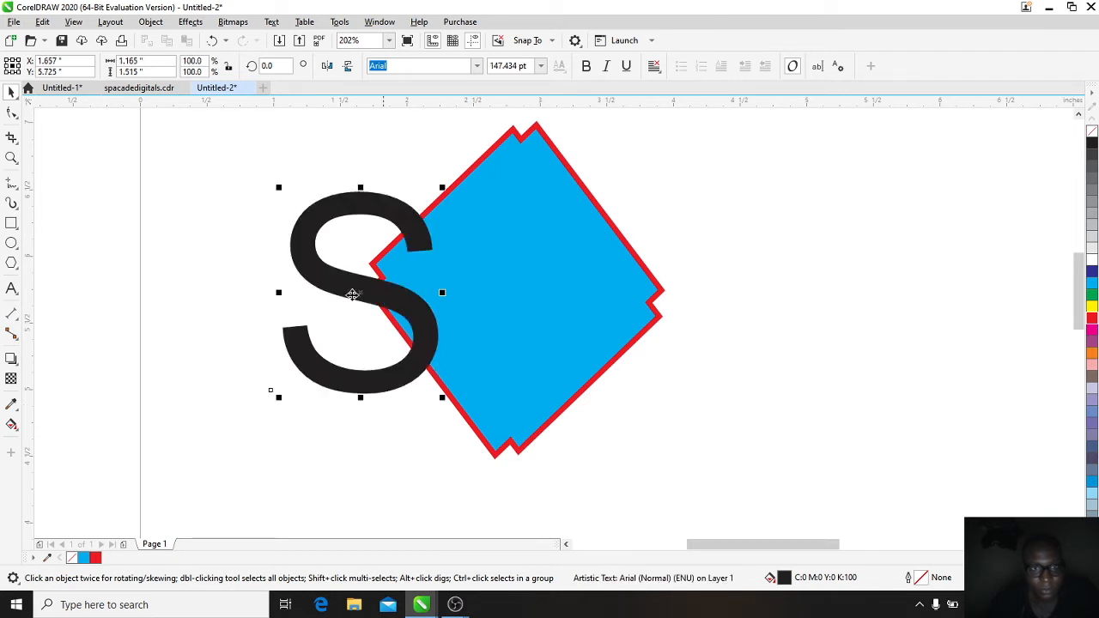
left_click_drag(360, 293, 502, 284)
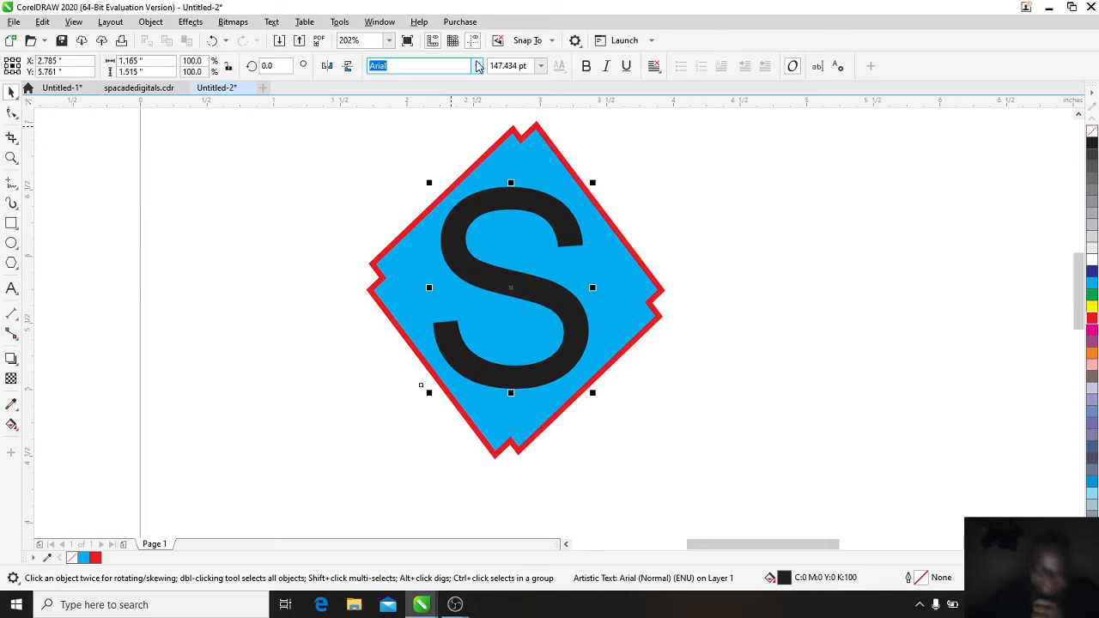
Step: Preview fonts on the letter S and set it to Brush Script MT
left_click(477, 67)
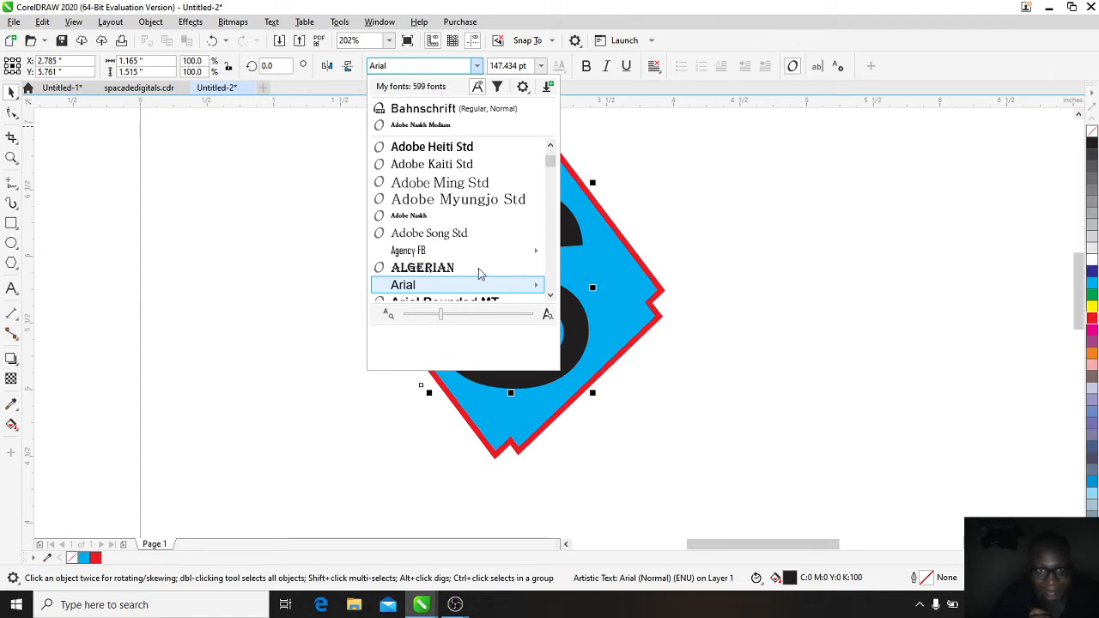
left_click(550, 299)
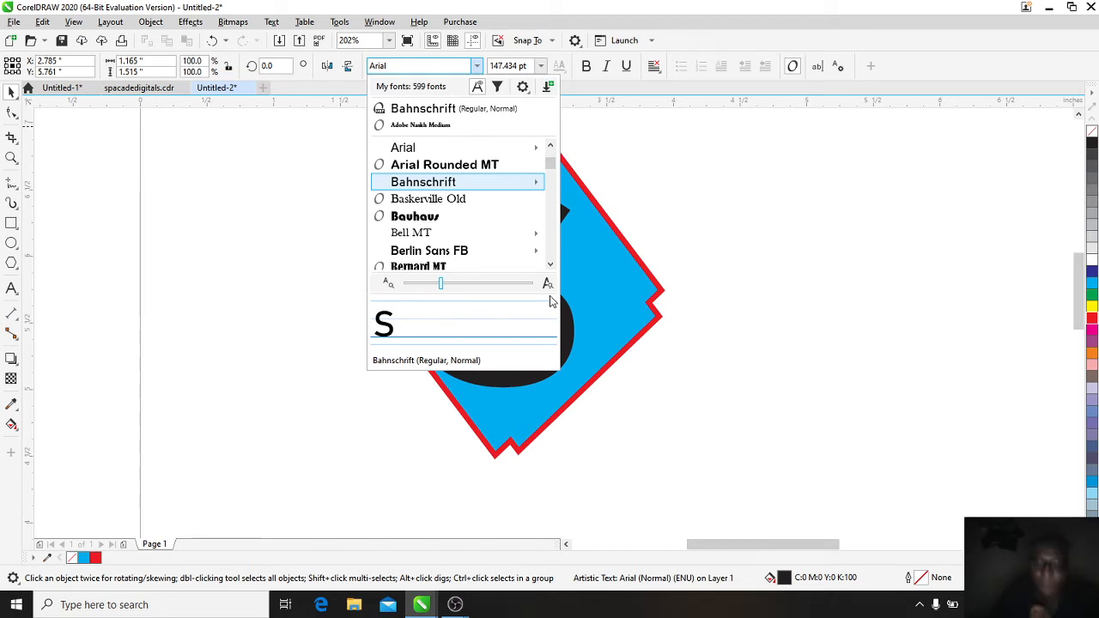
key("Down")
key("Down")
key("Down")
key("Down")
key("Down")
key("Down")
key("Down")
key("Down")
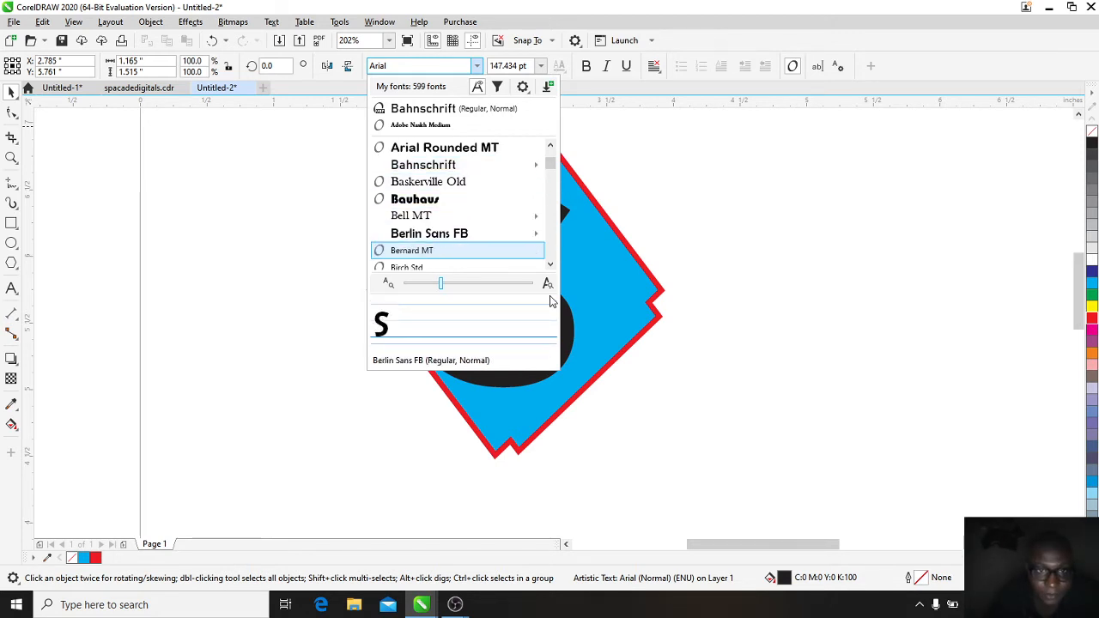
key("Down")
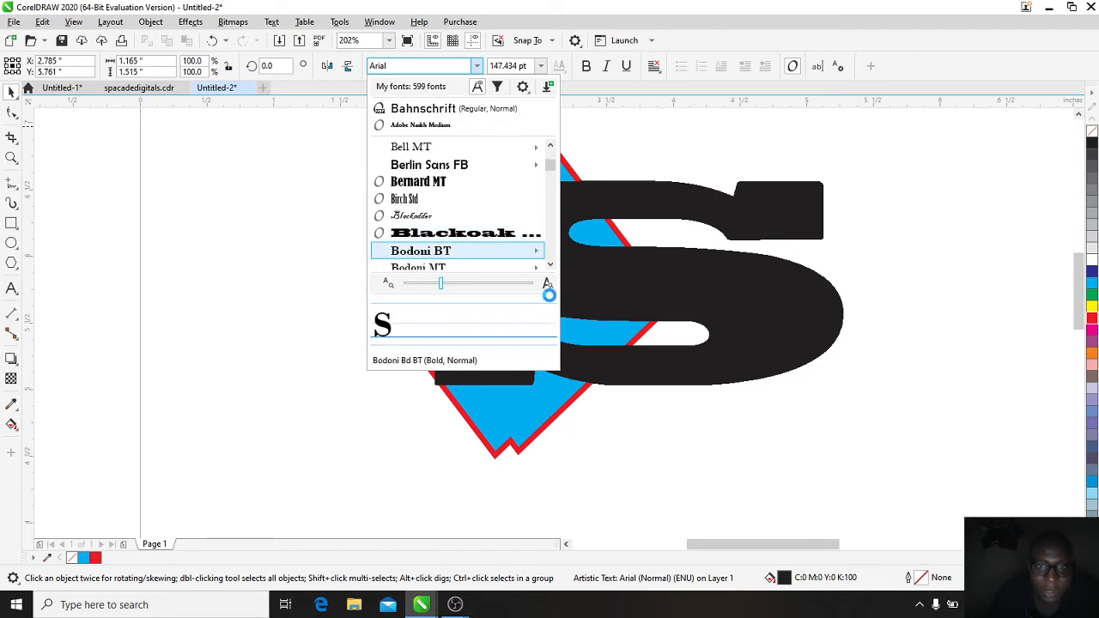
key("Down")
key("Down")
key("Down")
key("Down")
key("Down")
key("Down")
key("Down")
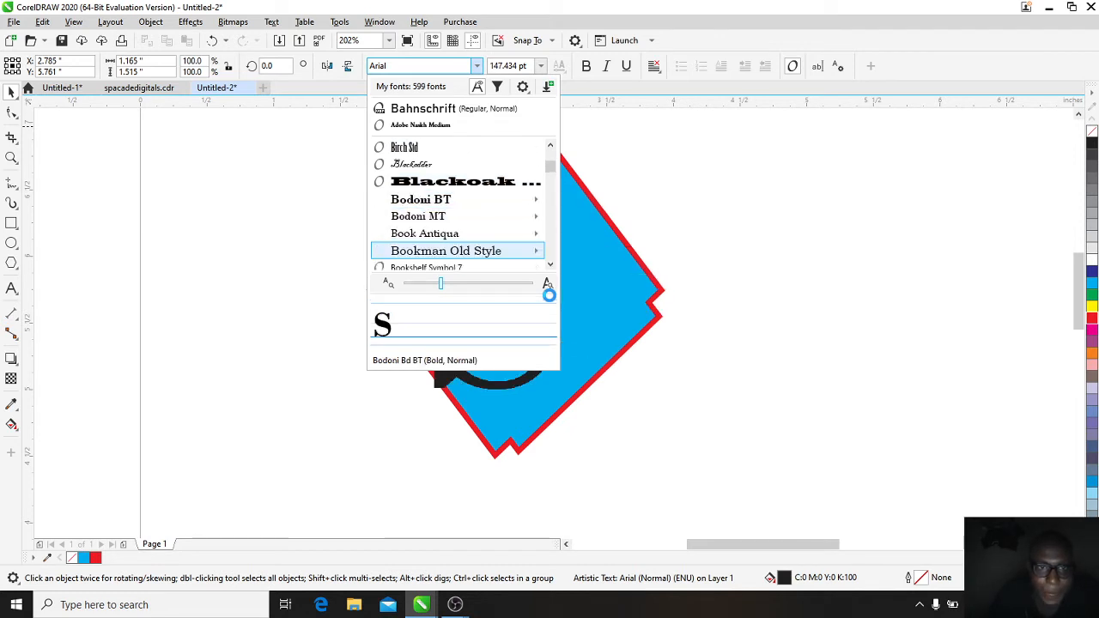
key("Up")
key("Up")
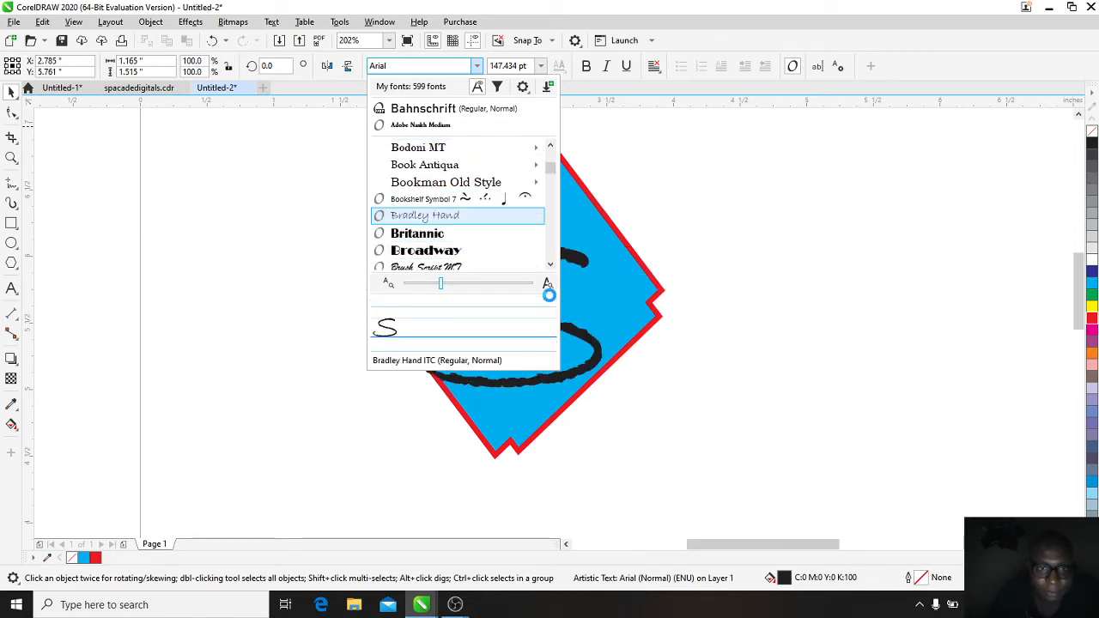
key("Down")
key("Down")
key("Down")
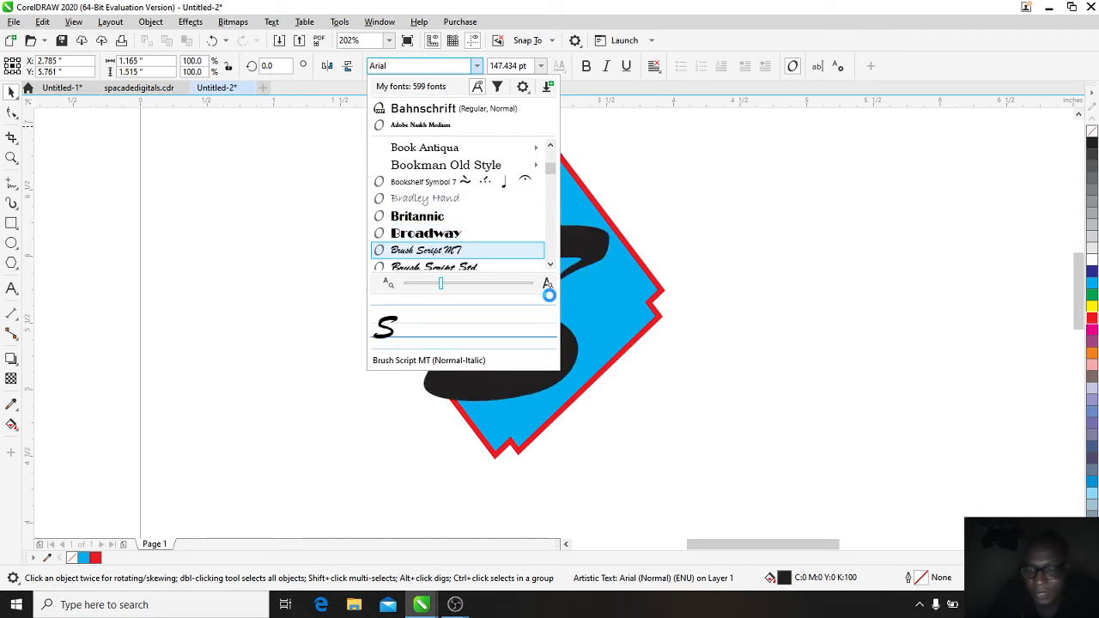
key("Escape")
left_click(546, 298)
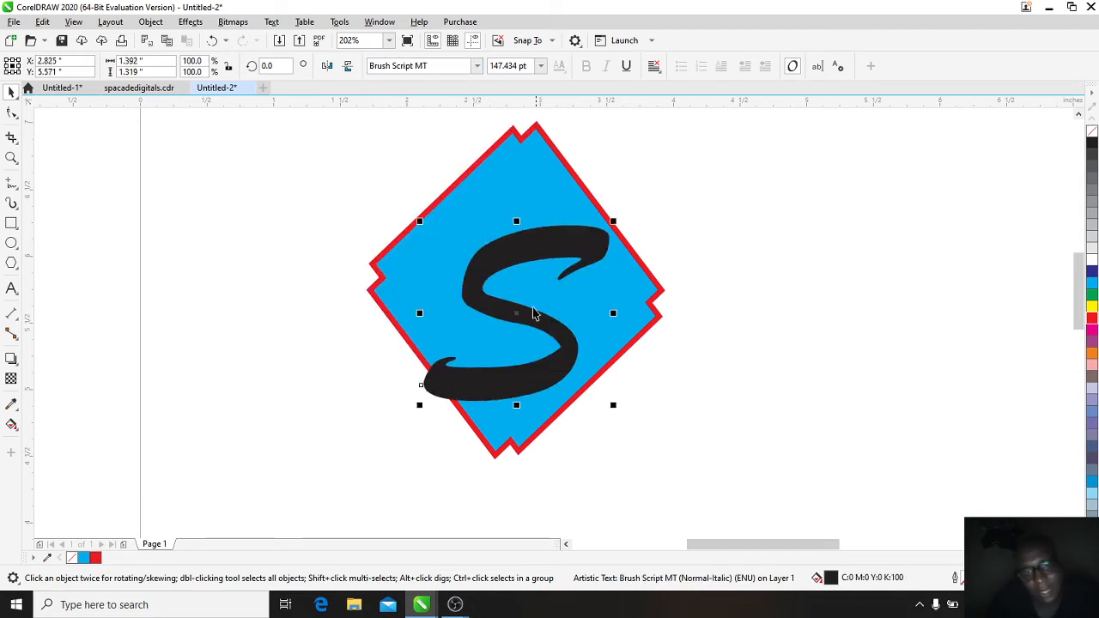
Step: Recenter the letter S at about X 2.764, Y 5.746 inches and enlarge it to about 200 pt so it reaches past the diamond's edges
left_click_drag(520, 309, 514, 290)
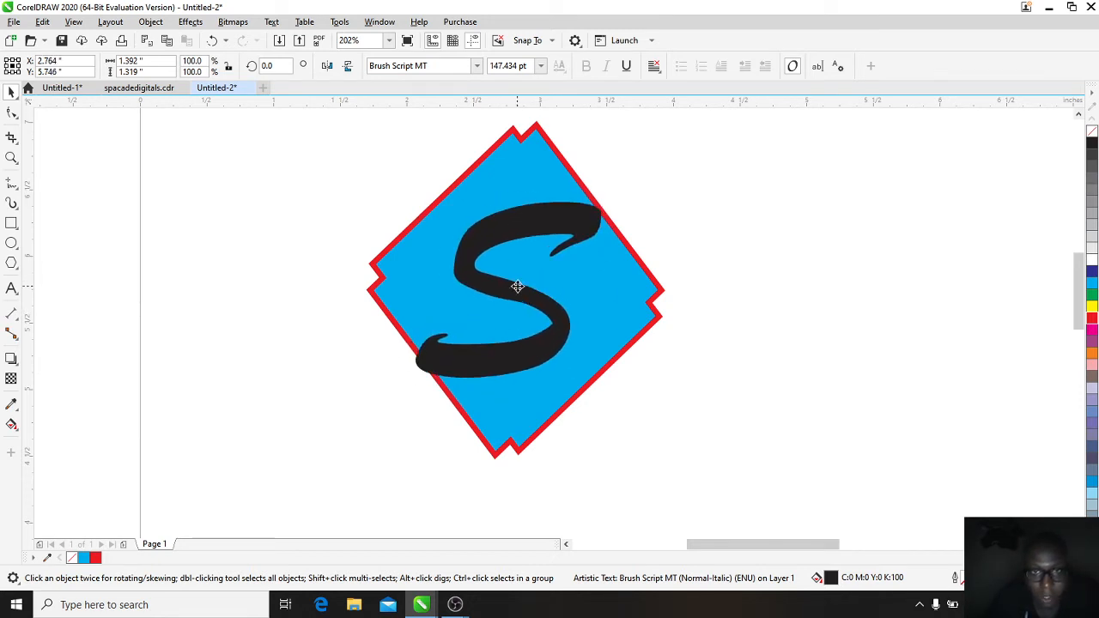
left_click_drag(604, 198, 636, 158)
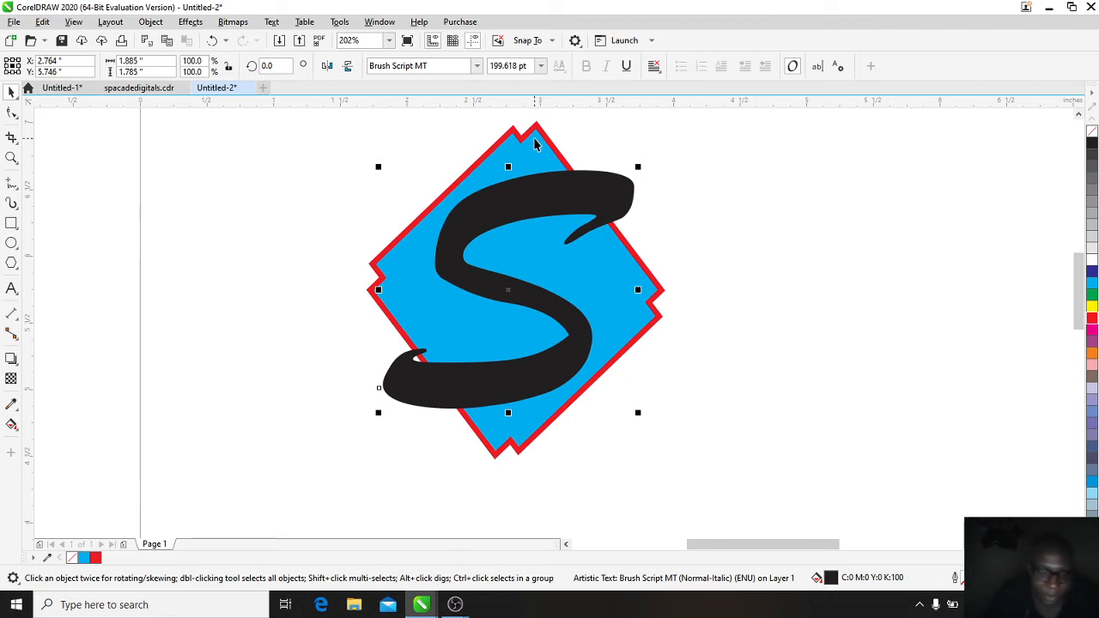
Step: Trim the blue diamond shape with the overlapping letter S and deselect the result
left_click(534, 144)
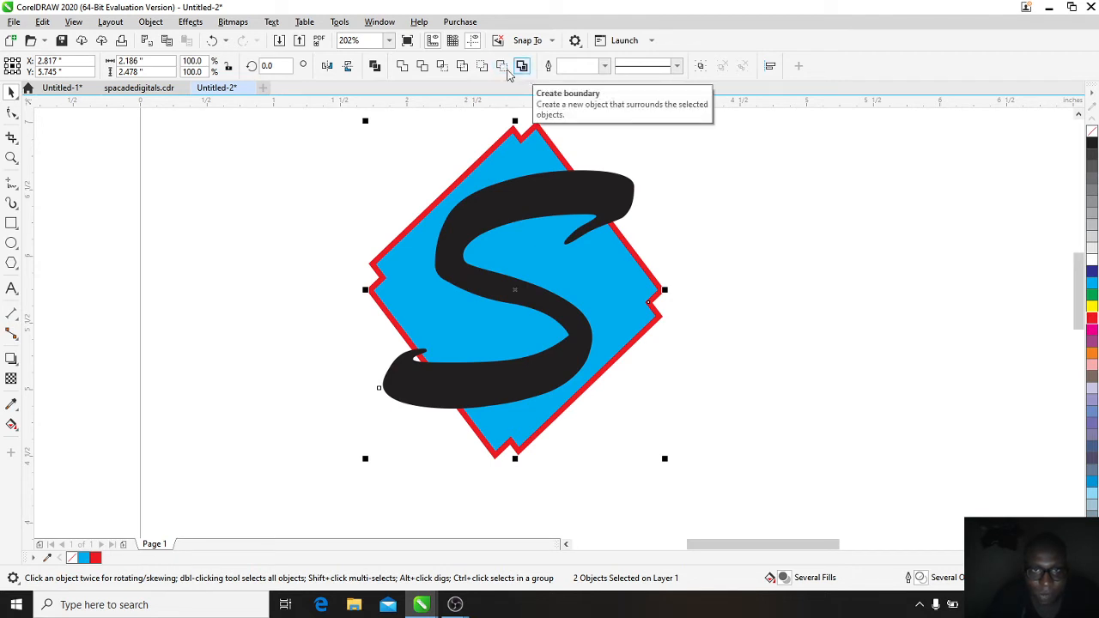
left_click(424, 67)
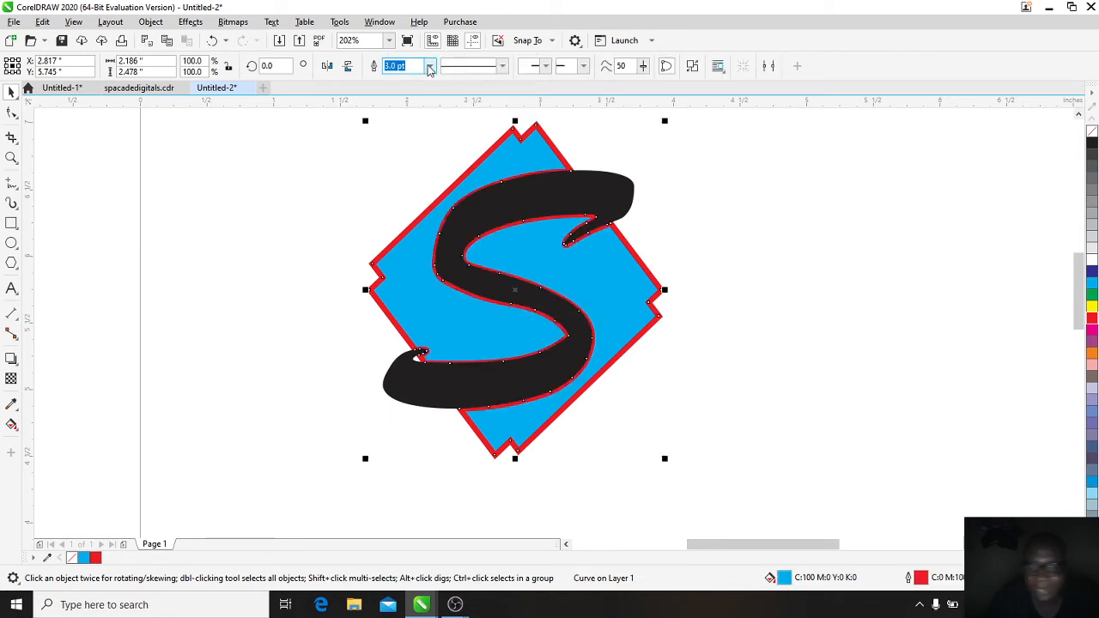
left_click(157, 227)
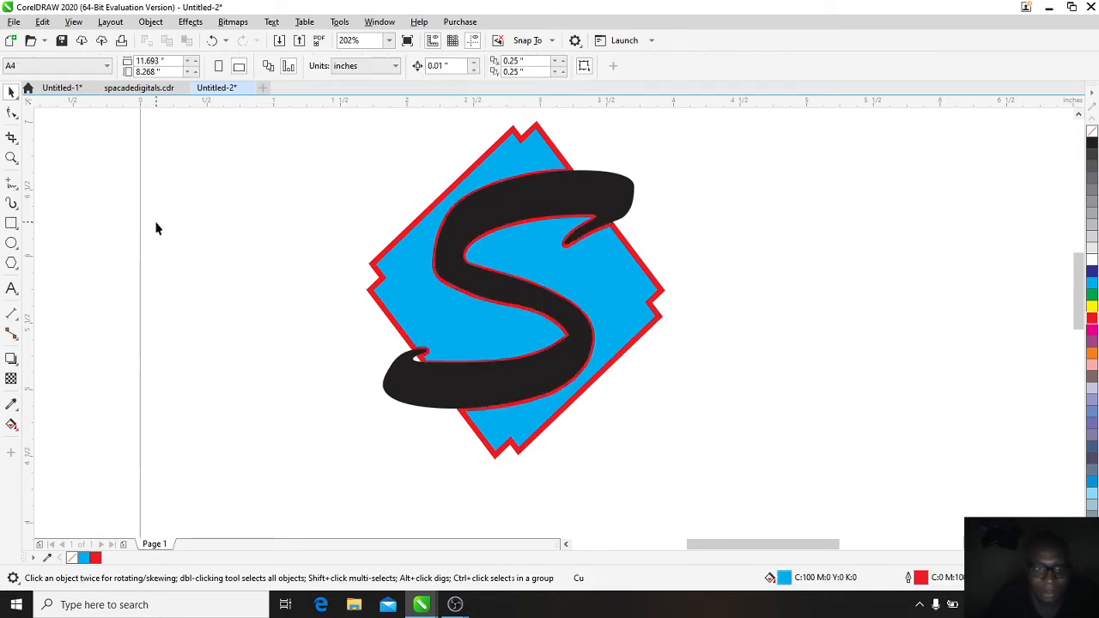
Step: Move the black letter S off the trimmed diamond shape and delete it
left_click(538, 216)
left_click_drag(539, 217, 927, 206)
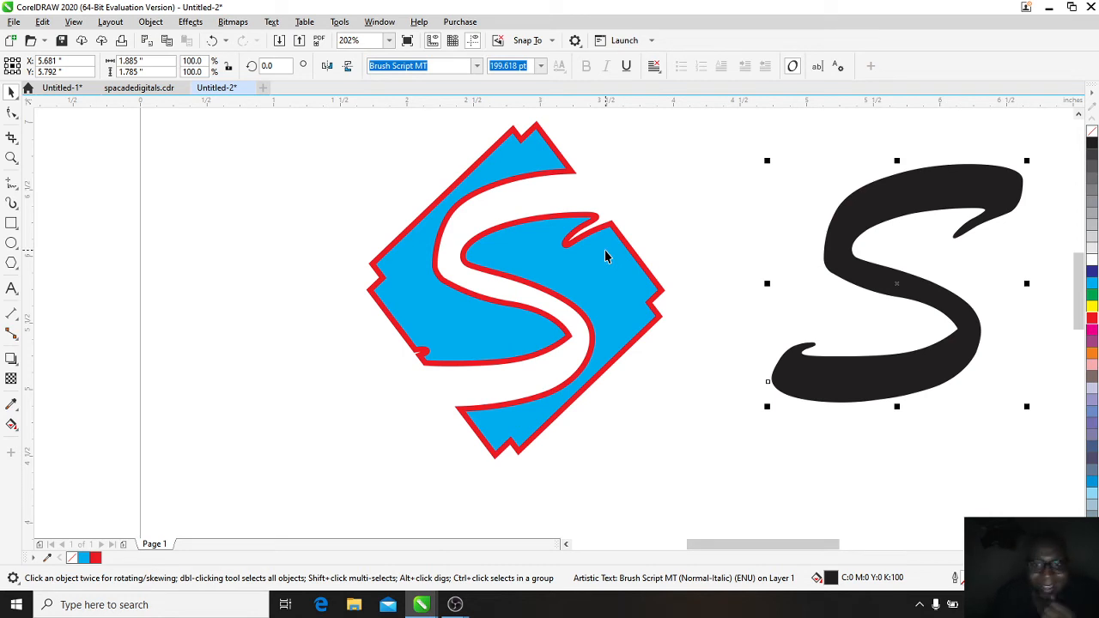
key("Delete")
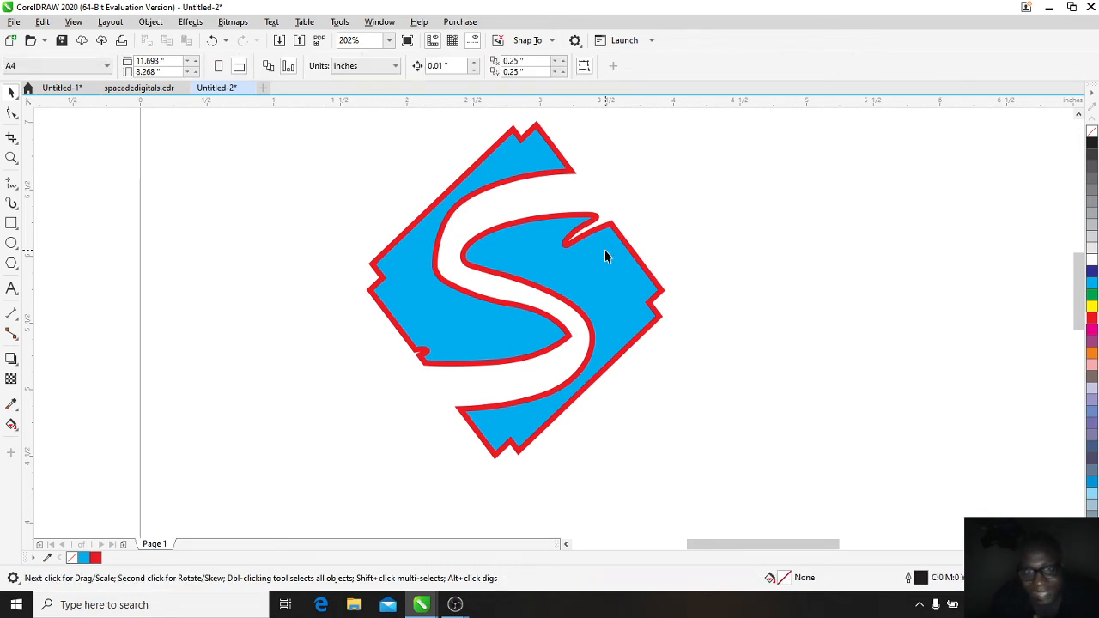
Step: Remove the red outline from the trimmed diamond shape, keeping its blue fill, and deselect it
left_click(606, 255)
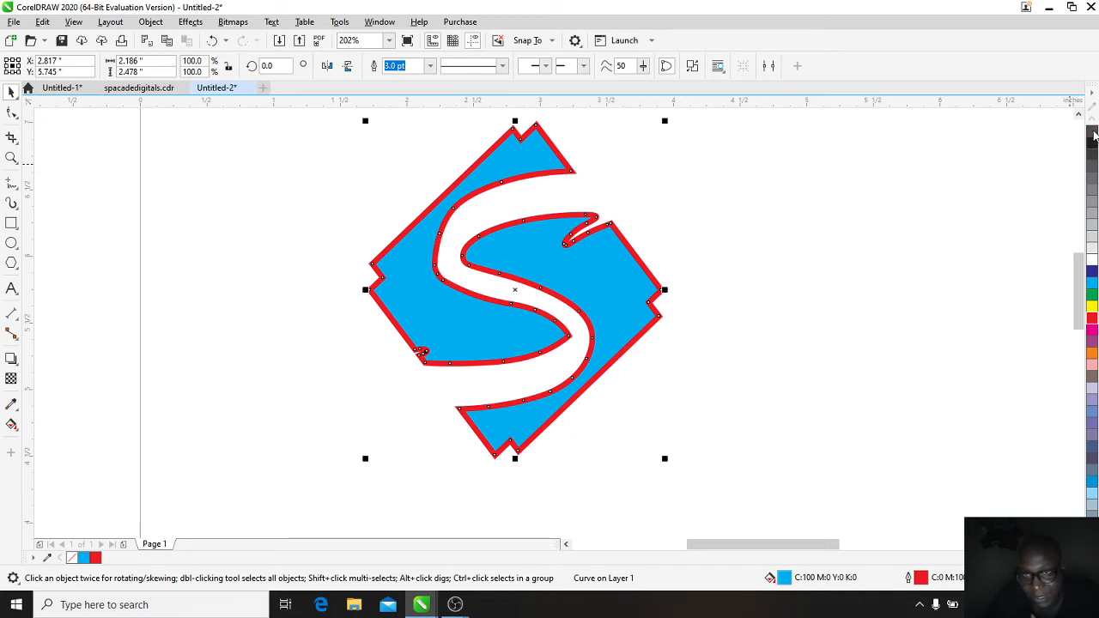
left_click(1092, 131)
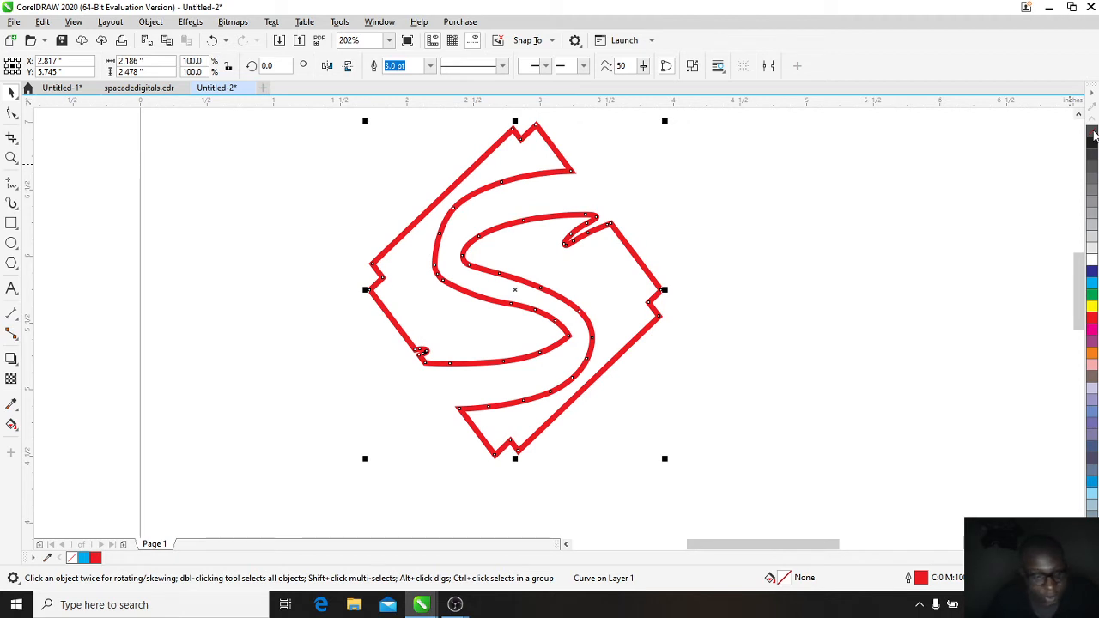
key("ctrl+z")
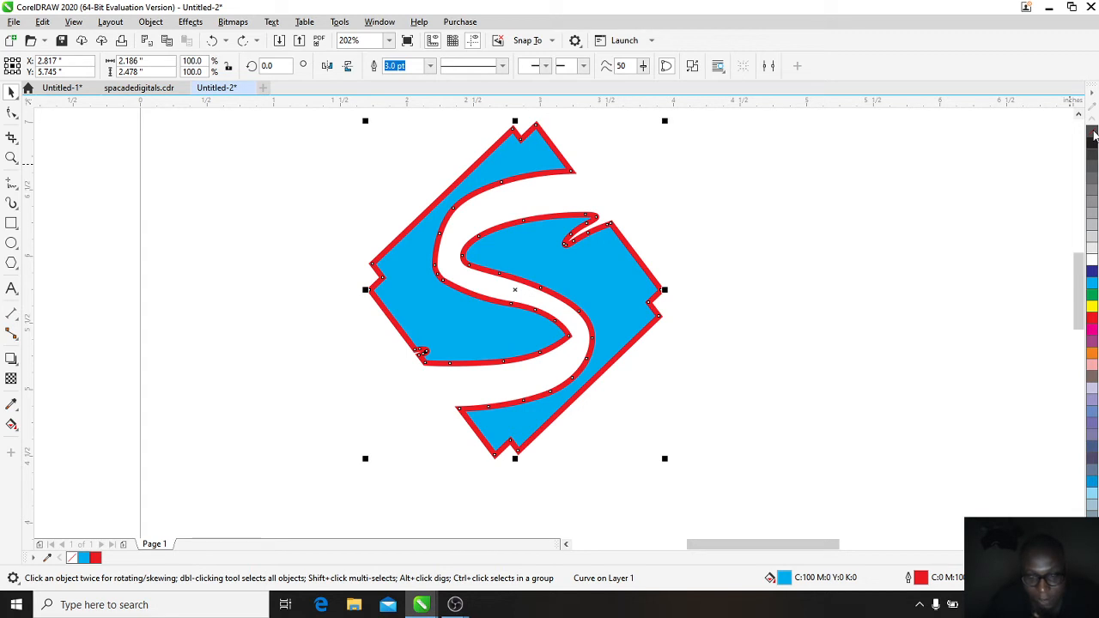
right_click(1091, 131)
left_click(830, 249)
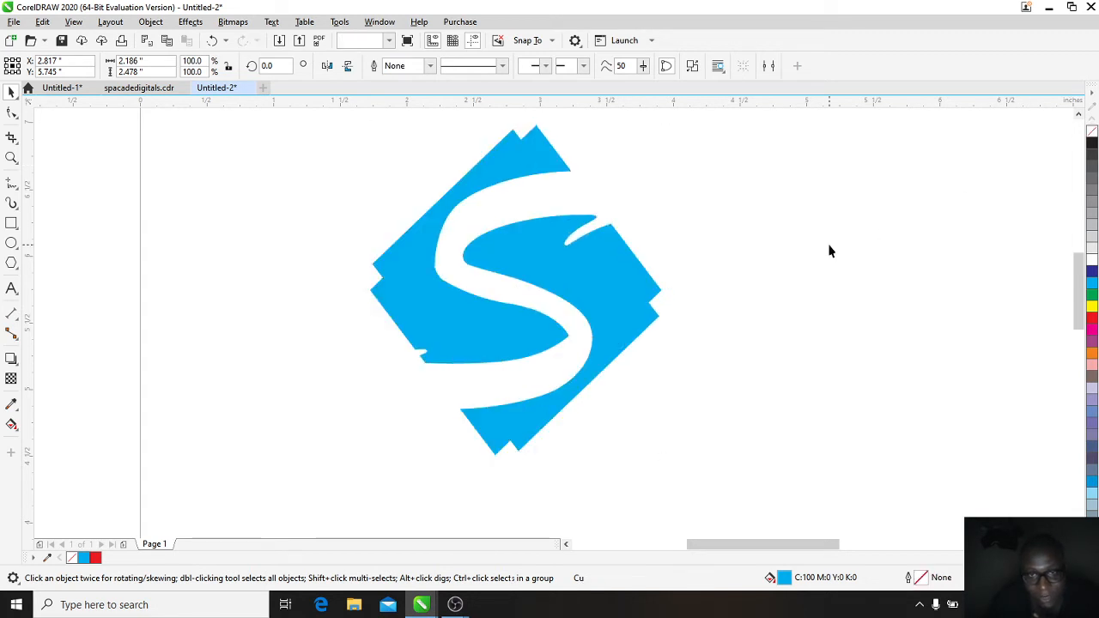
Step: Draw a tiny ellipse about 0.052 by 0.062 inches on the blue area inside the upper curve of the S cutout
left_click(550, 262)
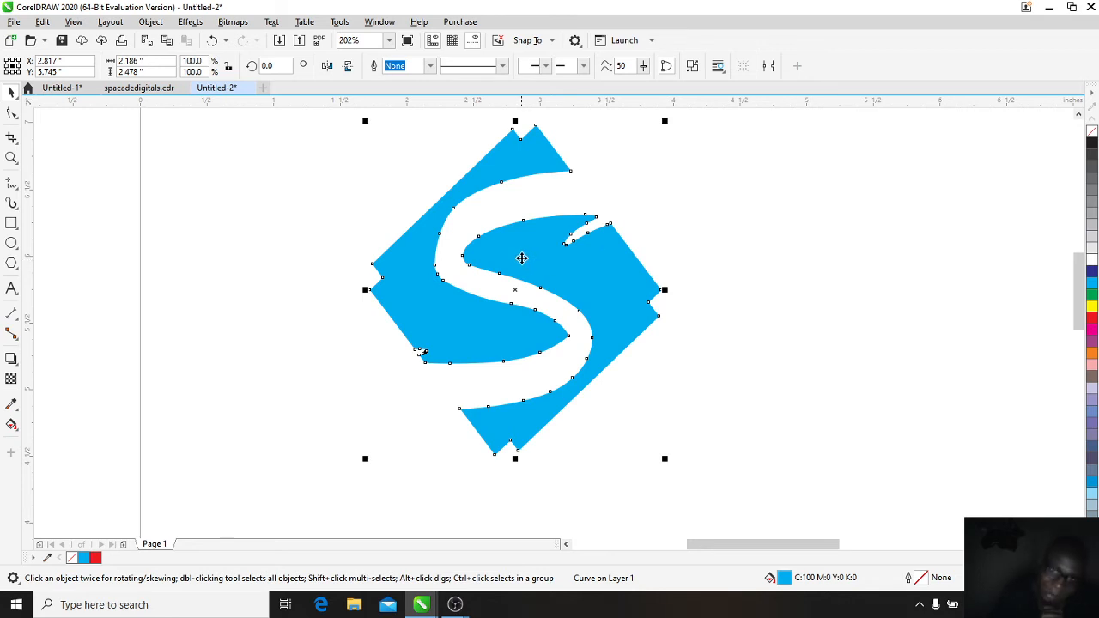
left_click(11, 243)
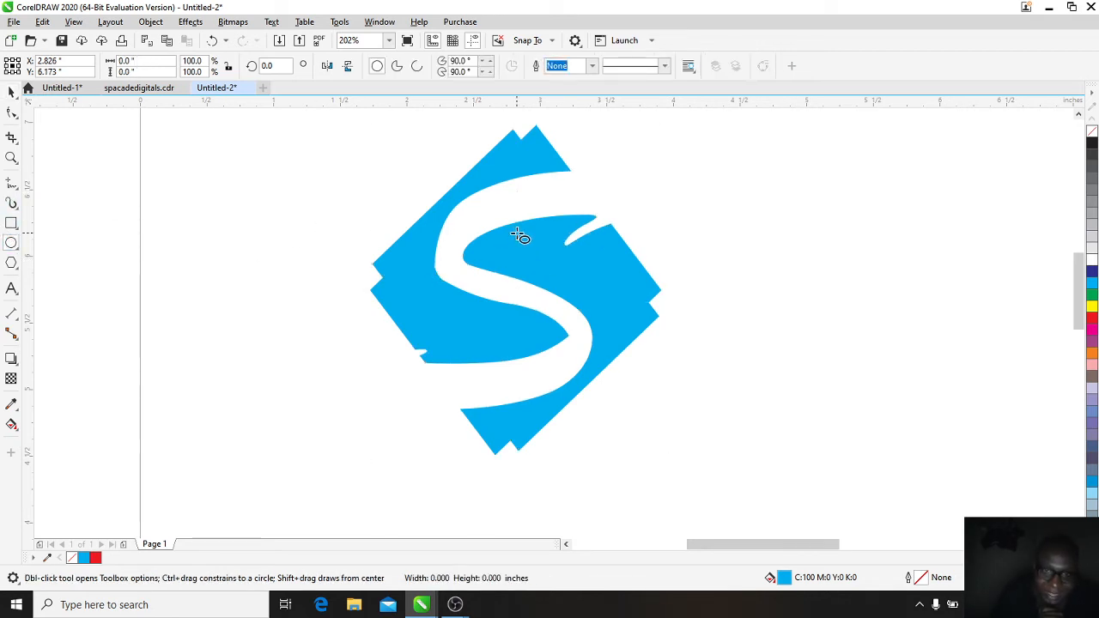
left_click_drag(516, 232, 521, 239)
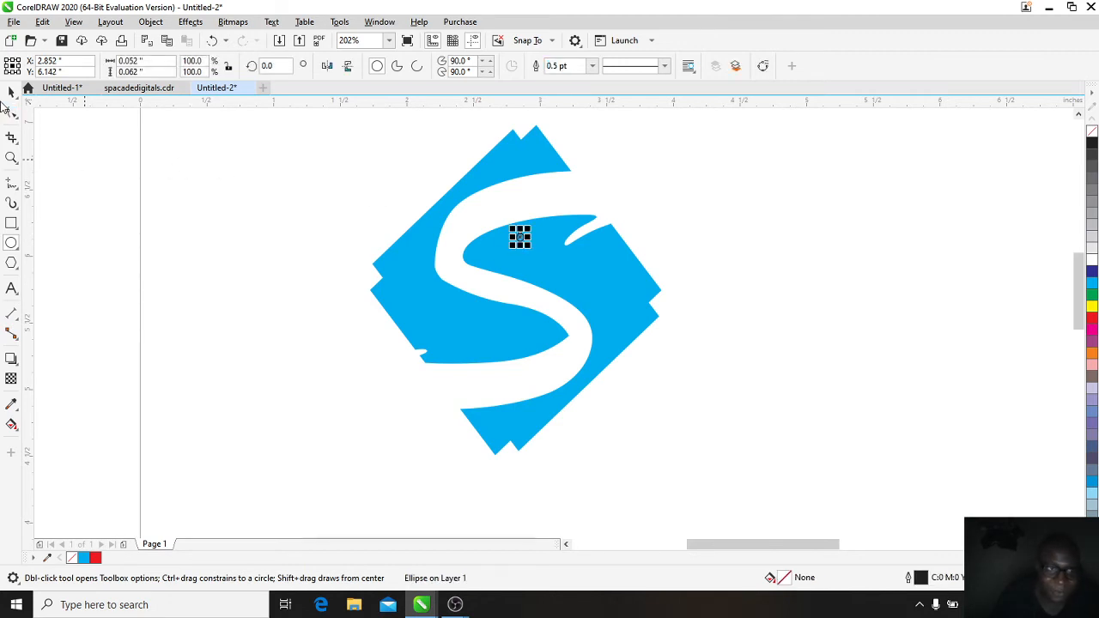
Step: Duplicate the small ellipse and place the copy on the blue area inside the lower curve of the S cutout
left_click(11, 92)
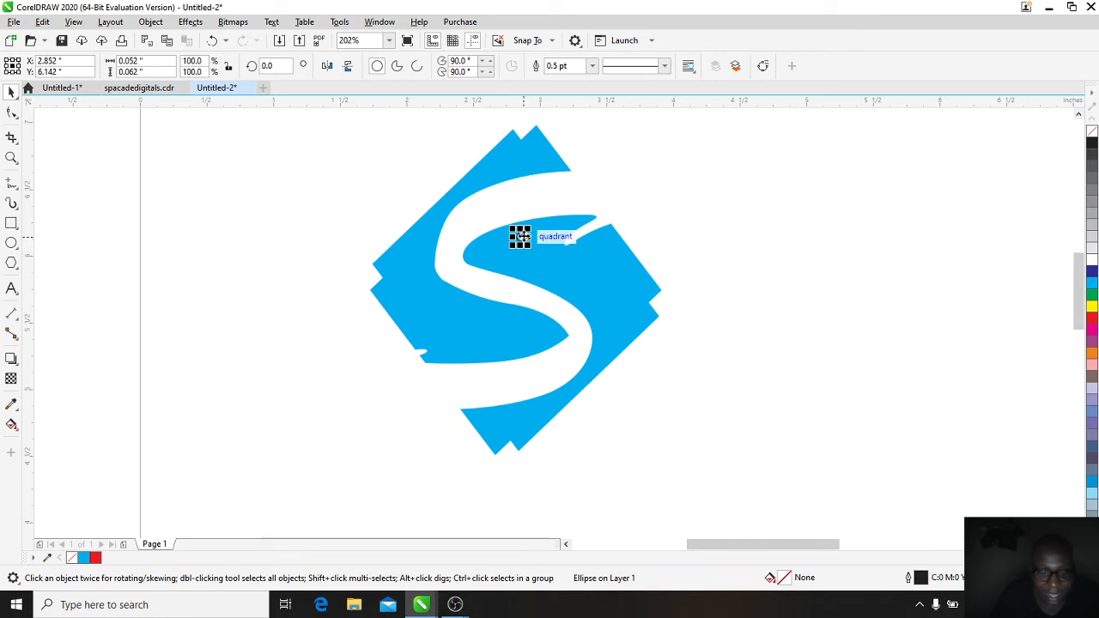
left_click_drag(521, 236, 553, 204)
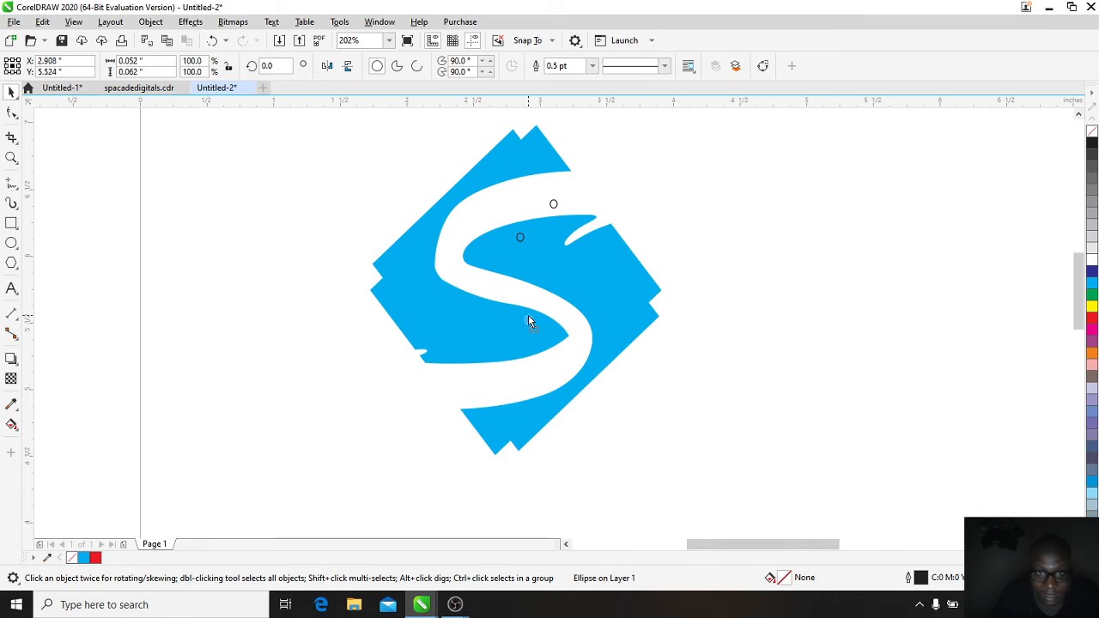
left_click_drag(519, 324, 517, 319)
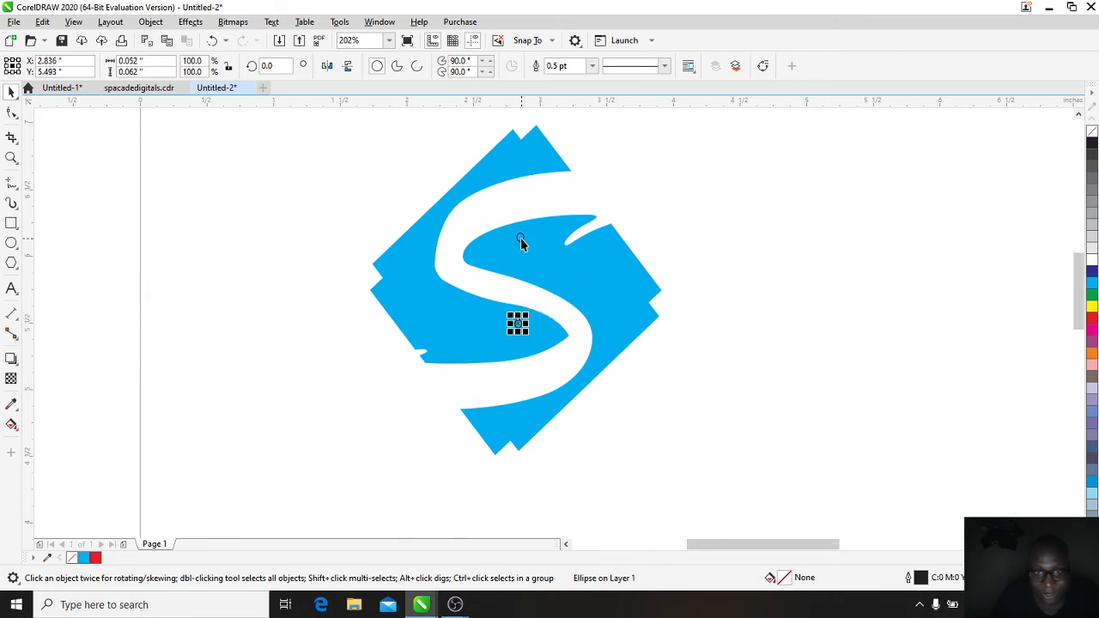
Step: Cut both small ellipses out of the blue diamond shape with Back Minus Front and deselect the result
left_click(520, 238, "shift")
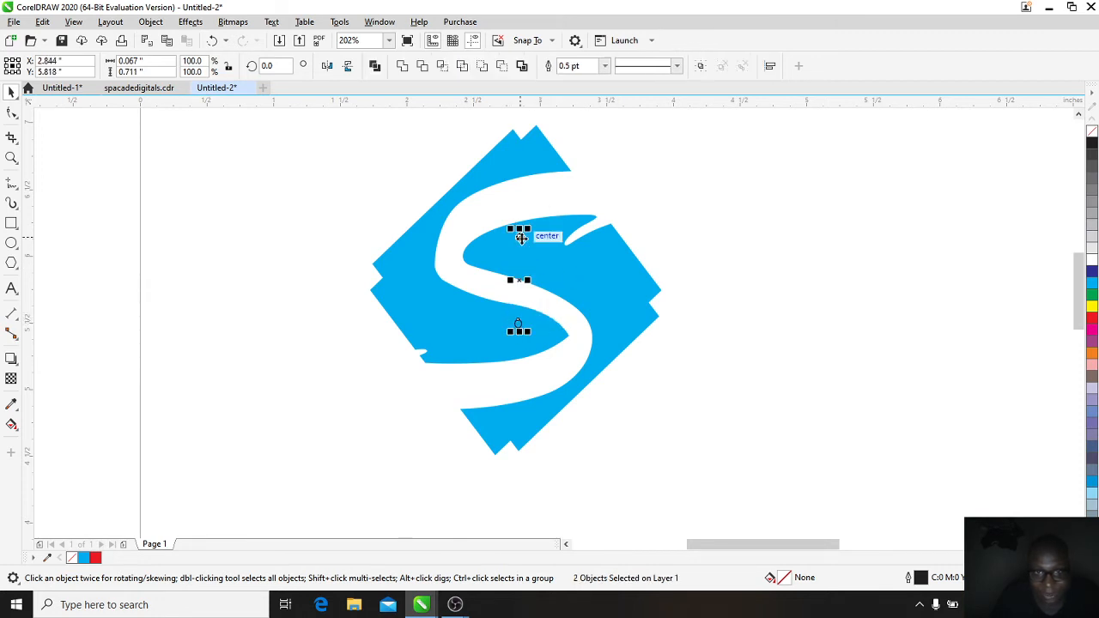
left_click(575, 271, "shift")
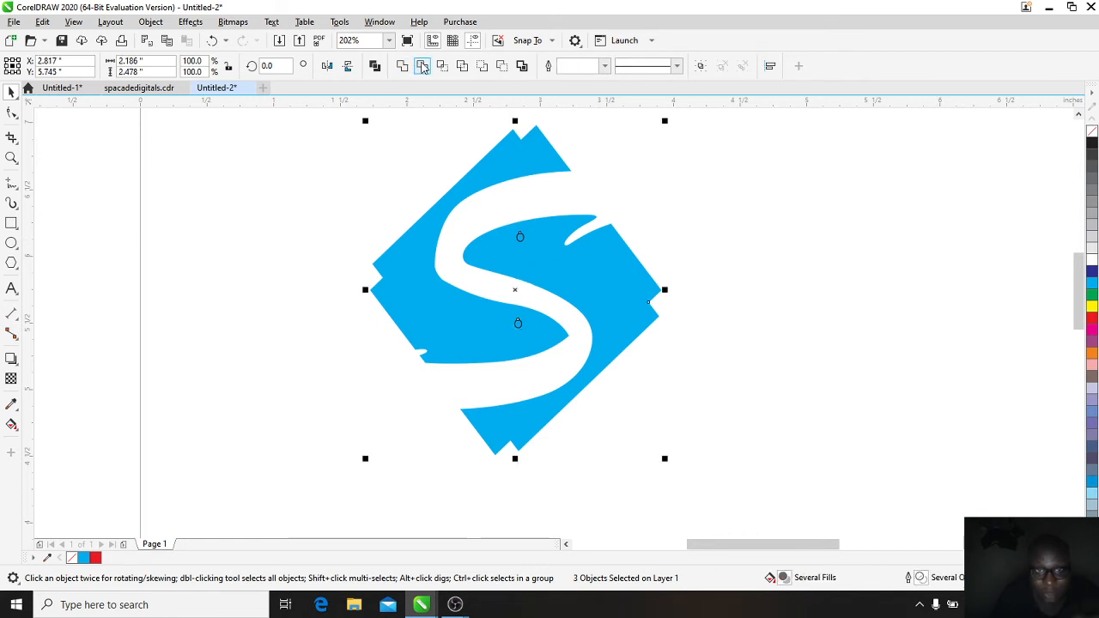
left_click(501, 67)
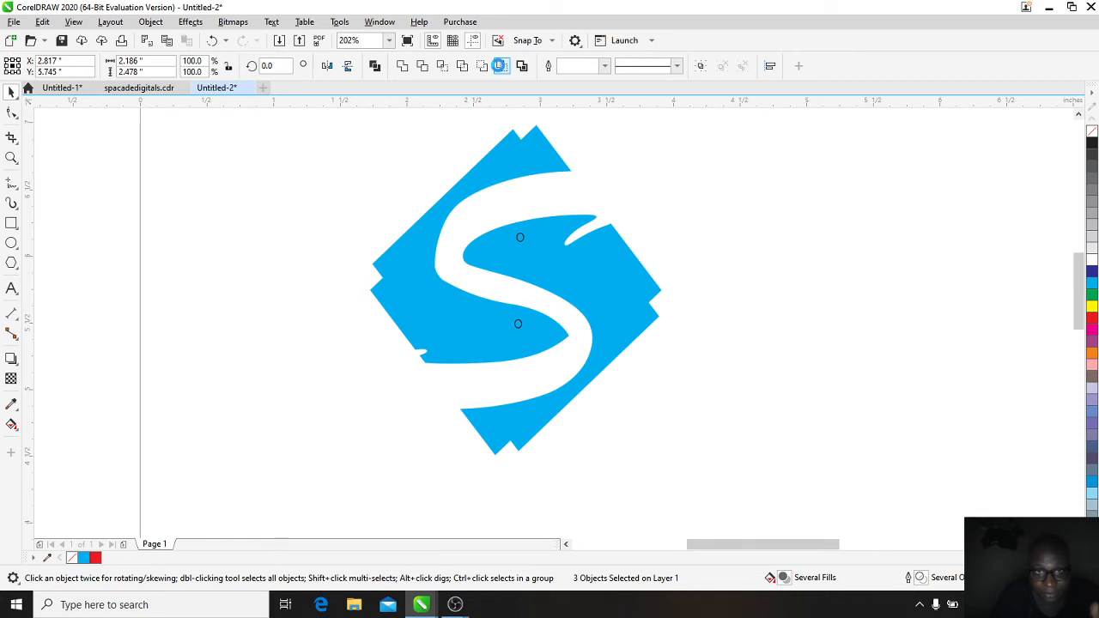
left_click(220, 327)
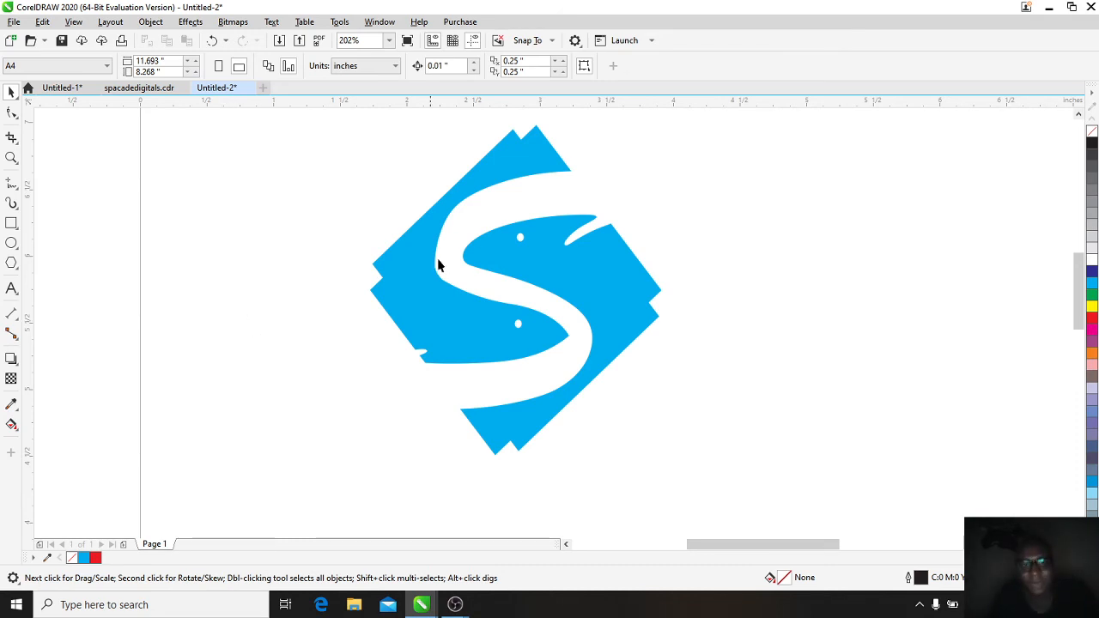
left_click(543, 234)
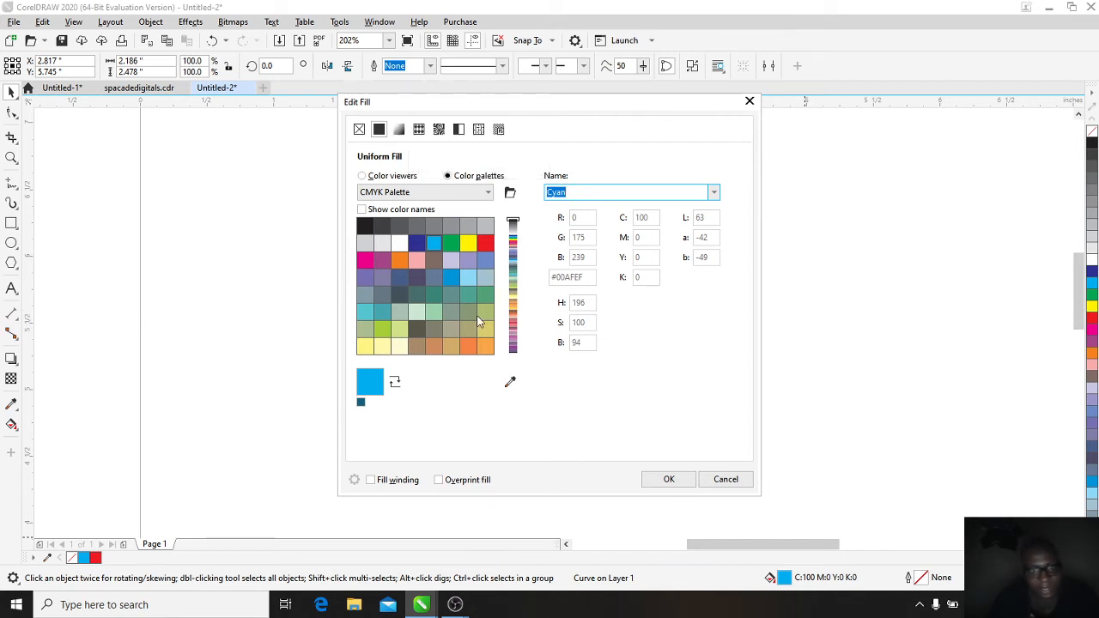
left_click(727, 479)
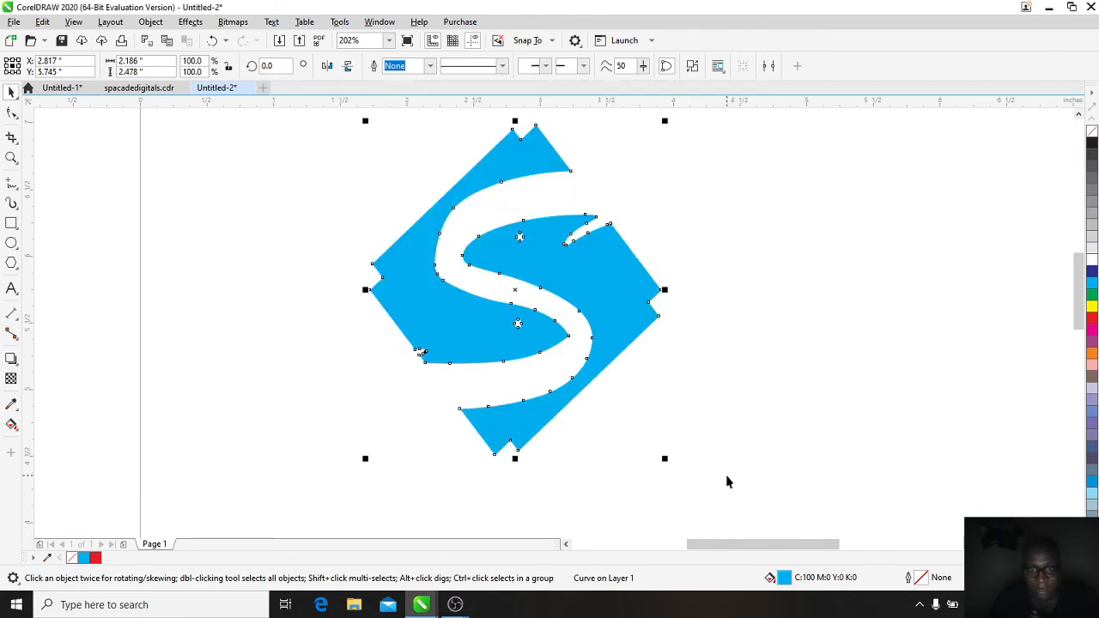
left_click(16, 123)
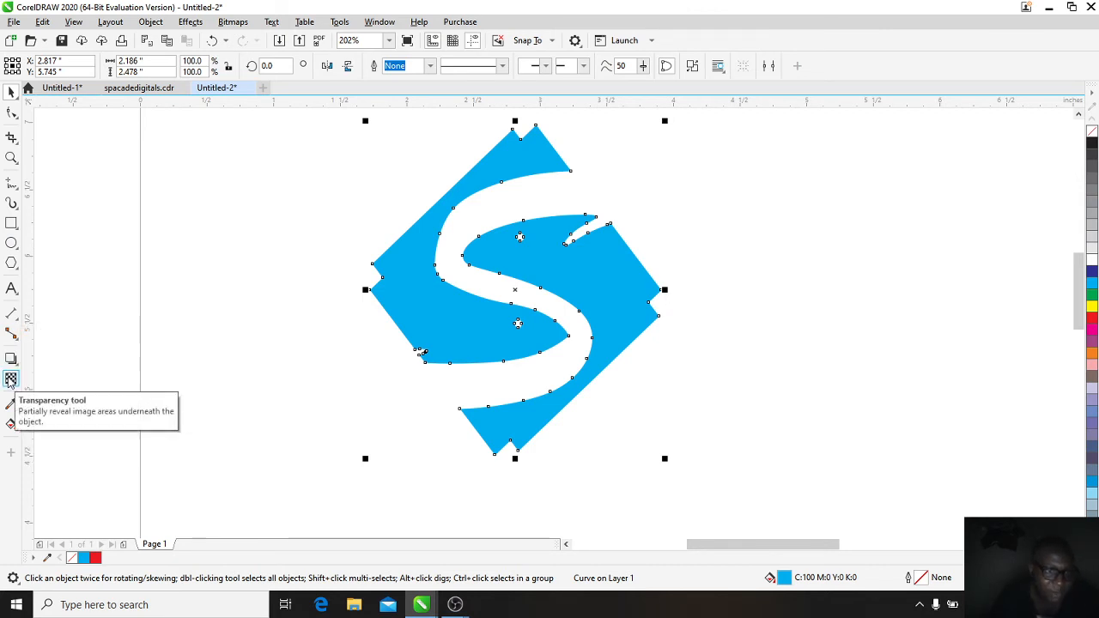
left_click(10, 424)
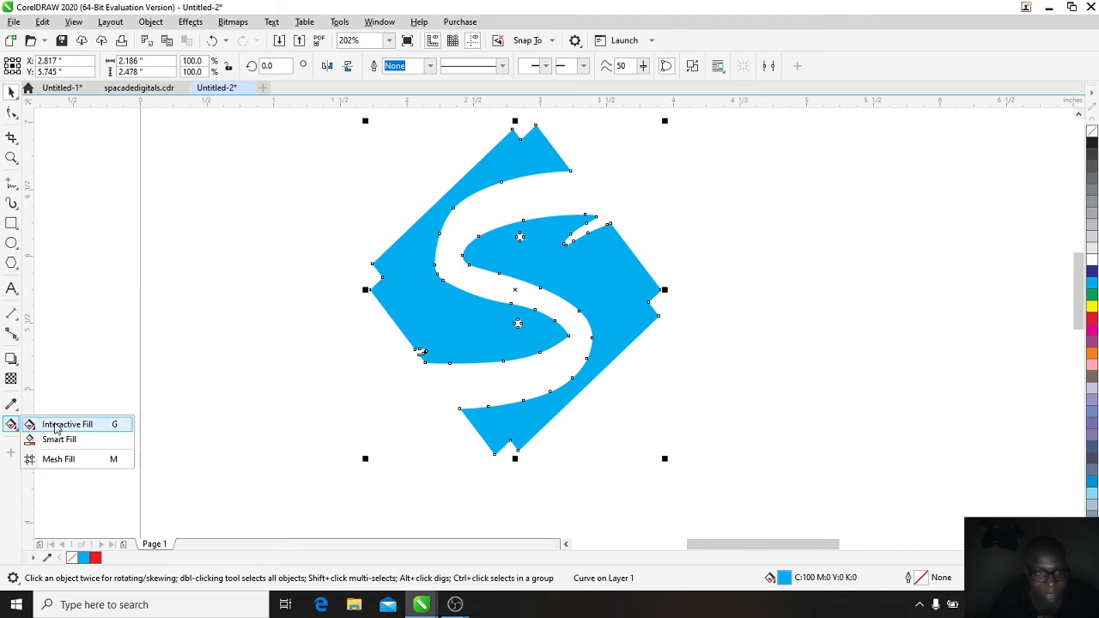
left_click(55, 427)
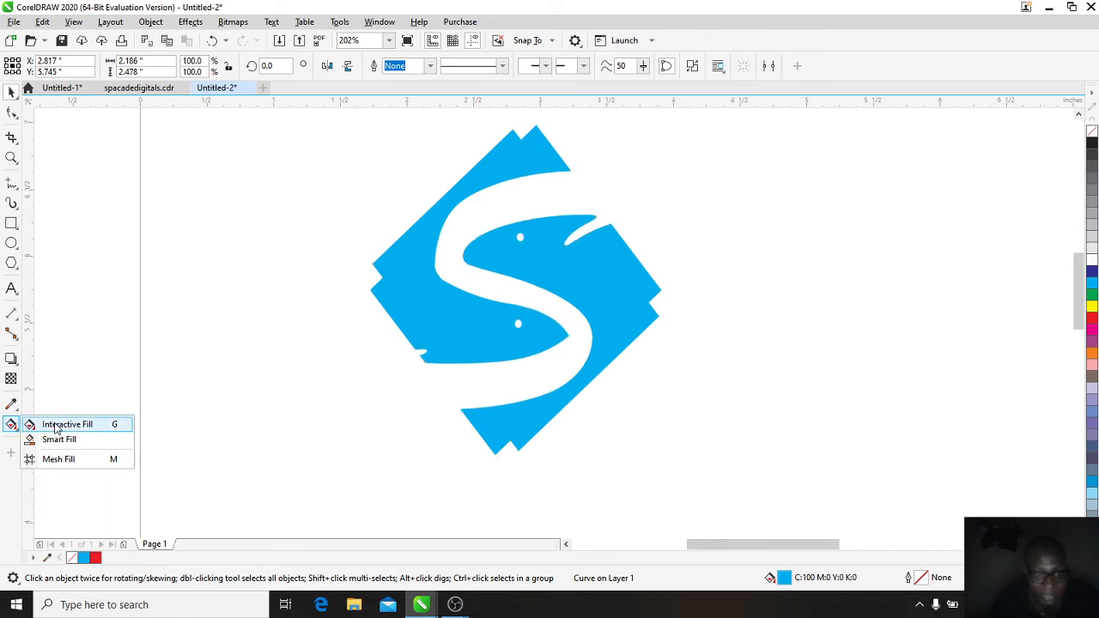
left_click(60, 439)
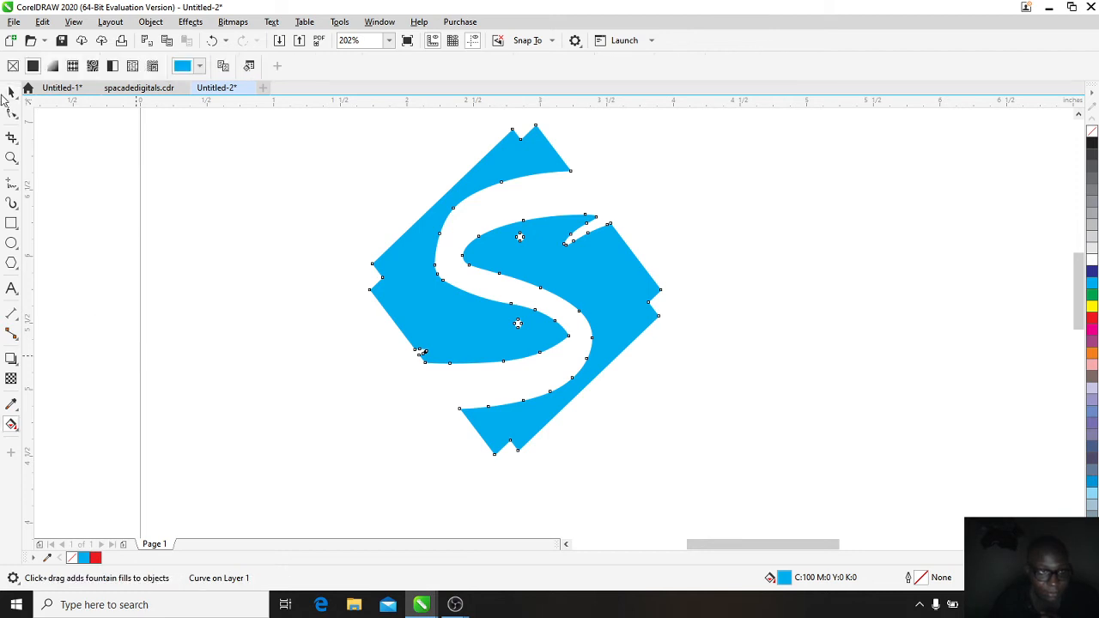
left_click(12, 93)
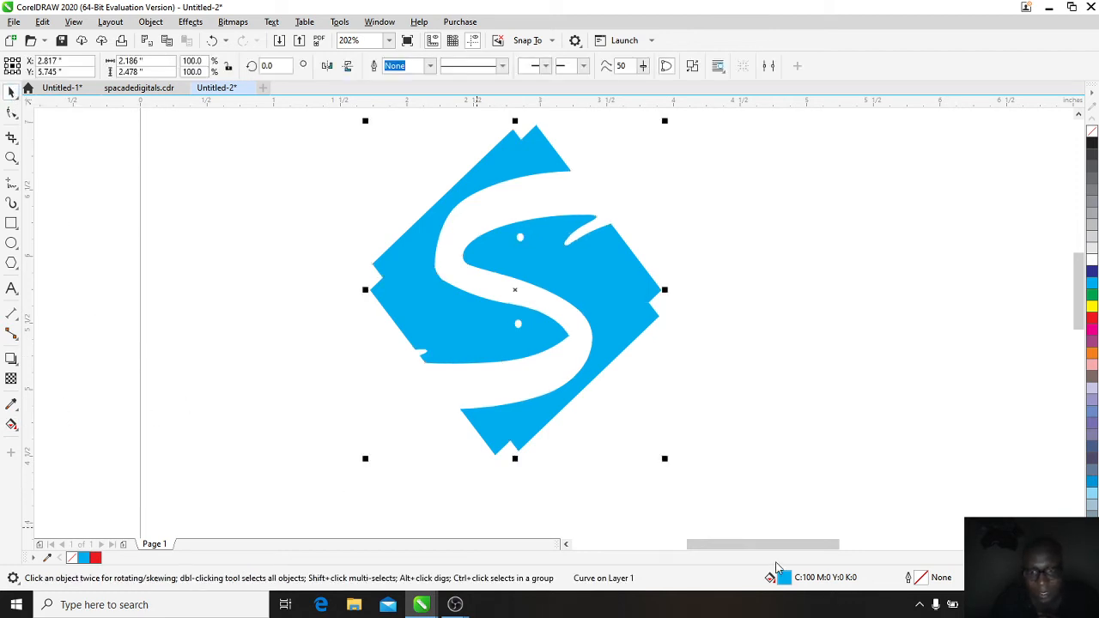
Step: Give the diamond logo shape a fountain fill running from cyan to yellow-green (C 23, M 0, Y 100, K 0)
double_click(783, 578)
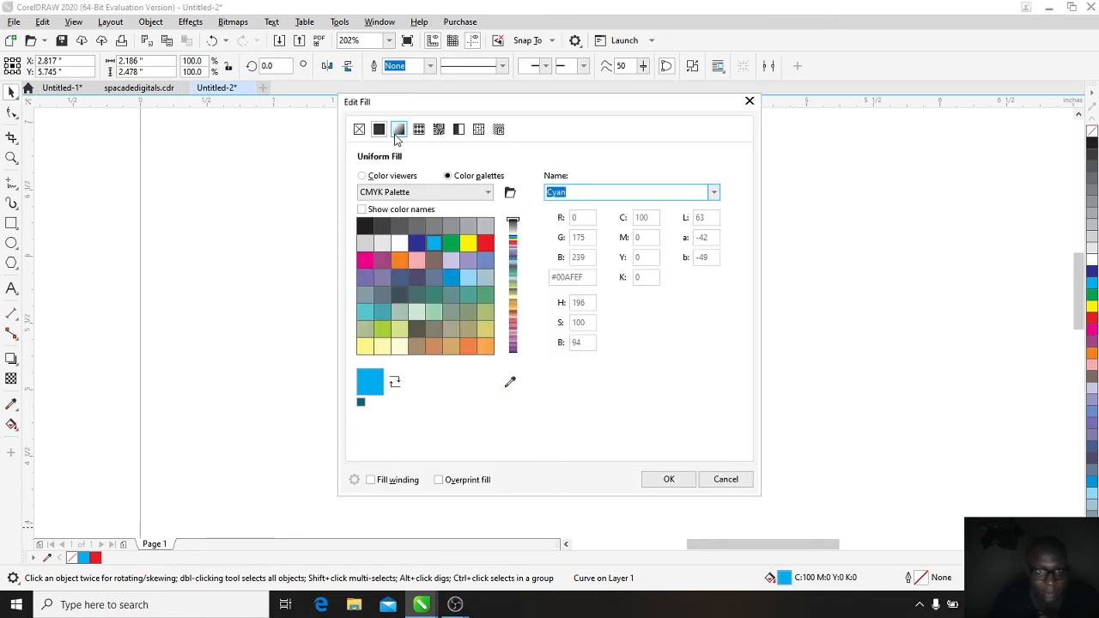
left_click(395, 134)
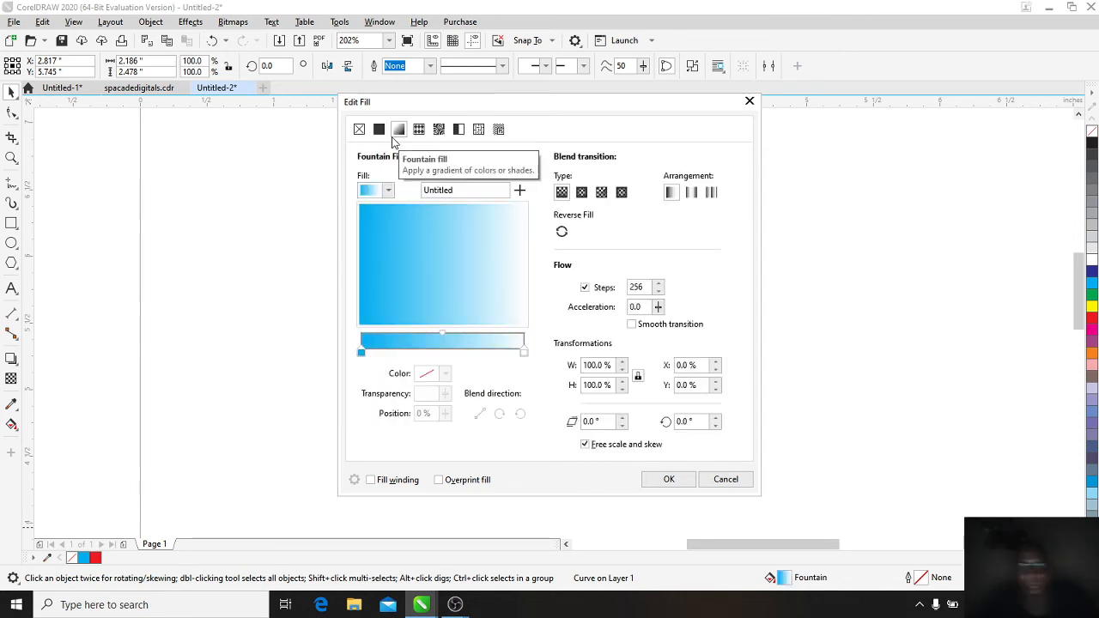
left_click(523, 354)
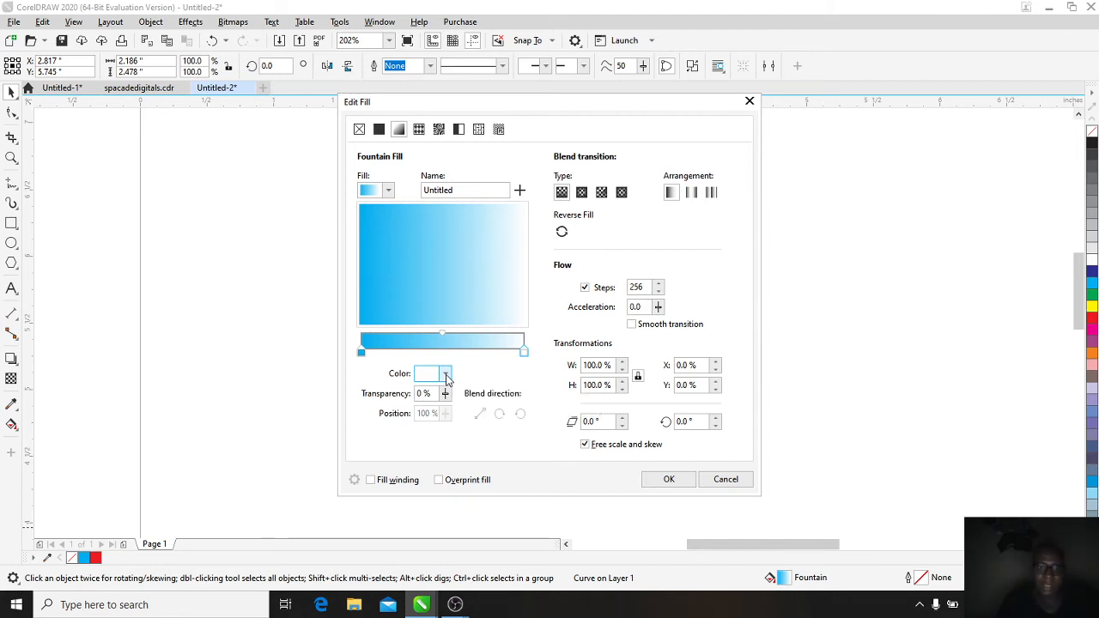
left_click(446, 374)
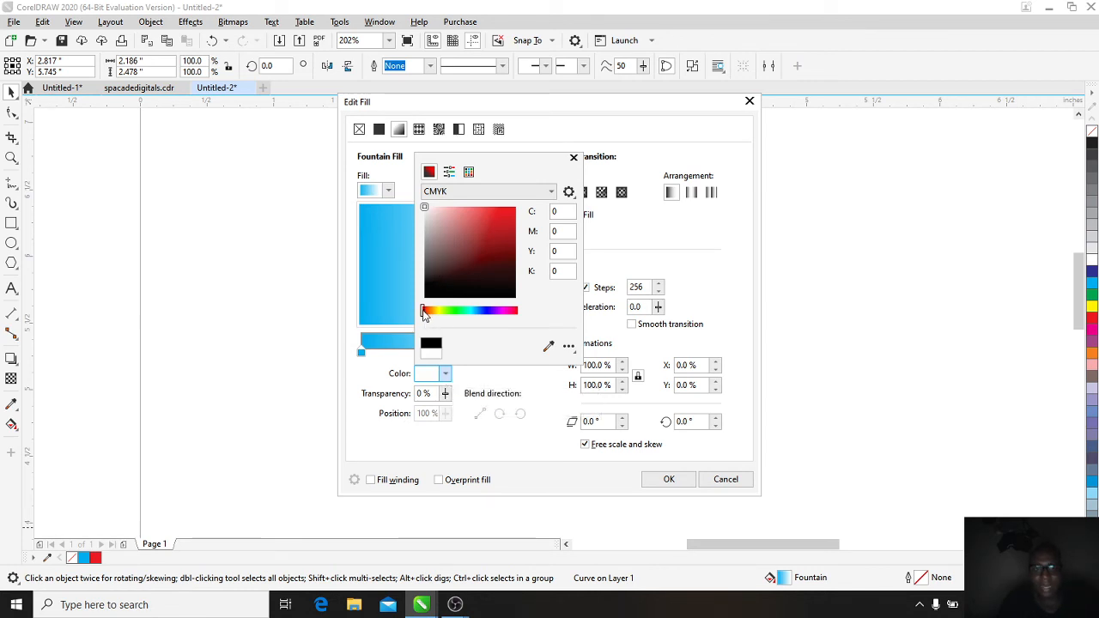
left_click_drag(423, 311, 443, 319)
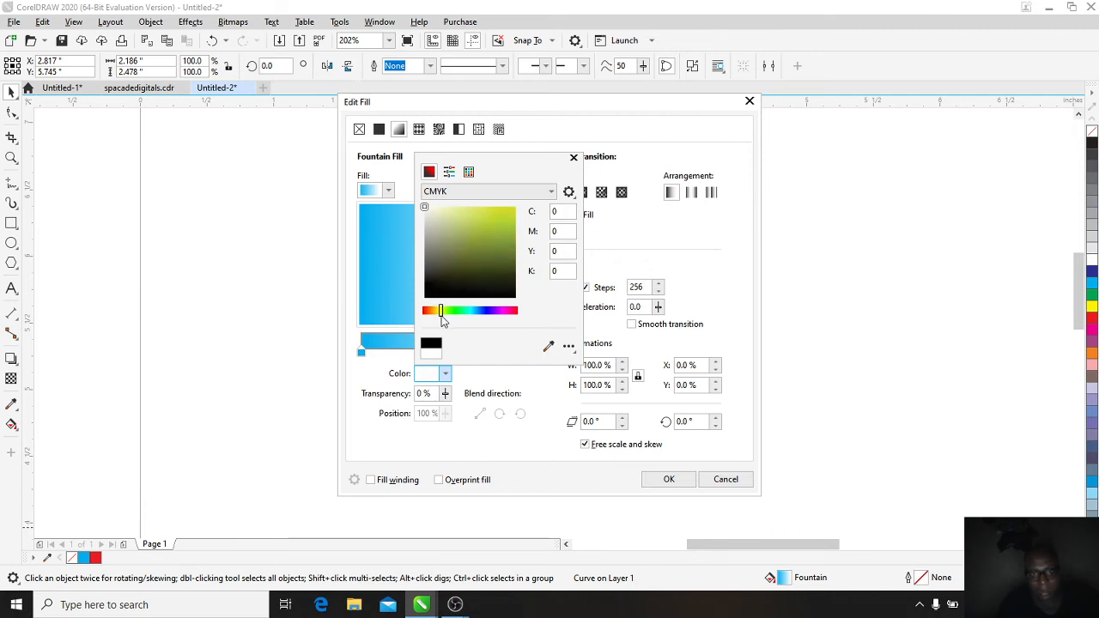
left_click(507, 208)
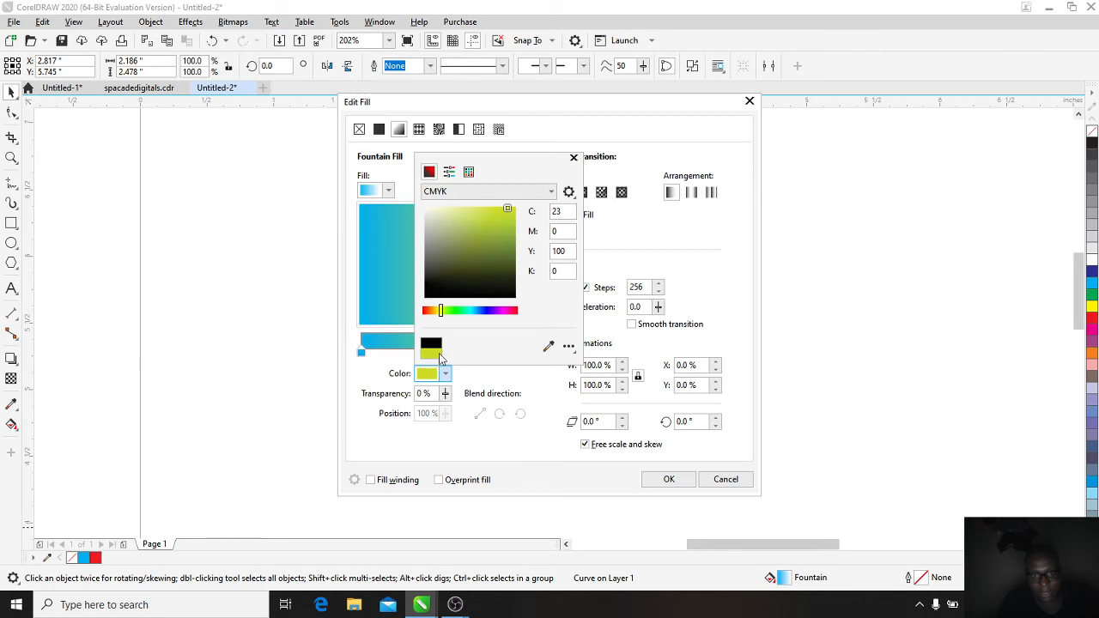
left_click(483, 429)
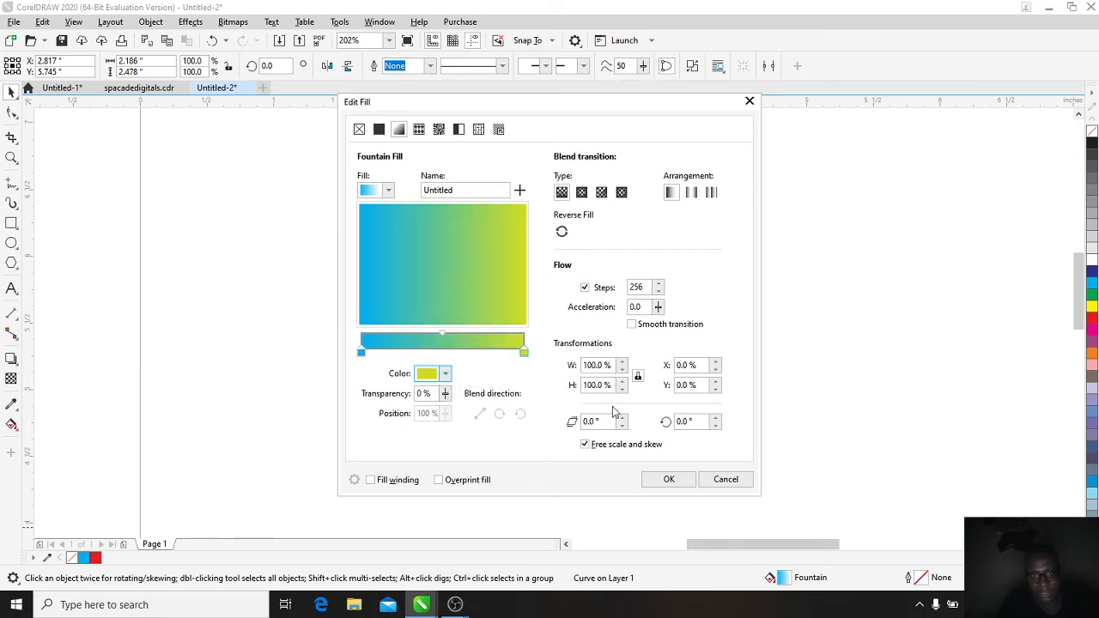
left_click(675, 482)
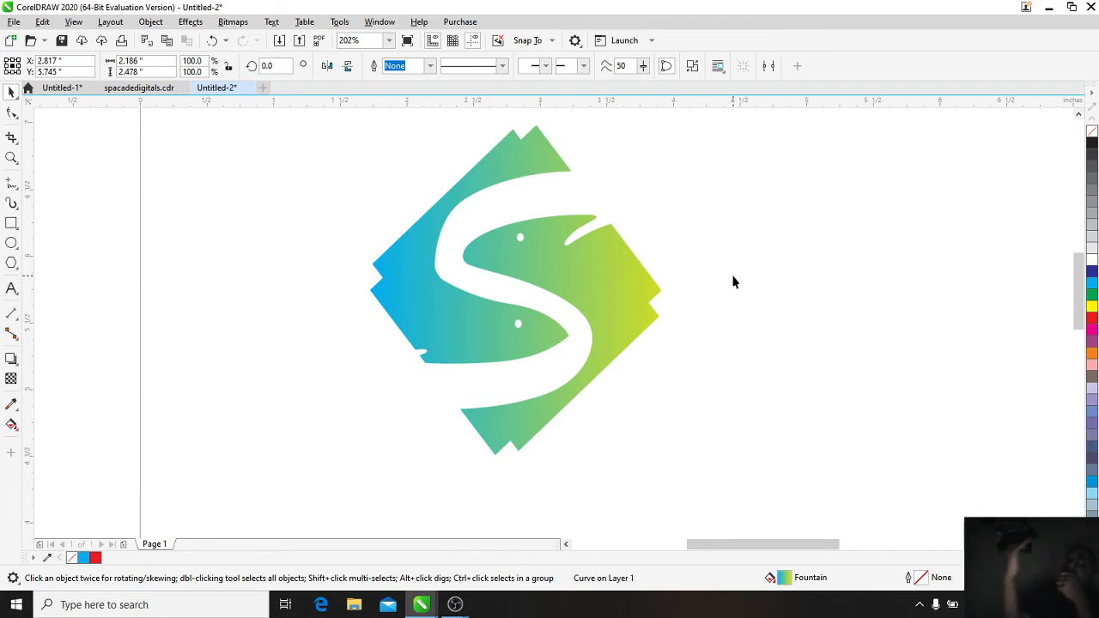
Step: Add a drop shadow to the gradient logo shape, cast from its right corner to just beyond its left corner
left_click(541, 258)
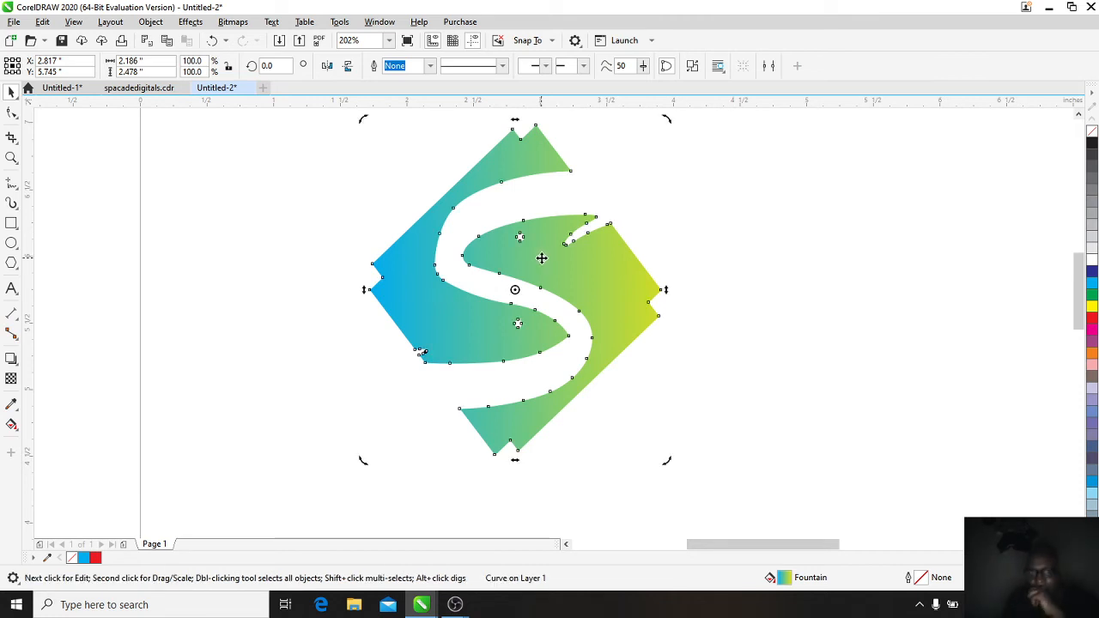
left_click(11, 361)
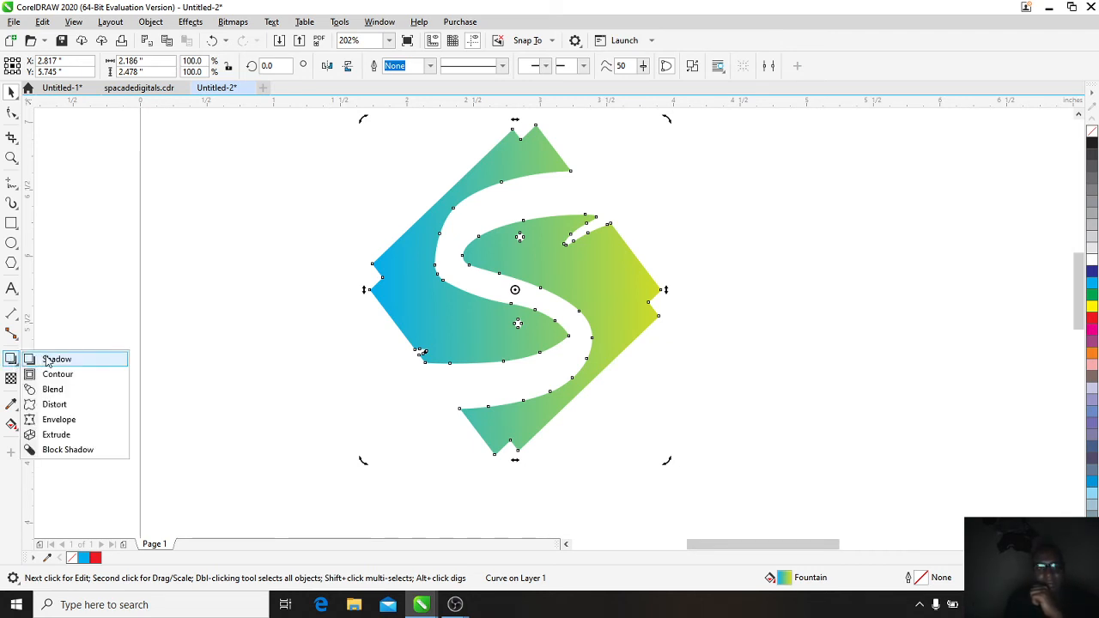
left_click(47, 359)
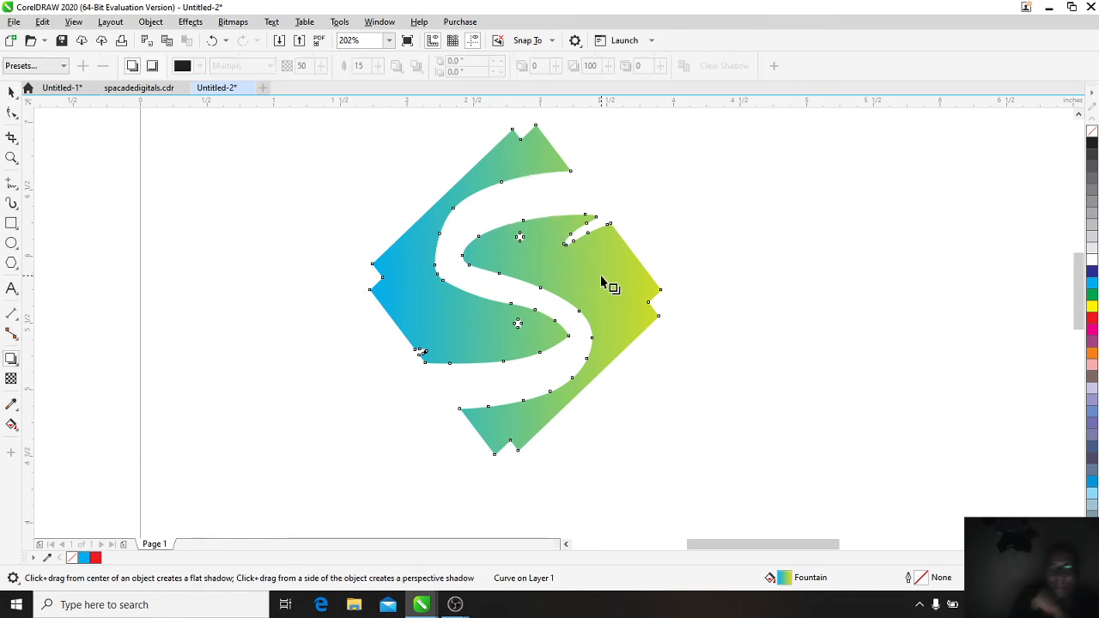
left_click_drag(601, 277, 363, 309)
mouse_move(355, 306)
left_mouse_down()
mouse_move(366, 305)
mouse_move(370, 293)
mouse_move(354, 304)
mouse_move(363, 291)
left_mouse_up()
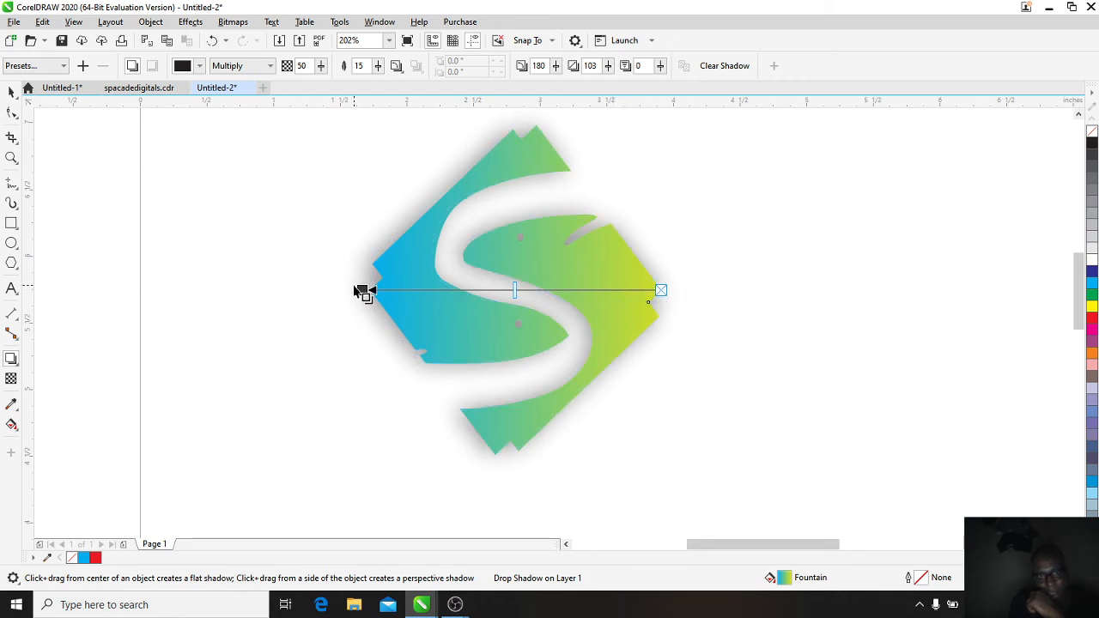
left_click_drag(362, 292, 361, 288)
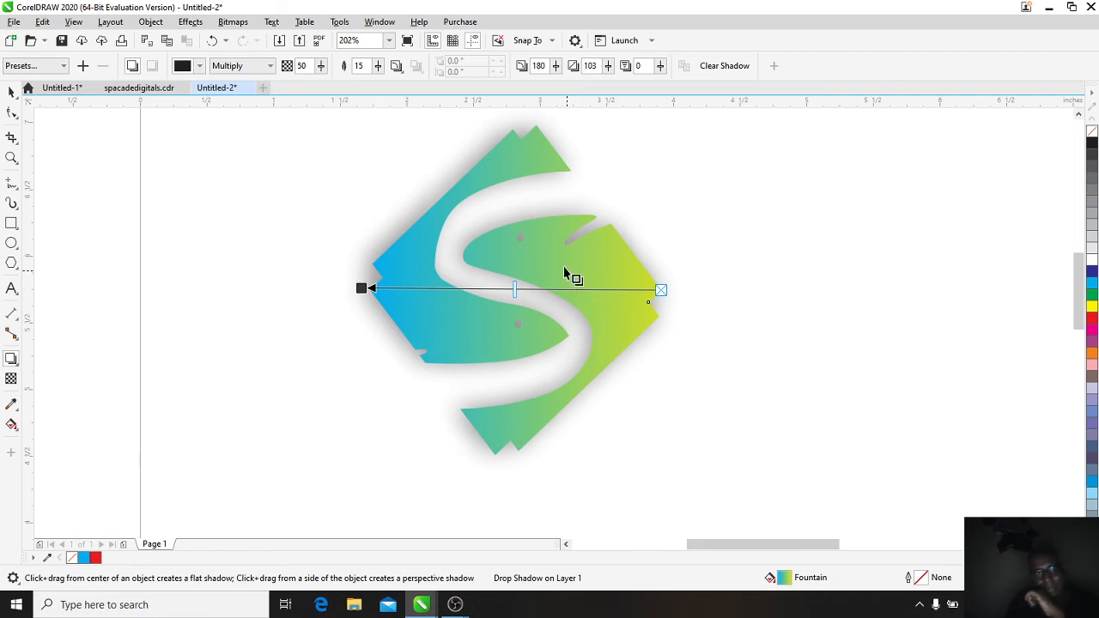
Step: Set the drop shadow's feathering to 3 and its opacity to 22, and finish with the Shadow tool
left_click(377, 67)
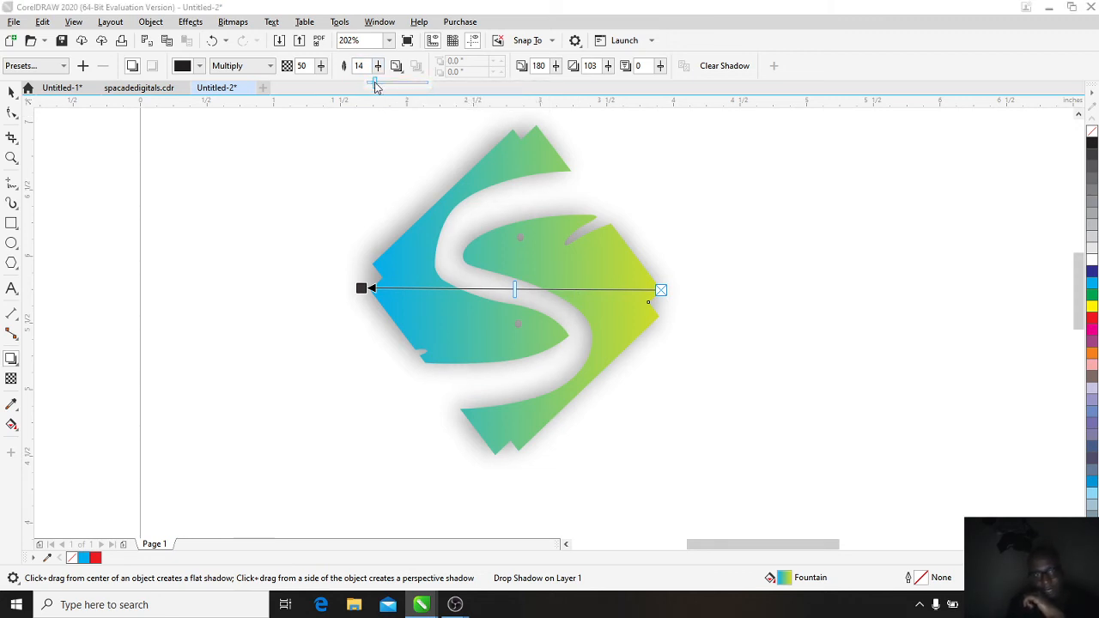
left_click_drag(375, 86, 371, 88)
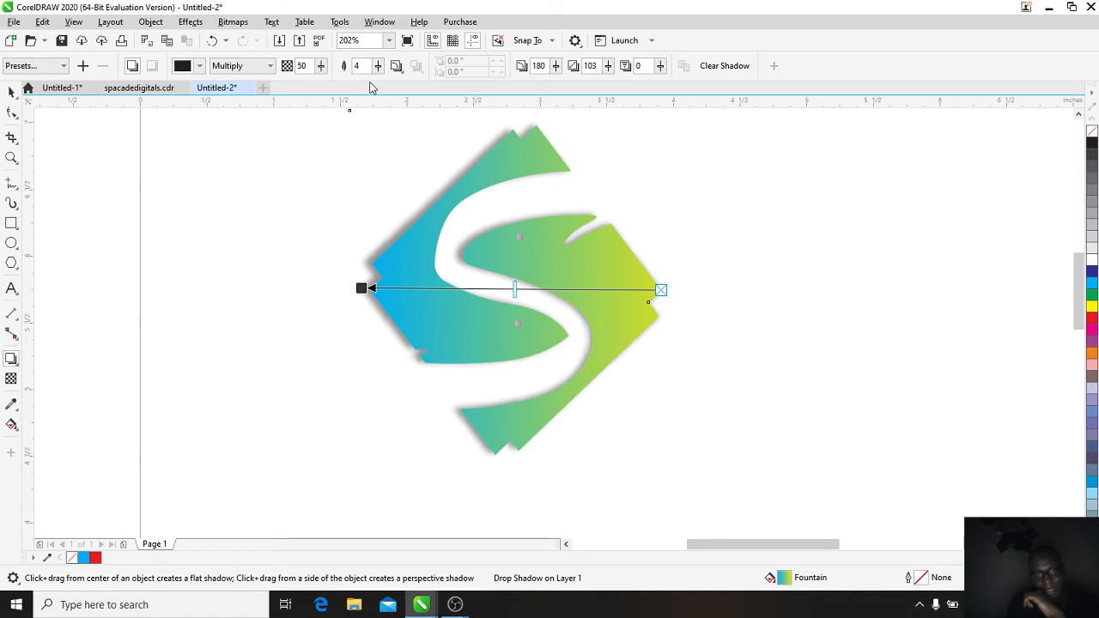
left_click(375, 68)
left_click_drag(373, 82, 376, 86)
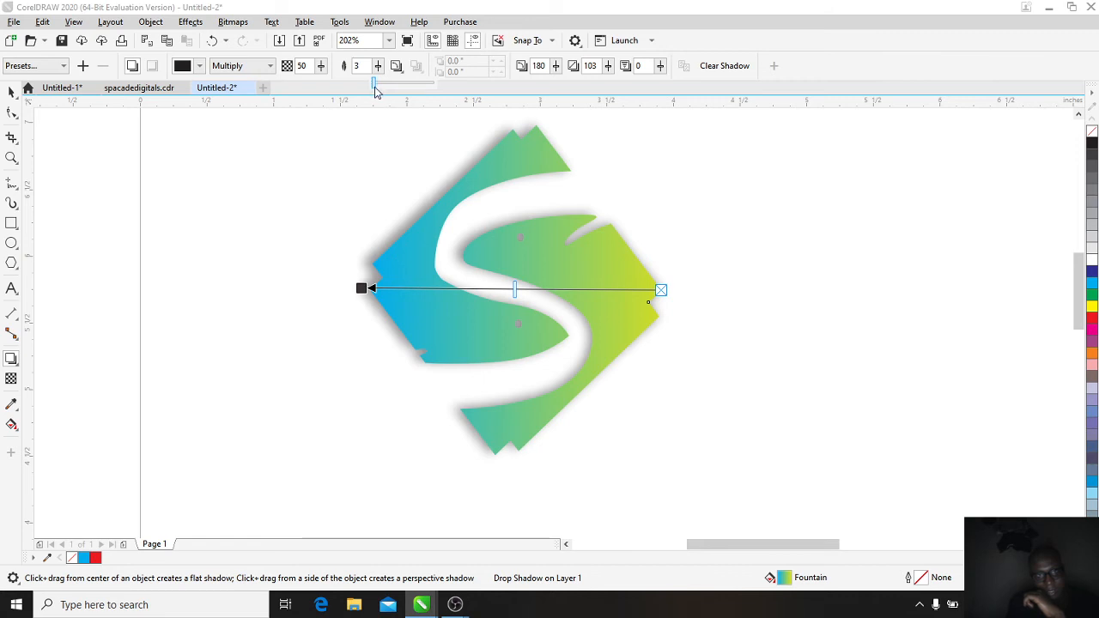
left_click_drag(375, 92, 376, 92)
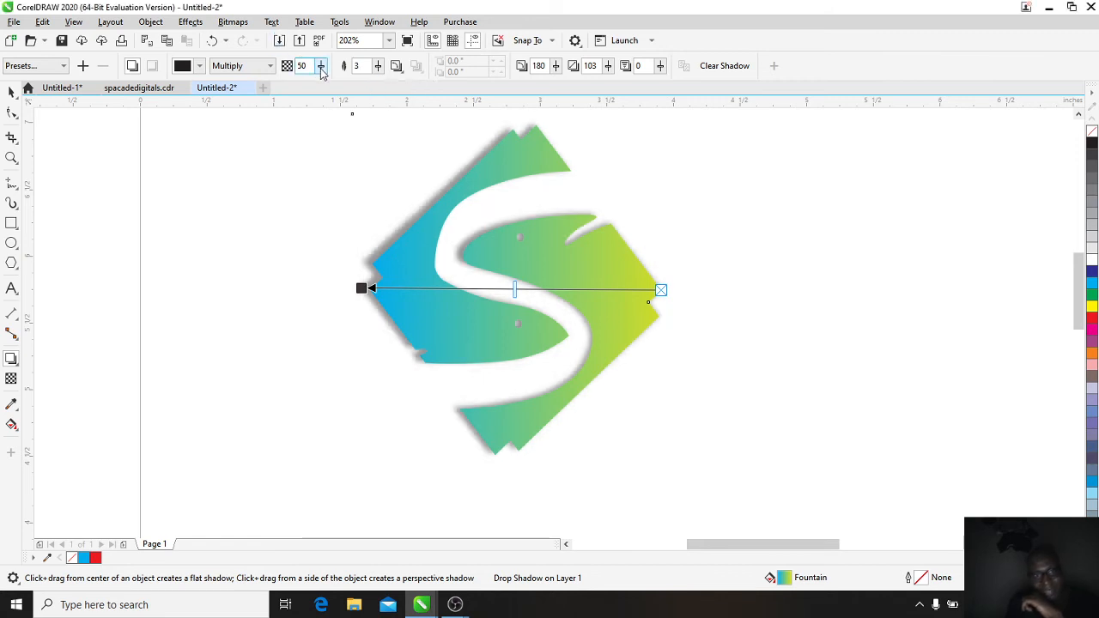
left_click_drag(322, 73, 302, 85)
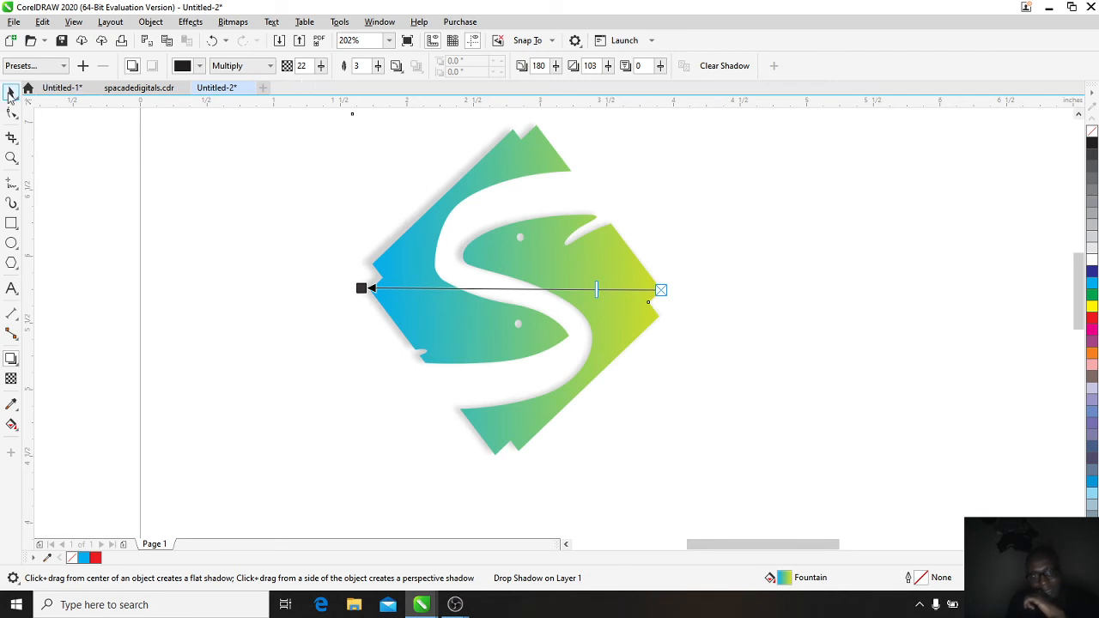
left_click(11, 92)
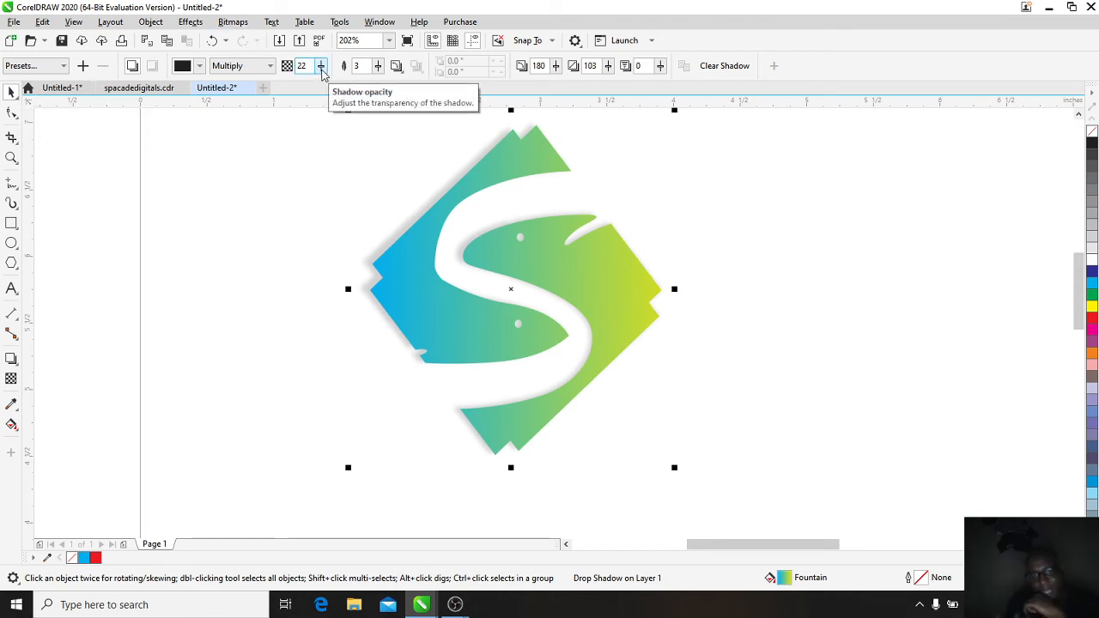
left_click(199, 69)
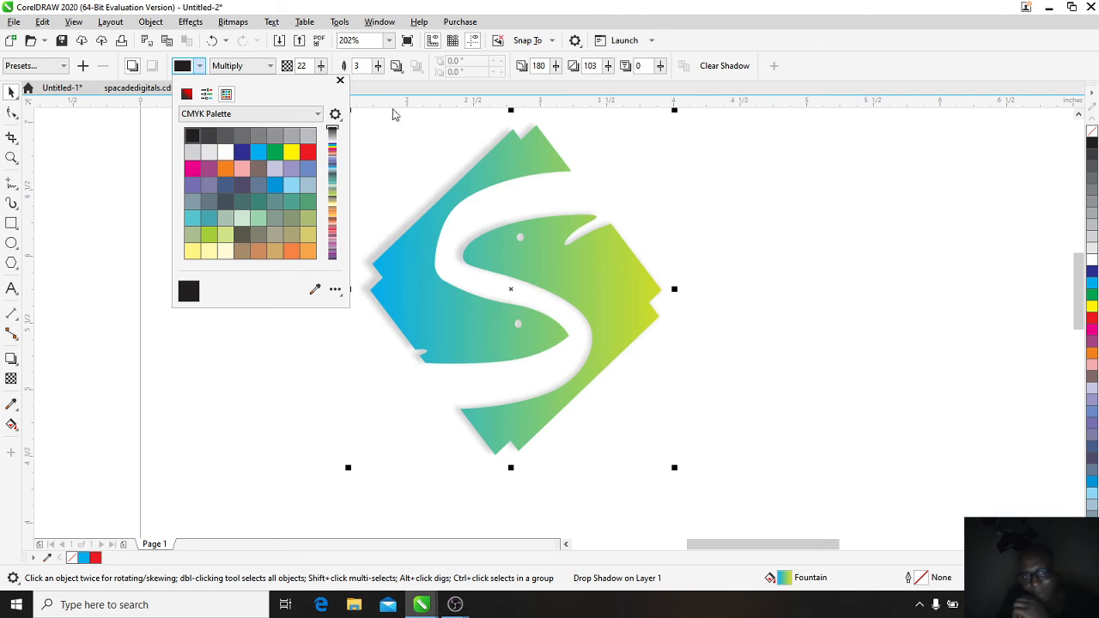
left_click(321, 68)
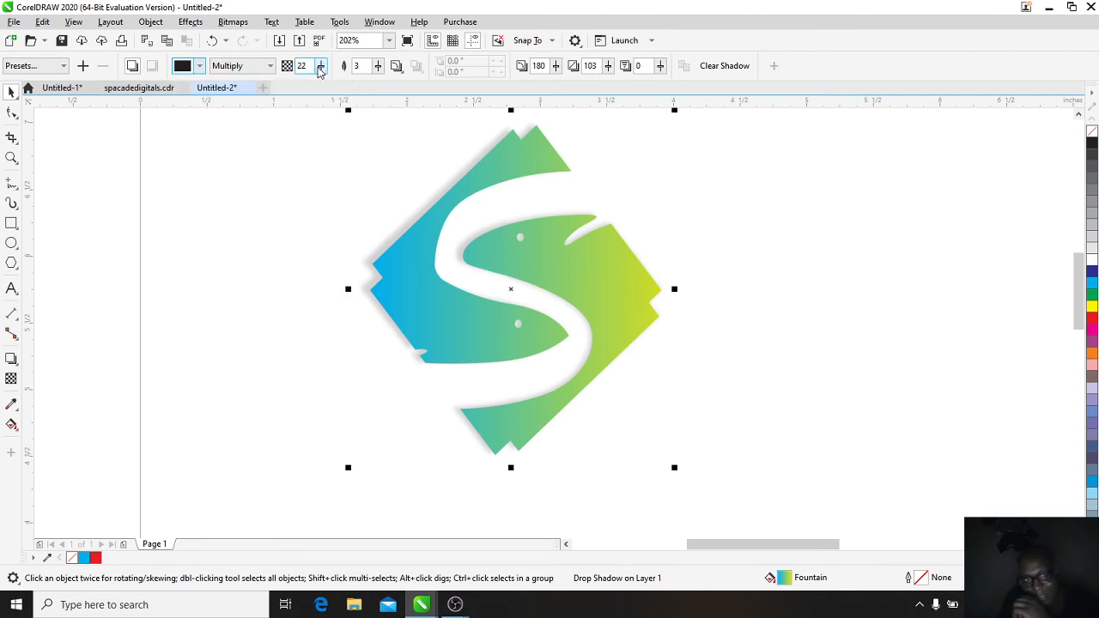
Step: Set the logo drop shadow's opacity to 27 and its feathering to 2
left_click(321, 69)
left_click_drag(321, 69, 324, 69)
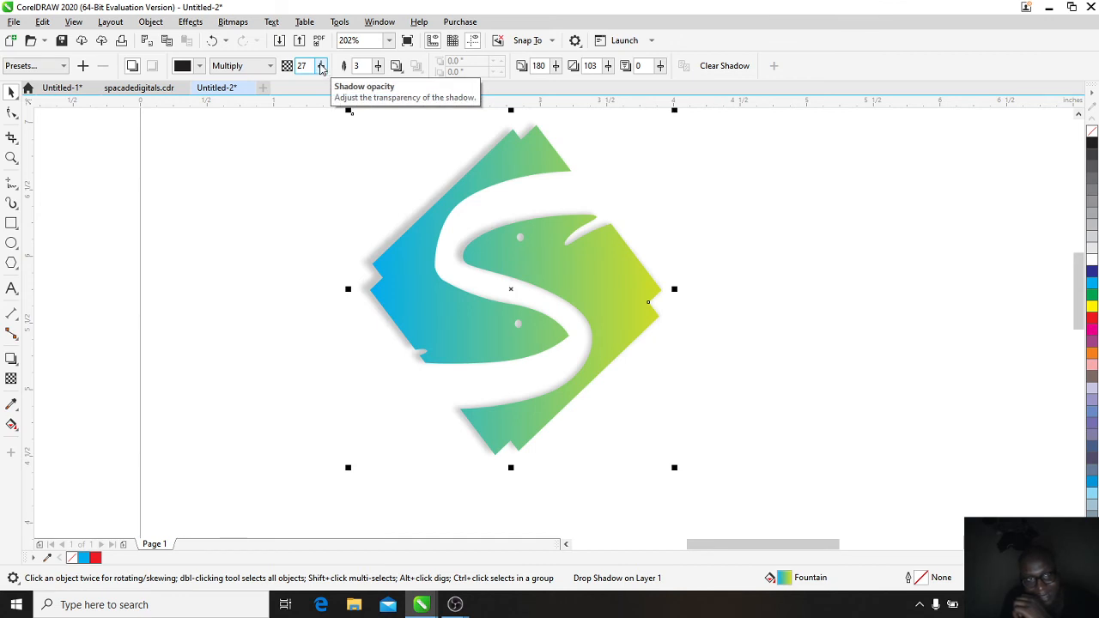
left_click(378, 72)
left_click(378, 72)
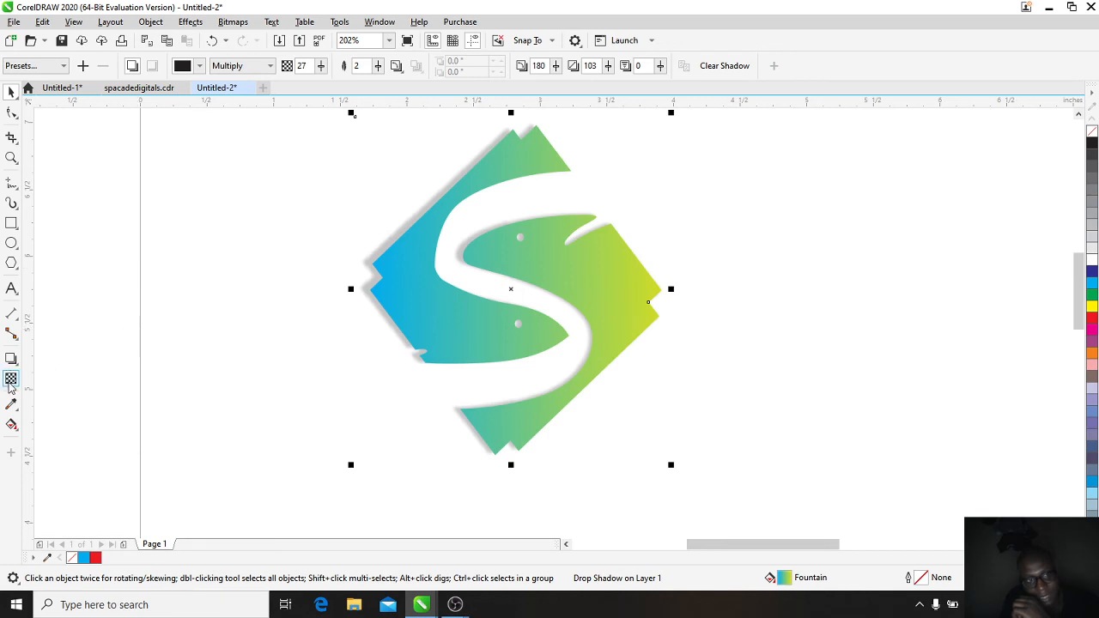
left_click(11, 378)
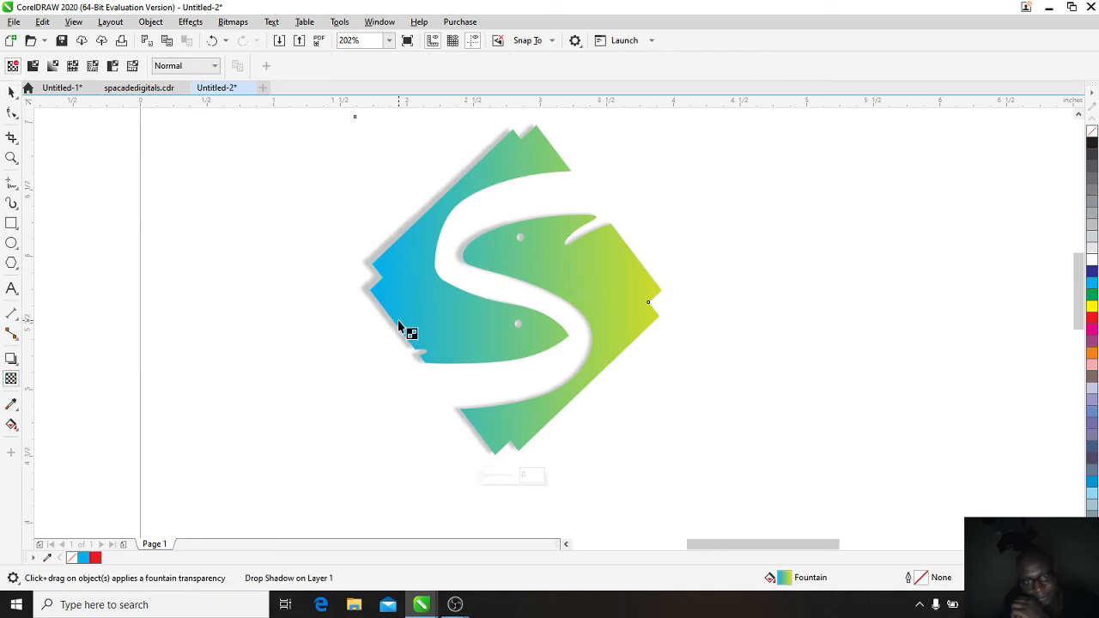
left_click_drag(397, 320, 395, 323)
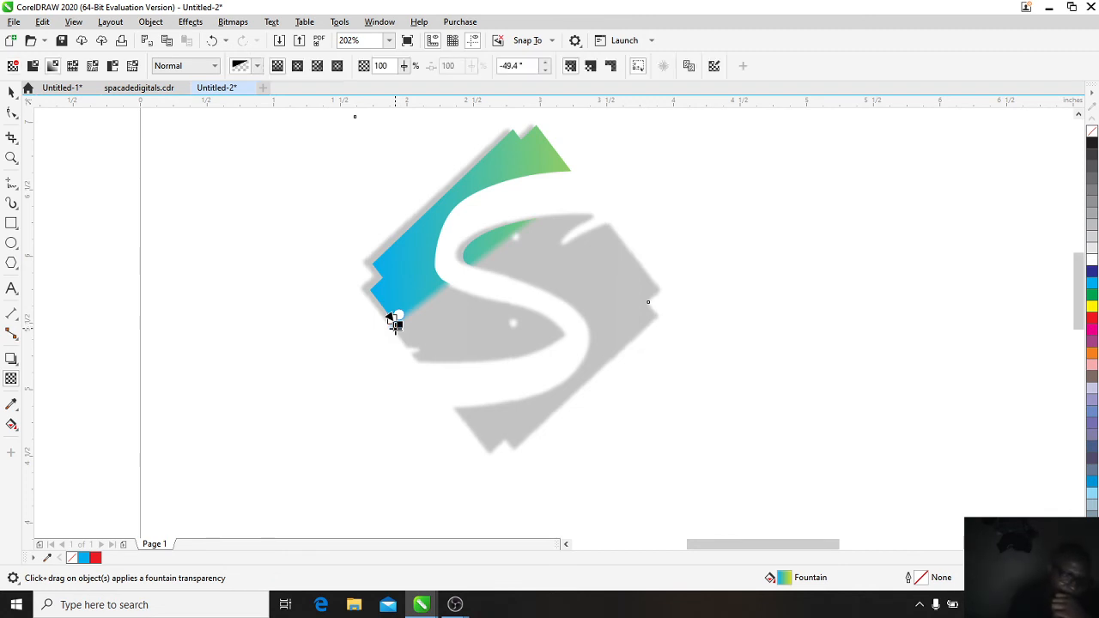
key("ctrl+z")
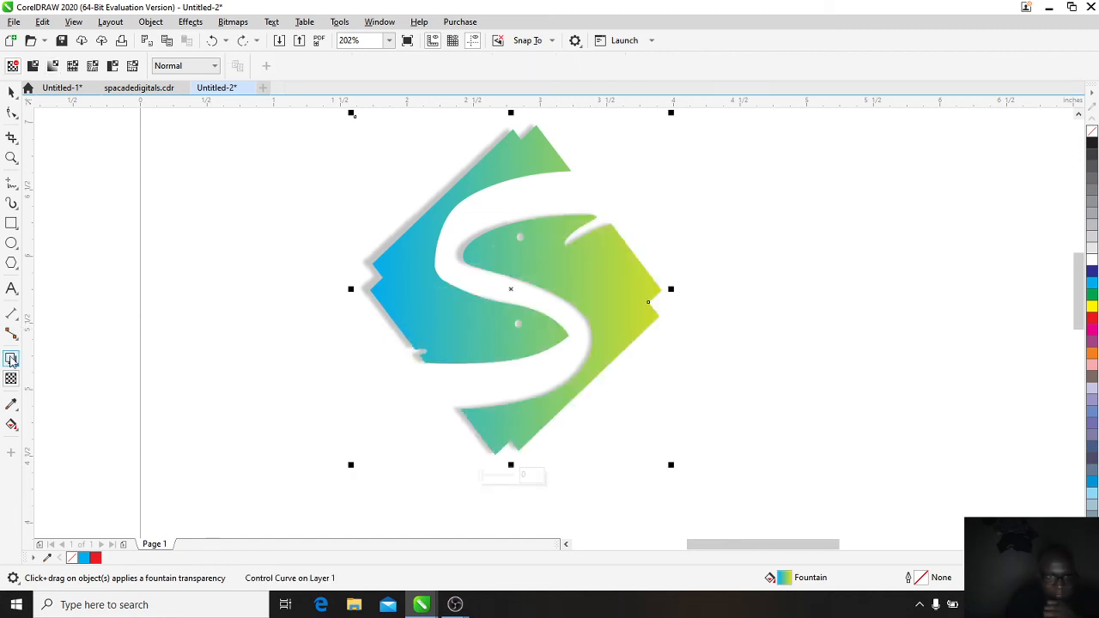
Step: Move the drop shadow's end point slightly down and inward with the Shadow tool, and return to the Pick tool
left_click(12, 360)
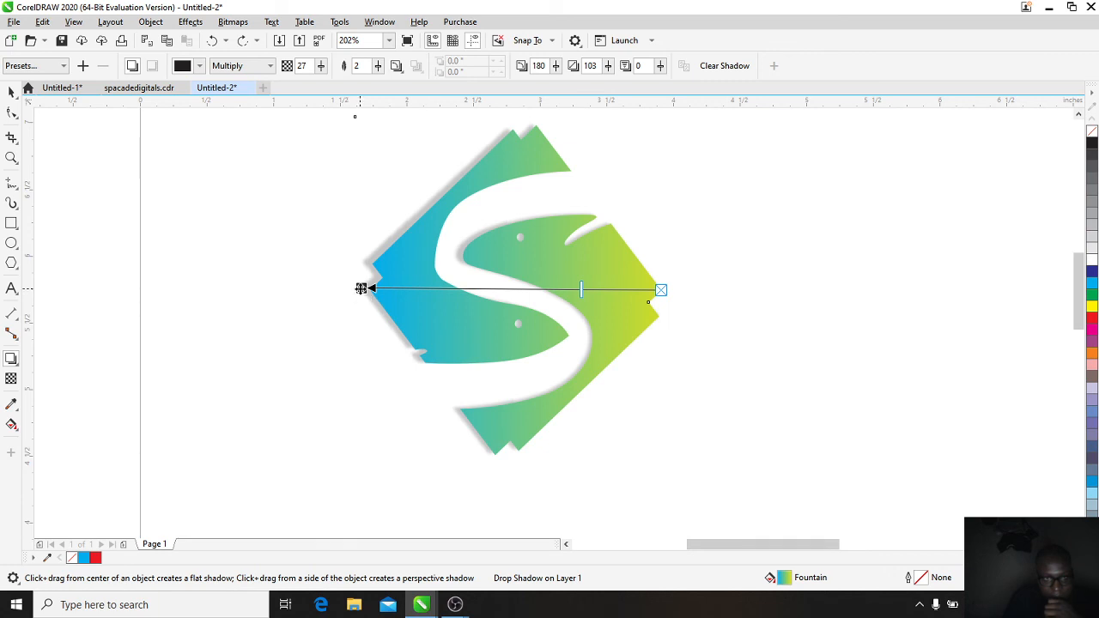
left_click_drag(361, 288, 366, 297)
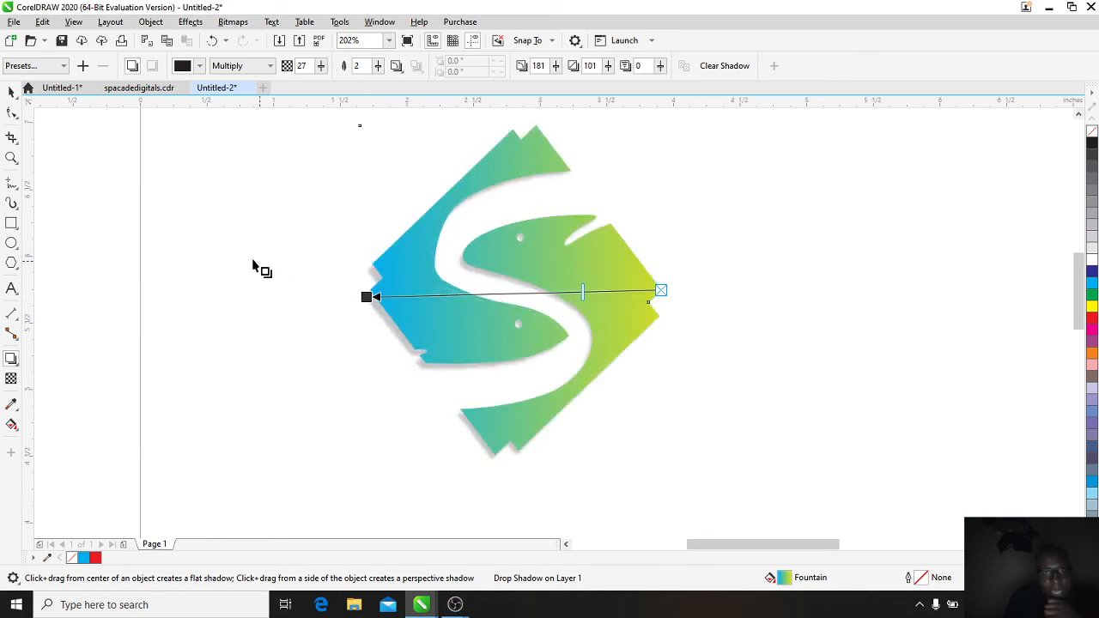
left_click(11, 93)
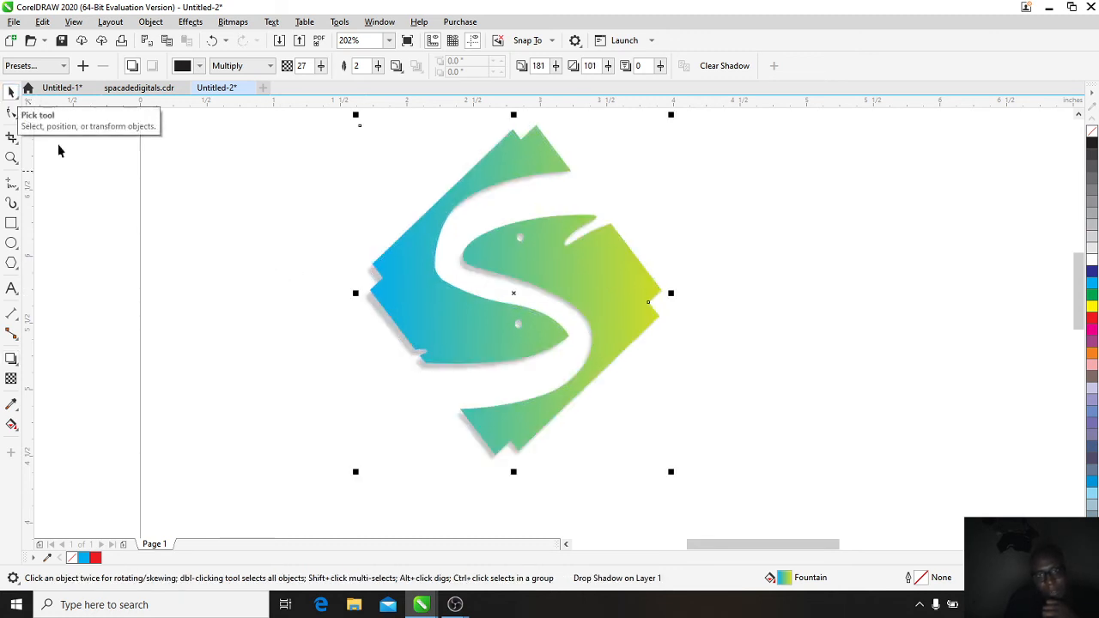
Step: Try red and olive tones for the drop shadow, settle on the muted green CMYK swatch, and deselect the logo
left_click(198, 67)
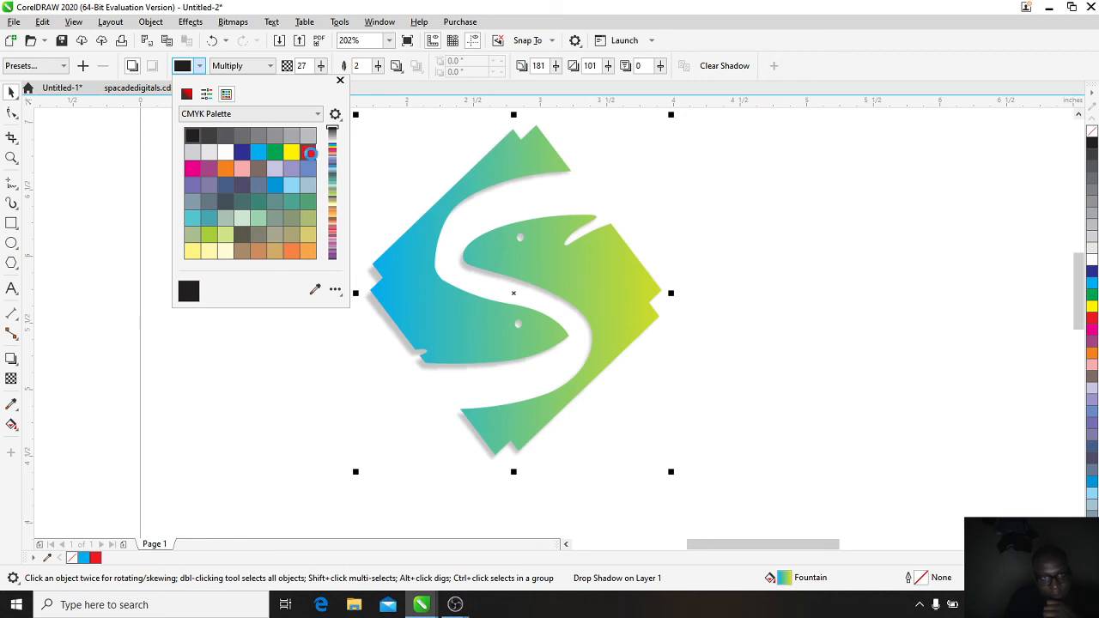
left_click(307, 152)
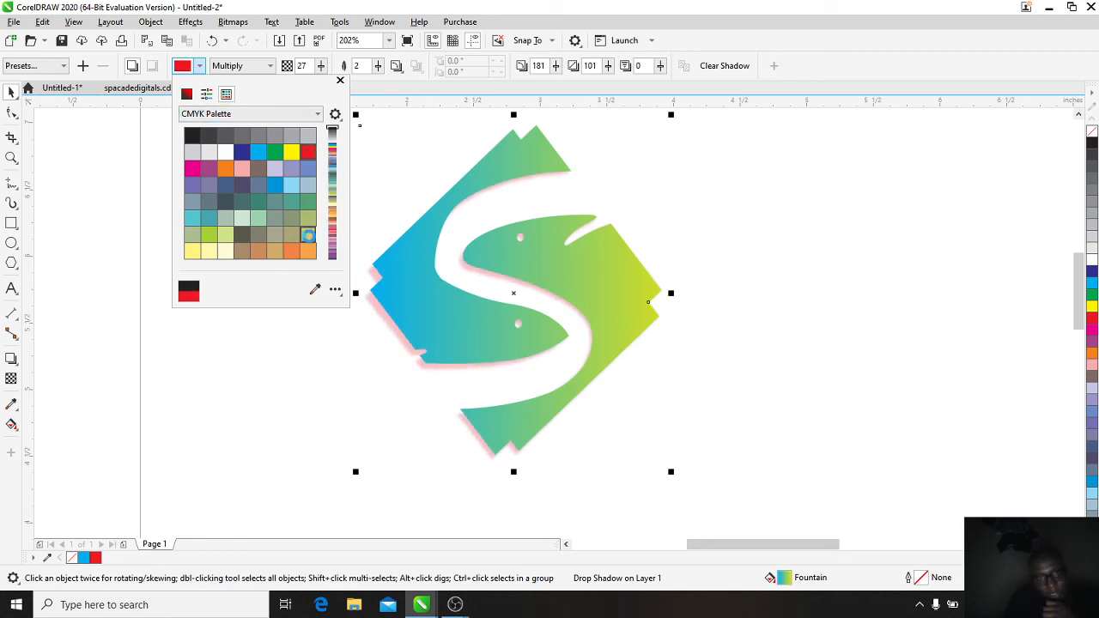
left_click(307, 234)
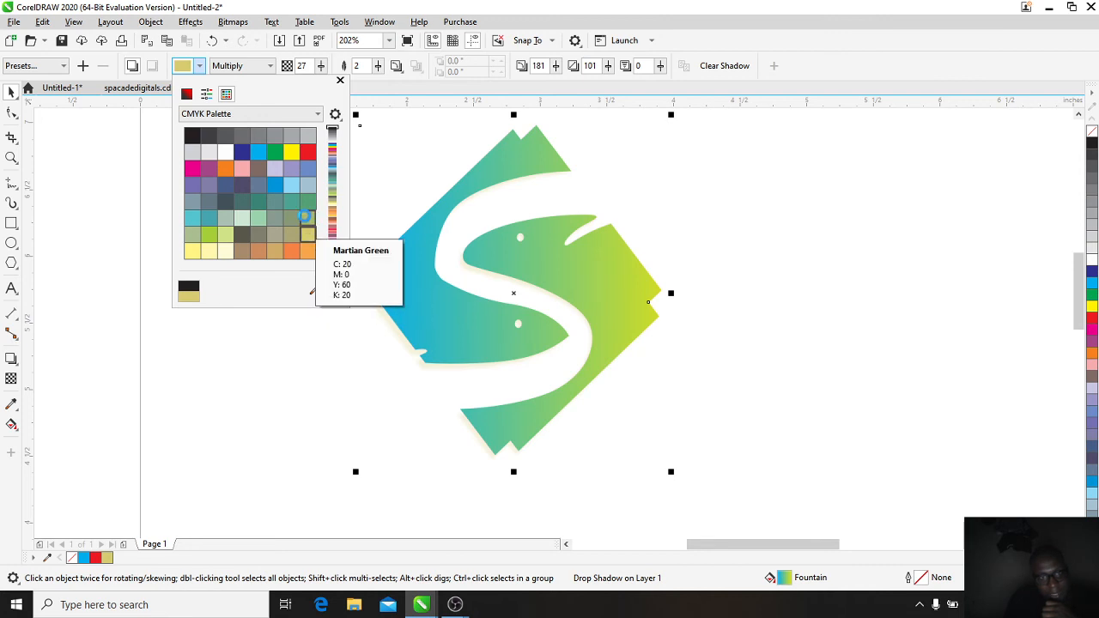
left_click(306, 215)
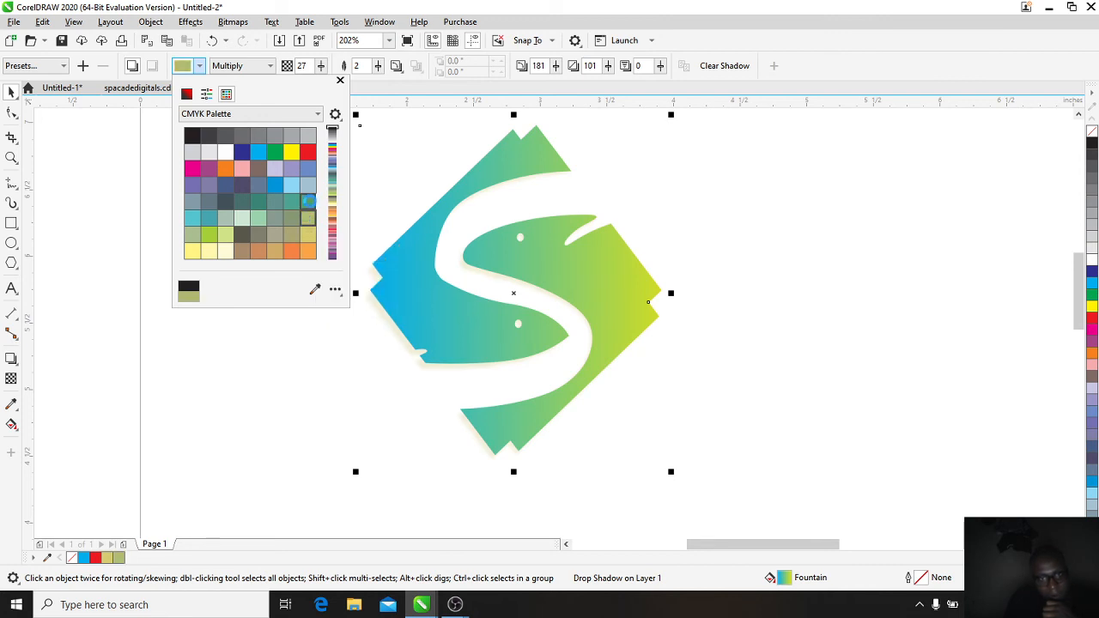
left_click(307, 201)
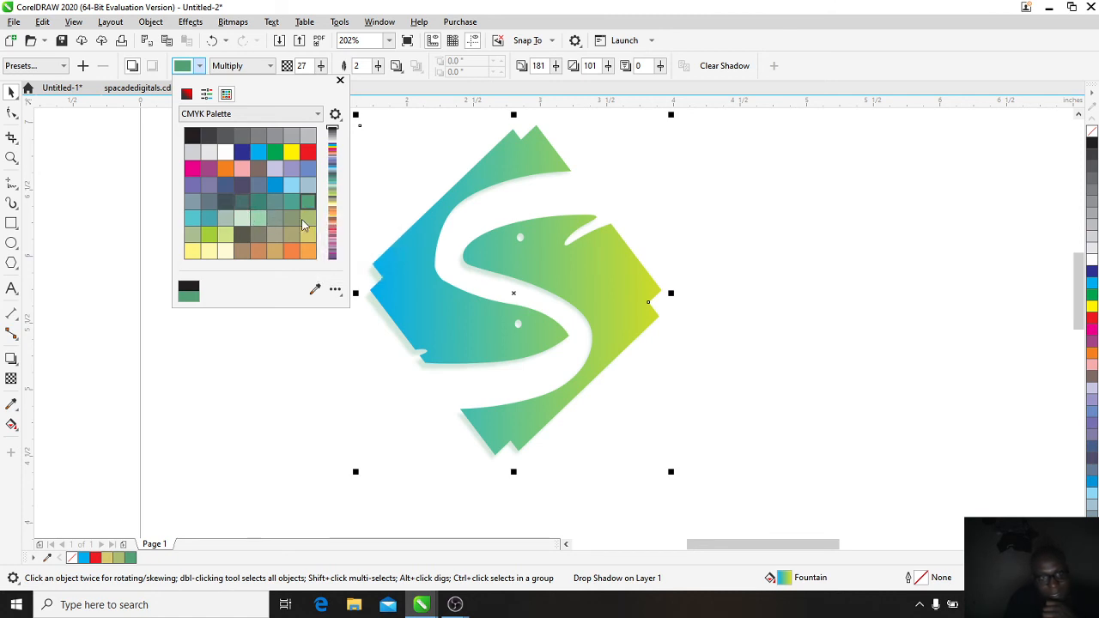
left_click(736, 294)
left_click(736, 294)
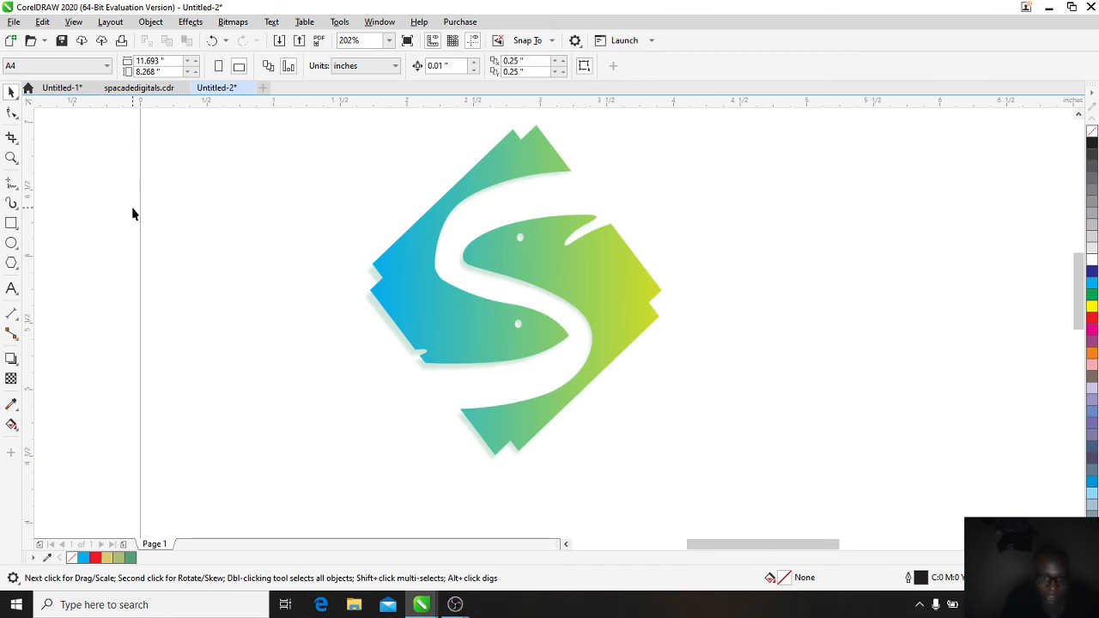
Step: Group the logo with its drop shadow, centre the group on the page, and deselect it
scroll(132, 214, "up", 1)
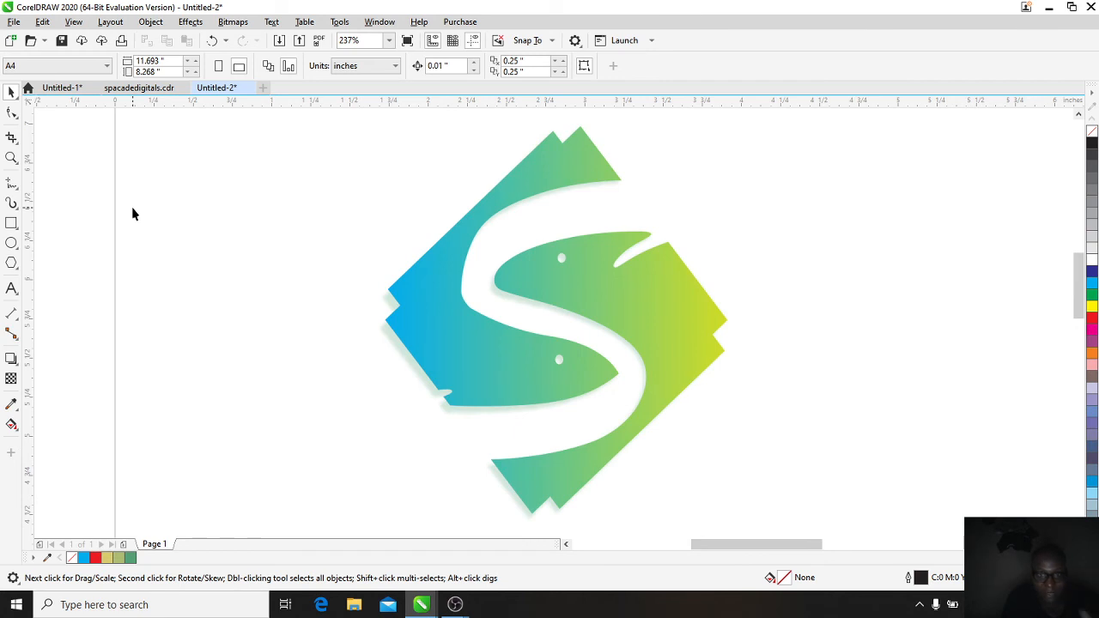
scroll(132, 214, "down", 4)
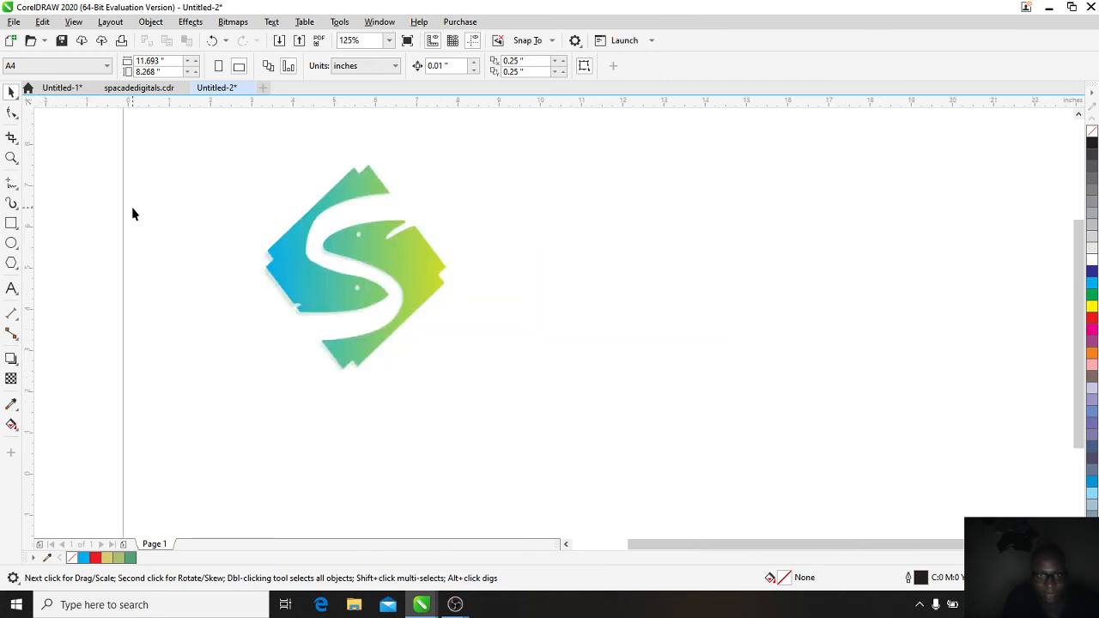
scroll(132, 214, "down", 2)
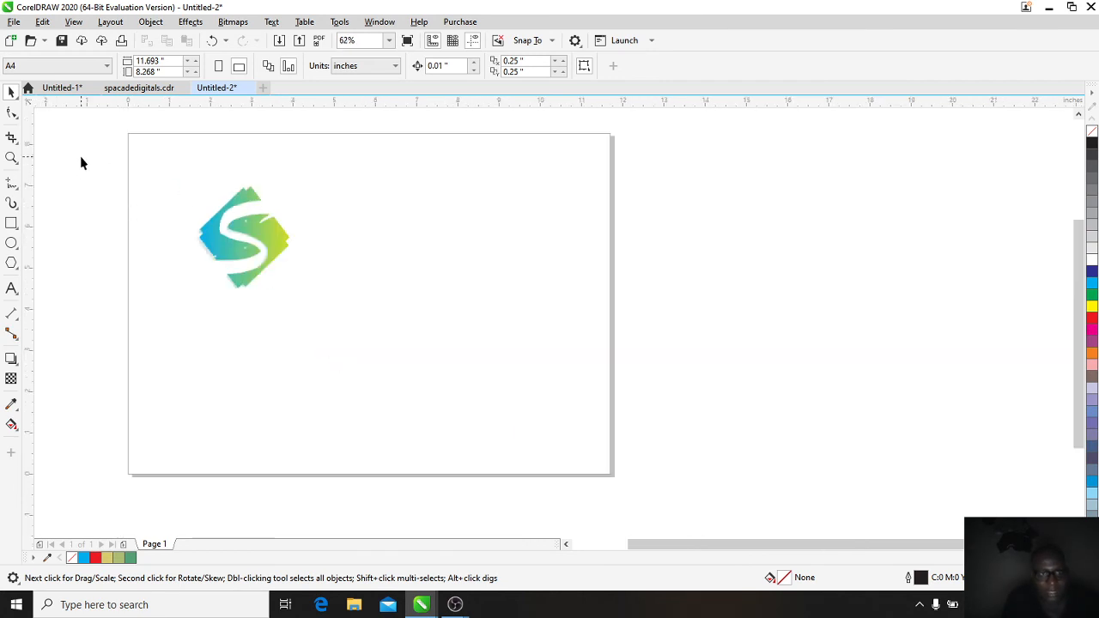
left_click_drag(80, 158, 410, 424)
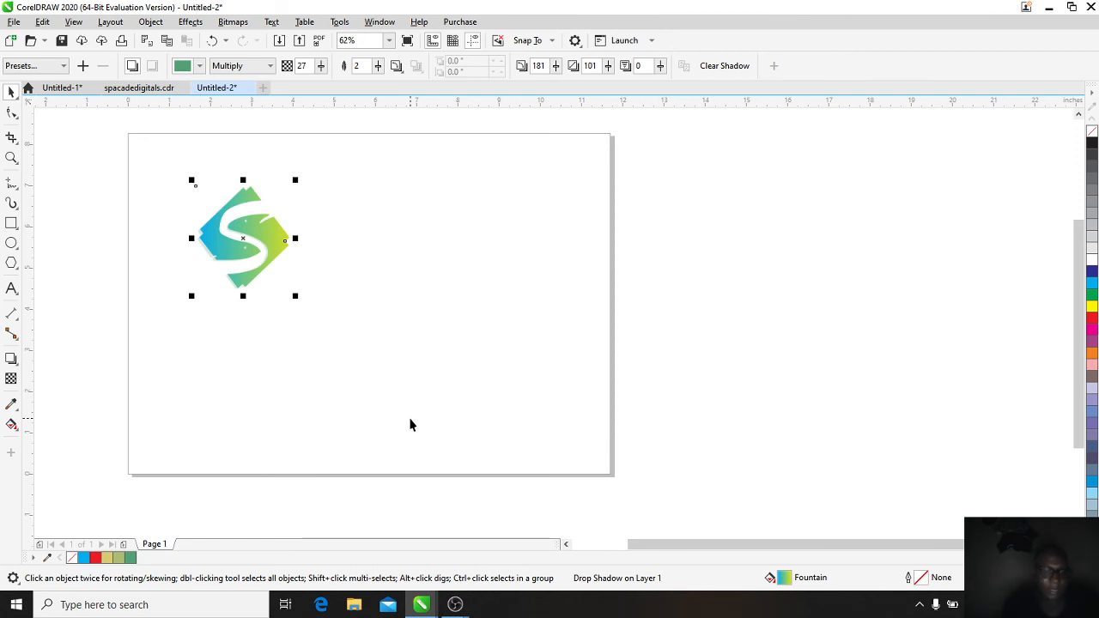
key("ctrl+g")
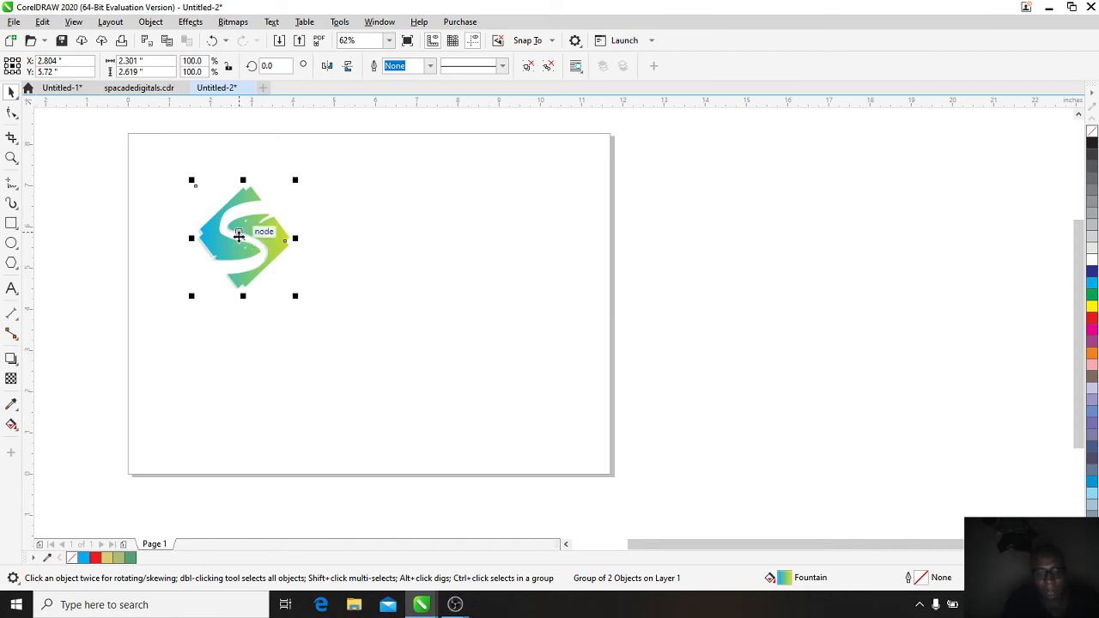
key("p")
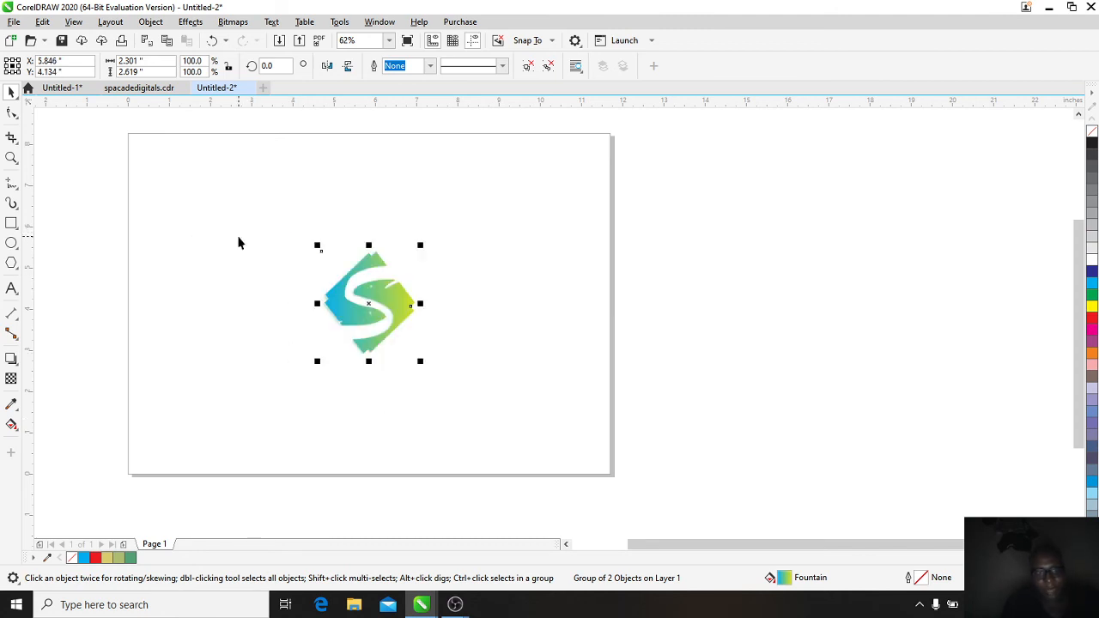
left_click(530, 294)
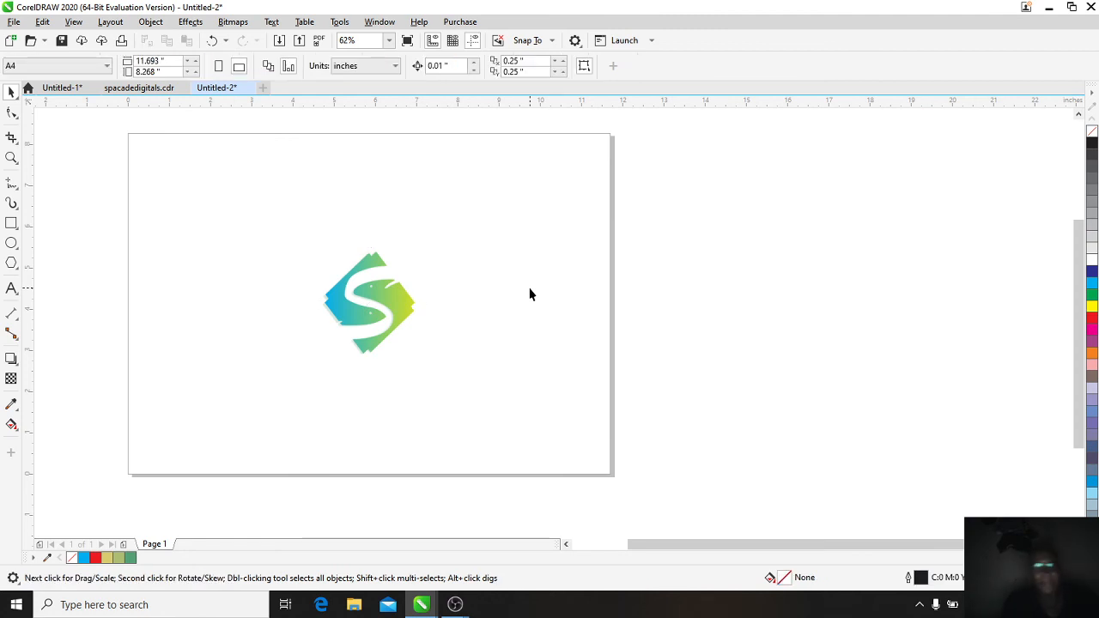
Step: Scale the logo group down to 79% and move it slightly above the page centre, at about X 5.845", Y 4.869"
left_click(382, 283)
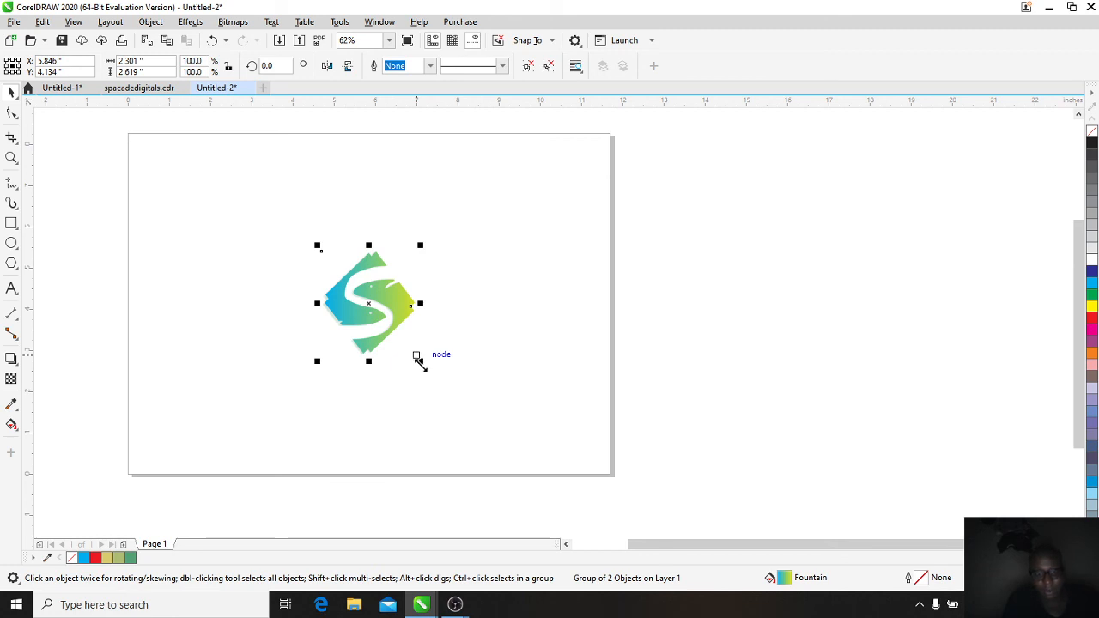
left_click_drag(418, 362, 400, 366)
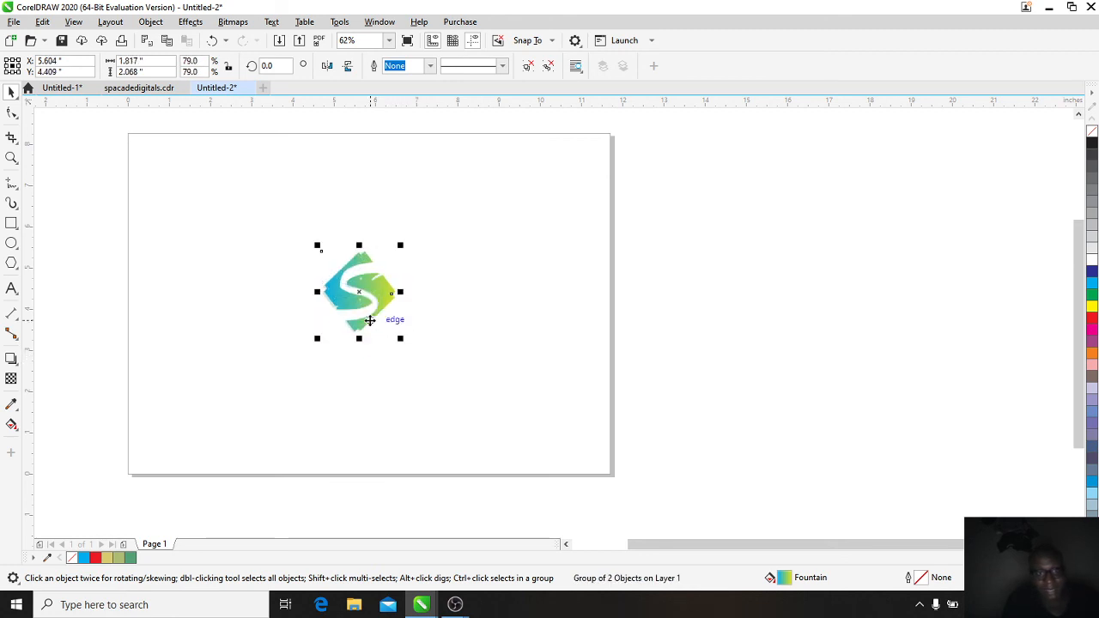
left_click_drag(360, 294, 370, 273)
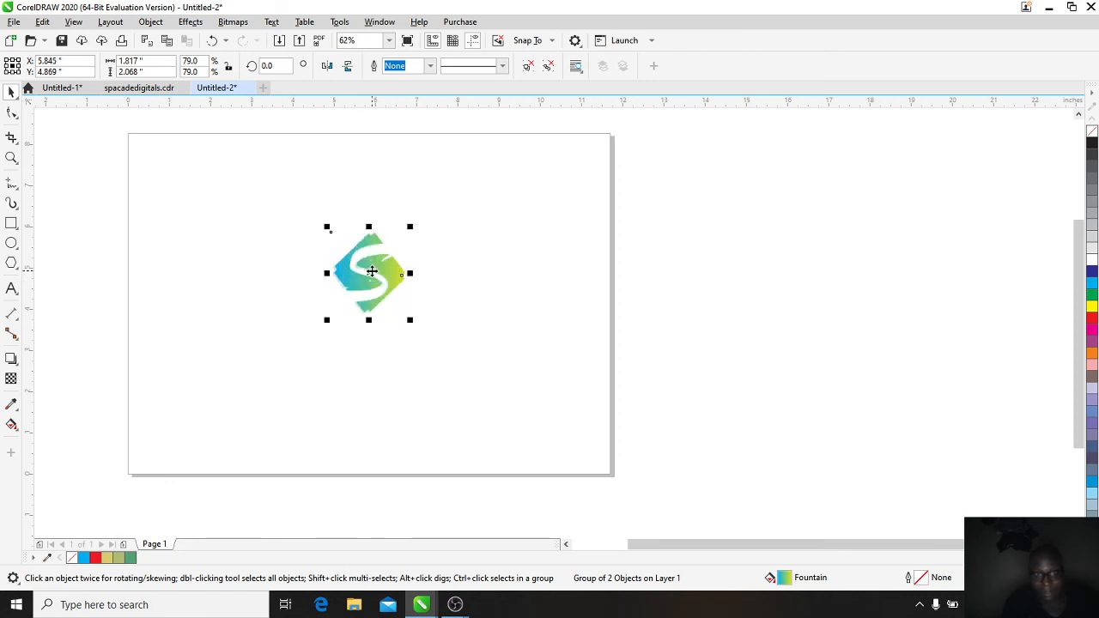
left_click(451, 352)
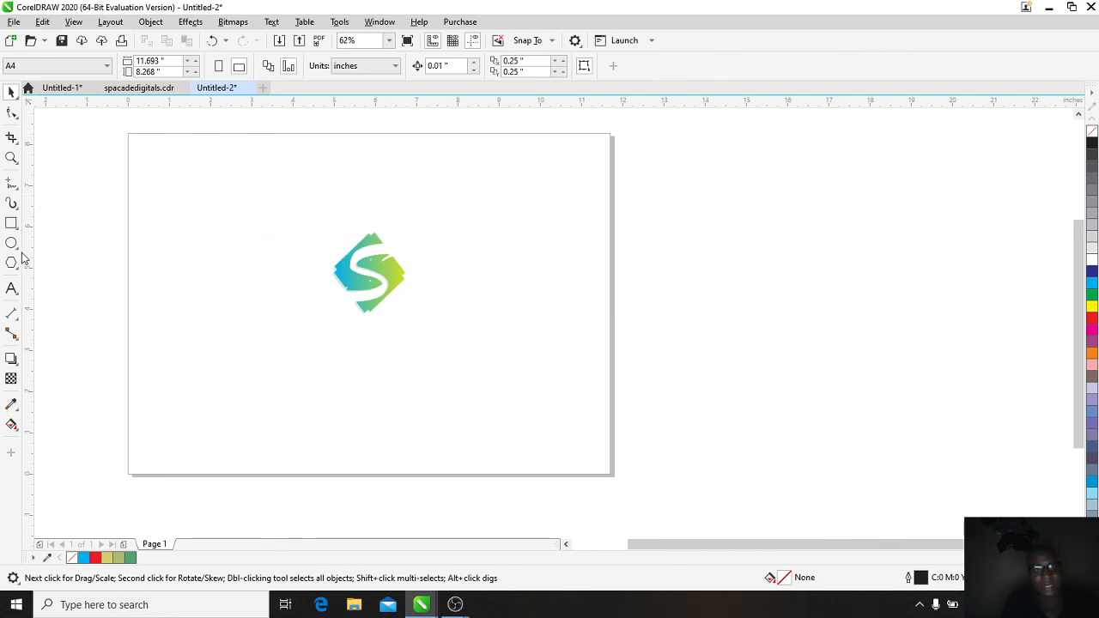
Step: Add the artistic text "Spartan Aqua Farm" in Arial 24 pt on the page below the logo
left_click(10, 290)
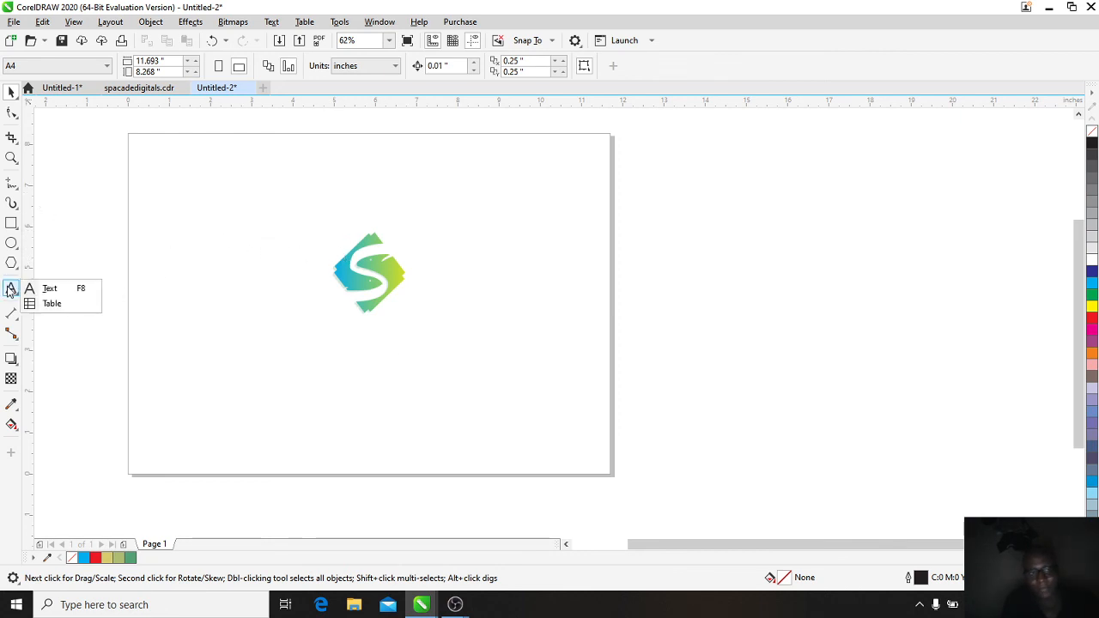
left_click(45, 289)
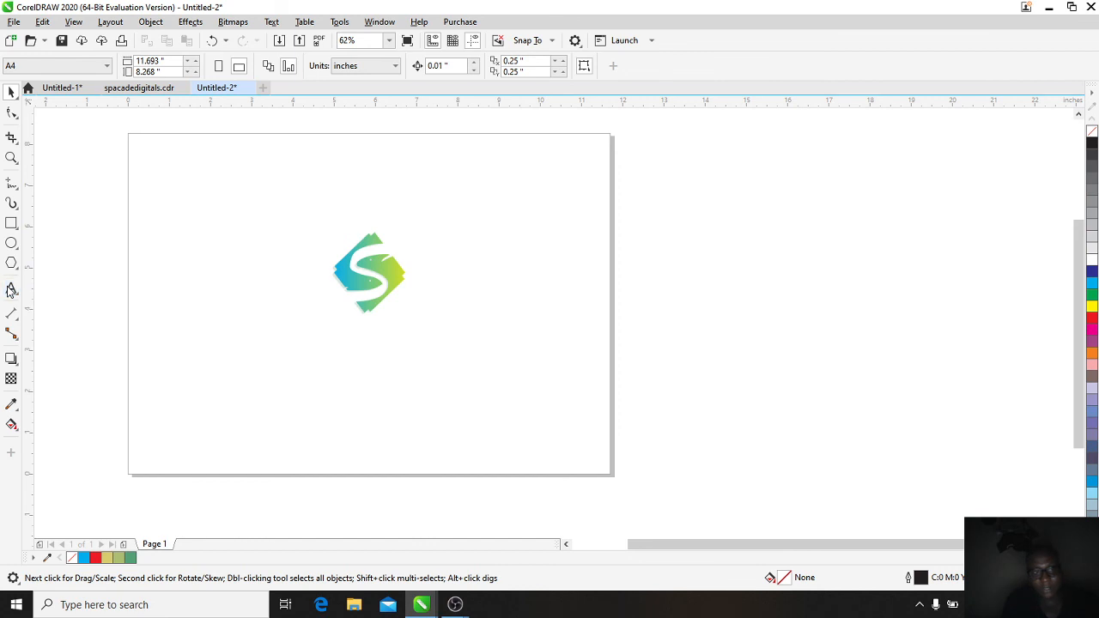
left_click(279, 409)
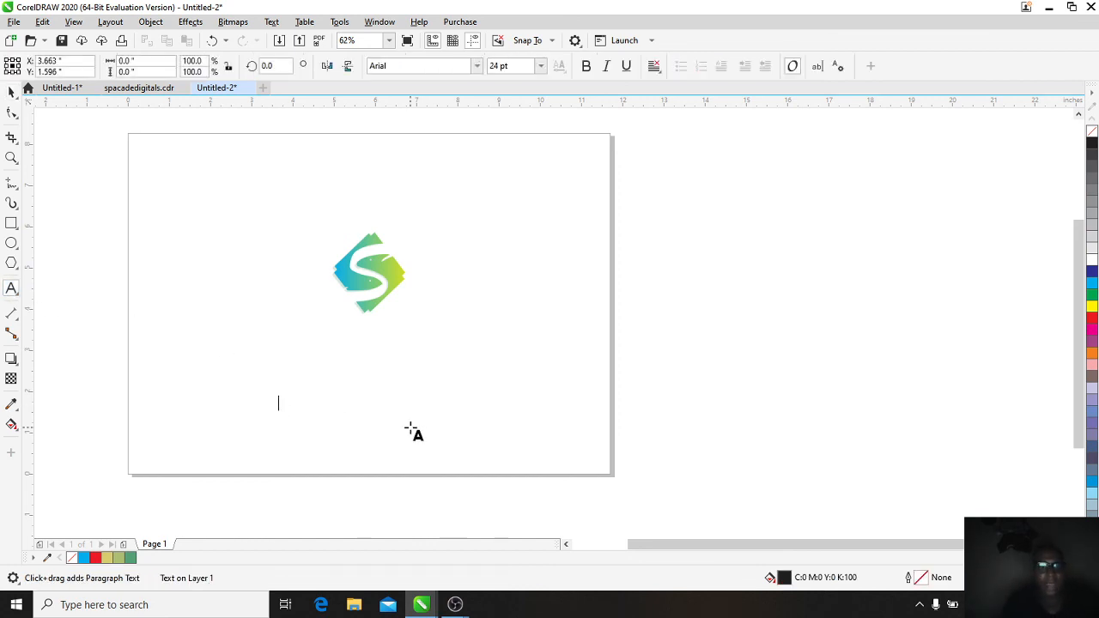
type("S")
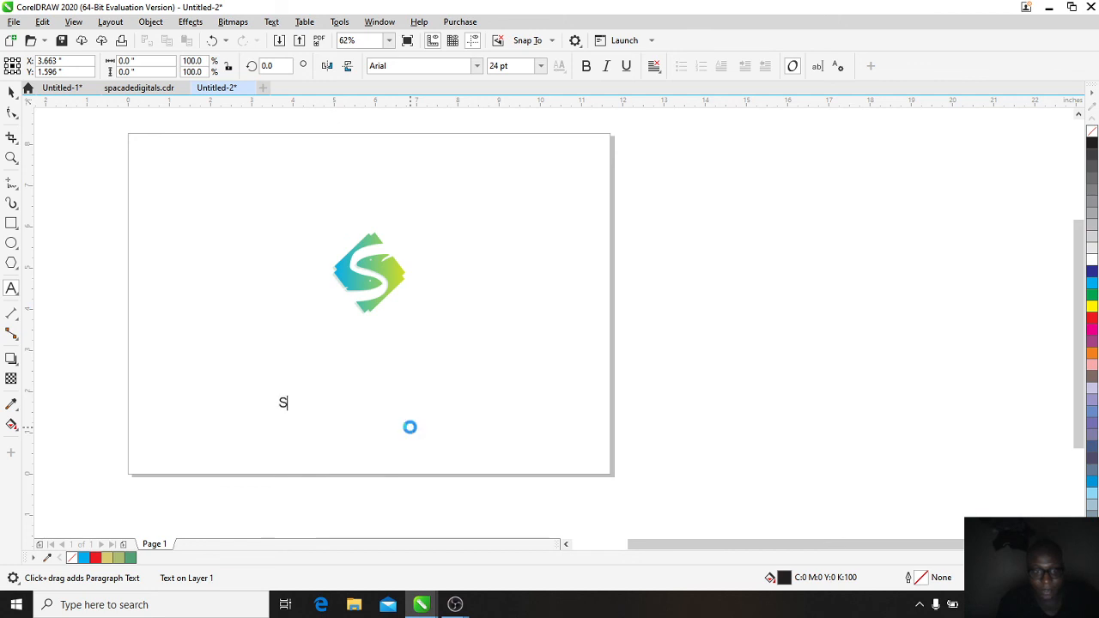
type("pa")
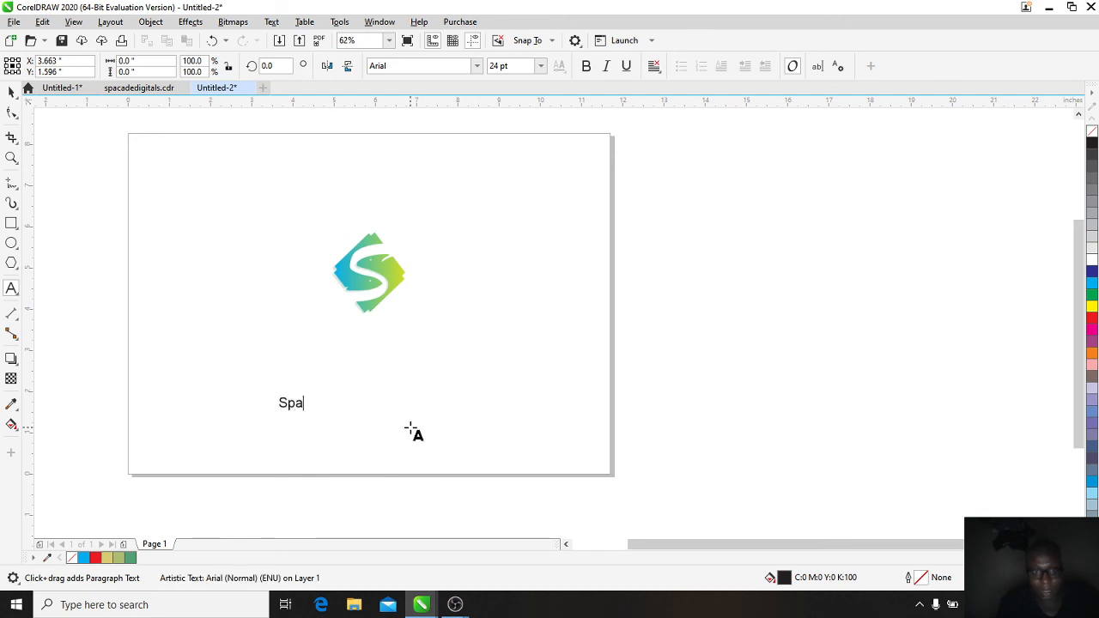
type("rtan")
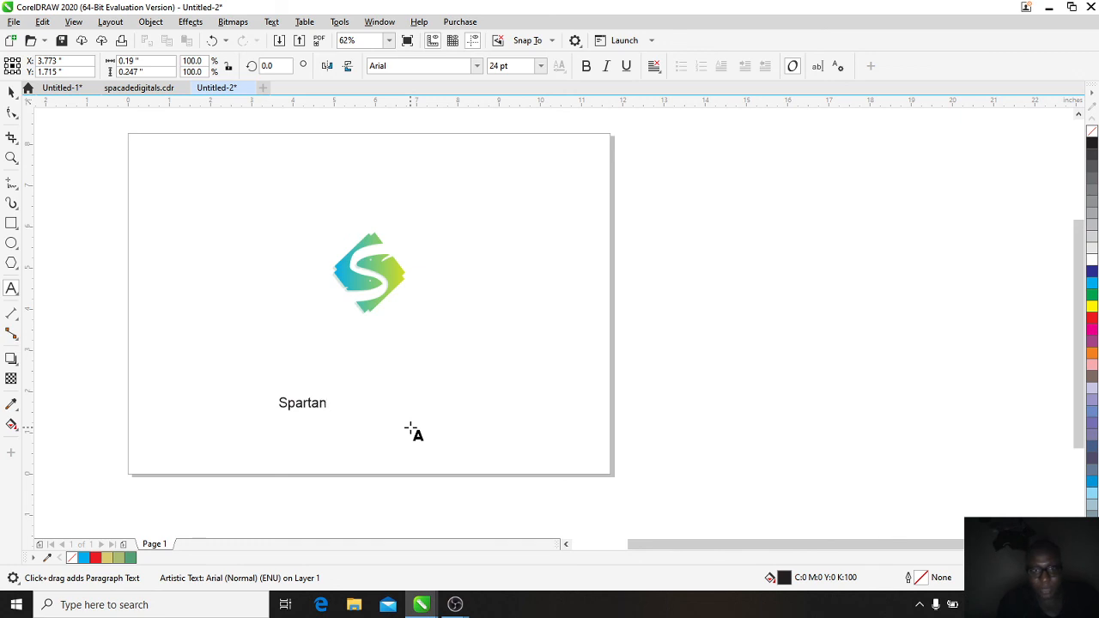
type(" |Fish")
key("BackSpace")
key("BackSpace")
key("BackSpace")
key("BackSpace")
key("BackSpace")
type("Fish")
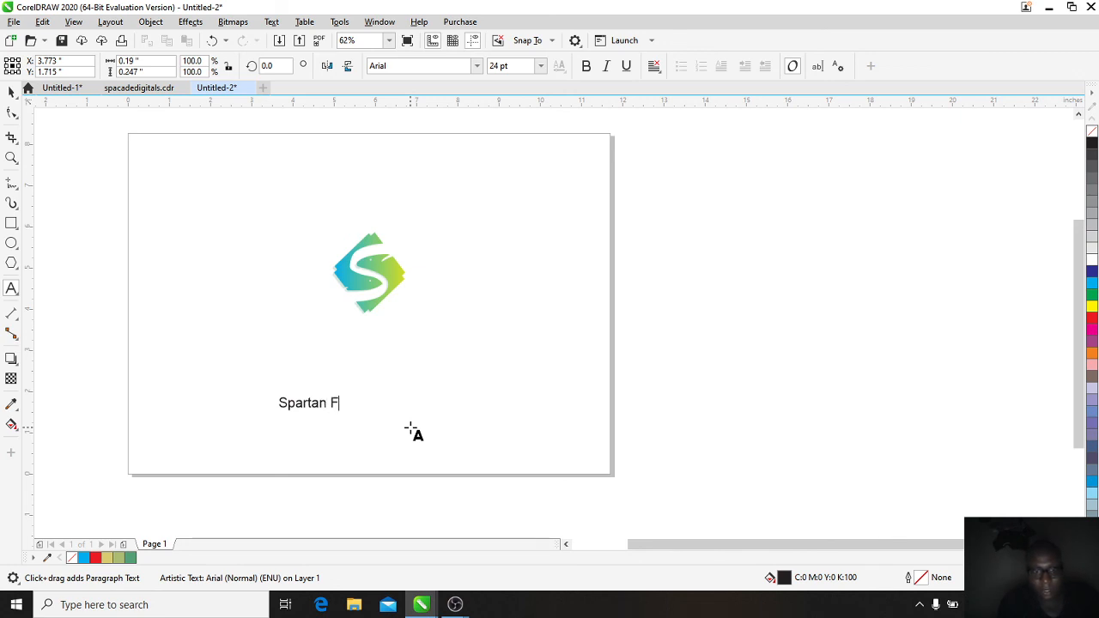
key("BackSpace")
key("BackSpace")
type("sh")
key("BackSpace")
key("BackSpace")
key("BackSpace")
key("BackSpace")
type("Aqua ")
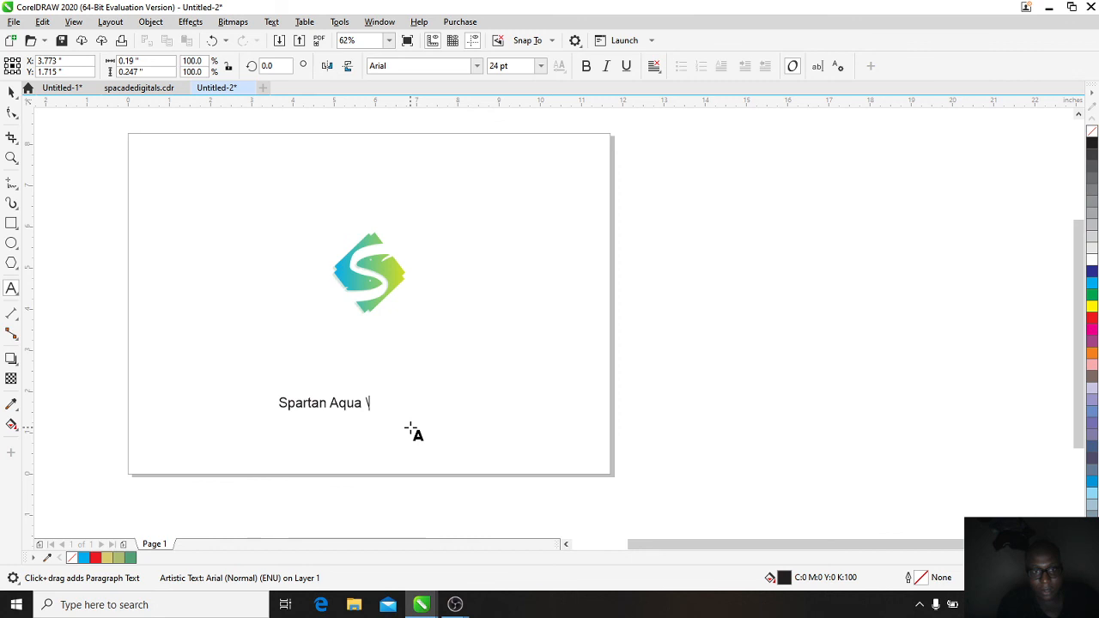
type("Farm")
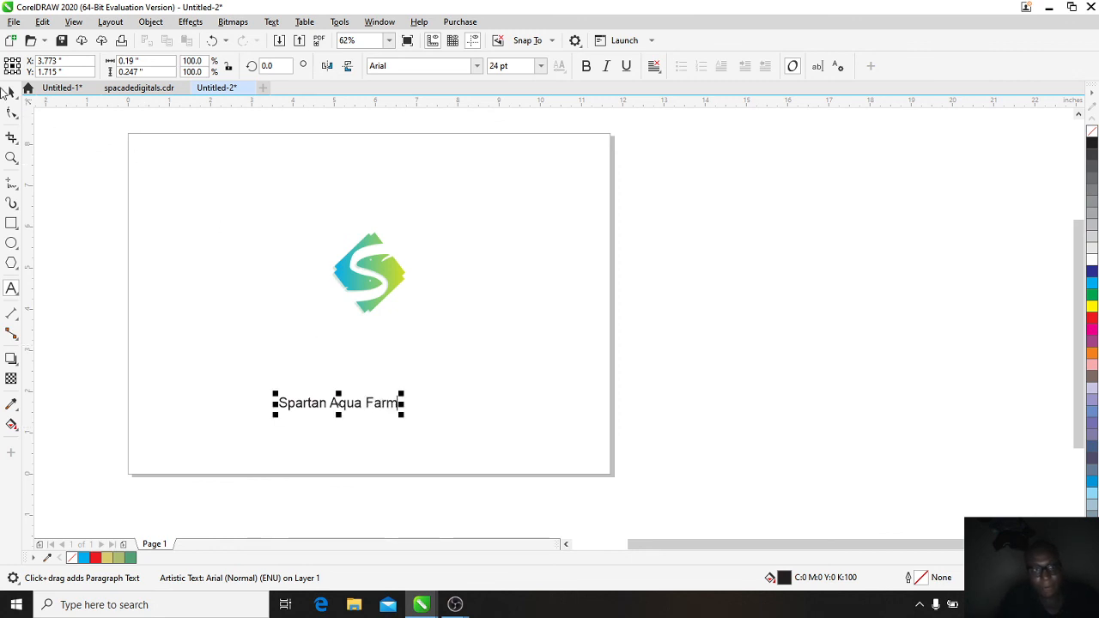
Step: Move the "Spartan Aqua Farm" text up to sit just beneath the logo, at about X 5.946", Y 3.329"
left_click(11, 92)
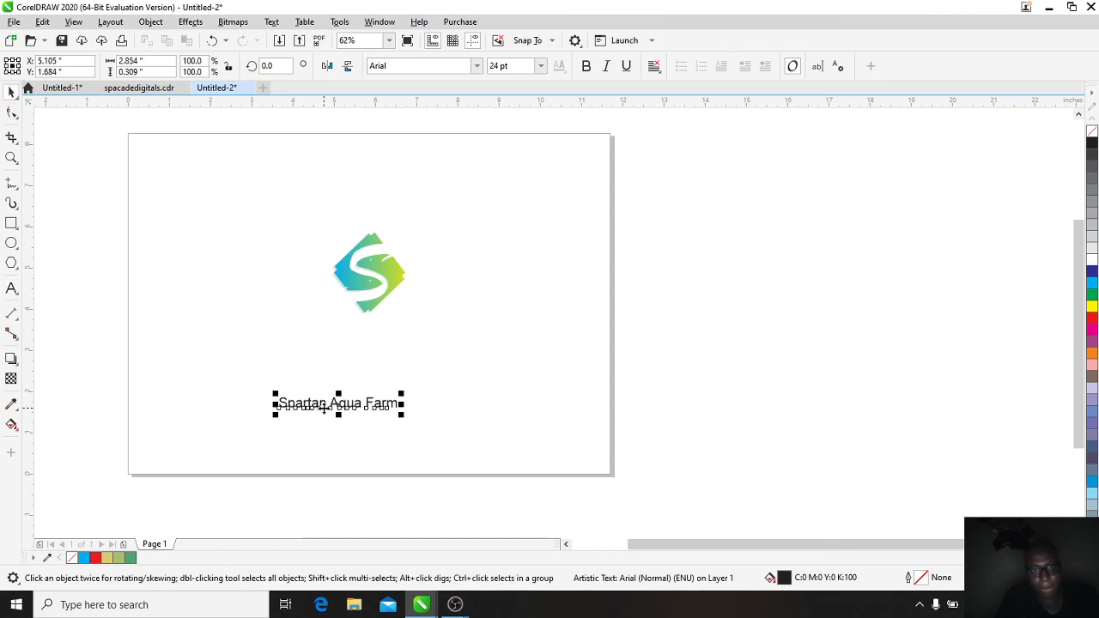
left_click_drag(339, 403, 361, 350)
double_click(371, 348)
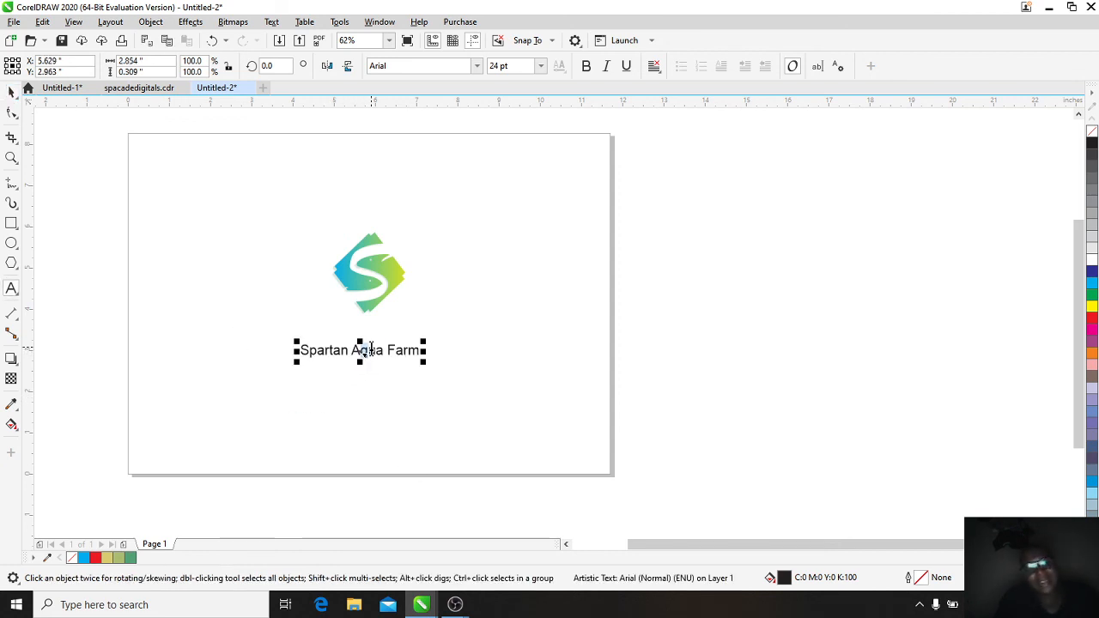
left_click(12, 93)
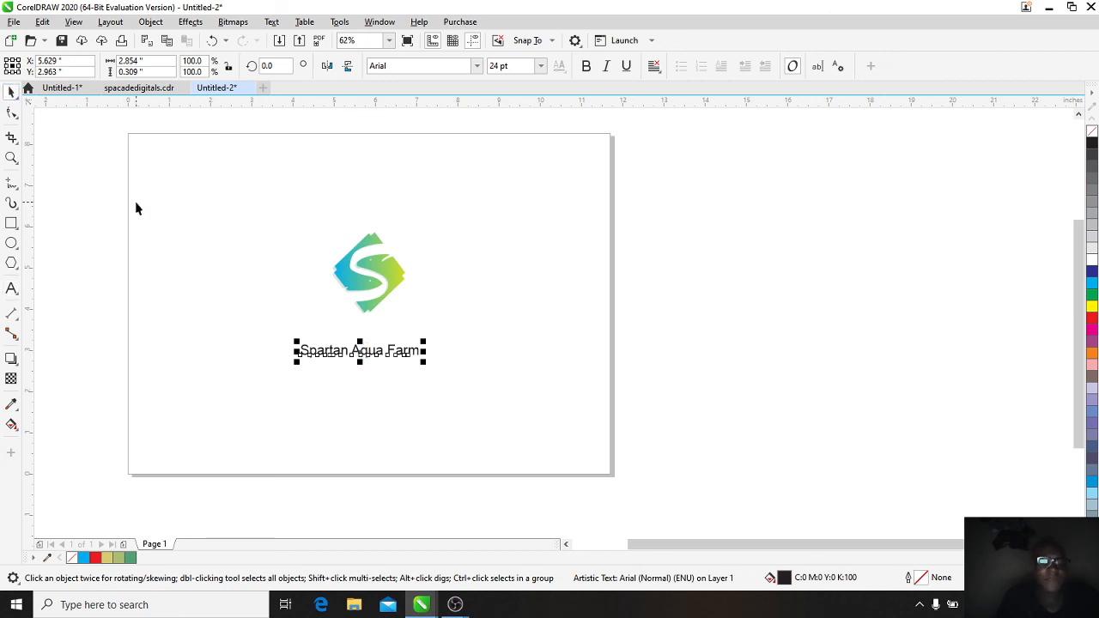
left_click_drag(359, 354, 375, 342)
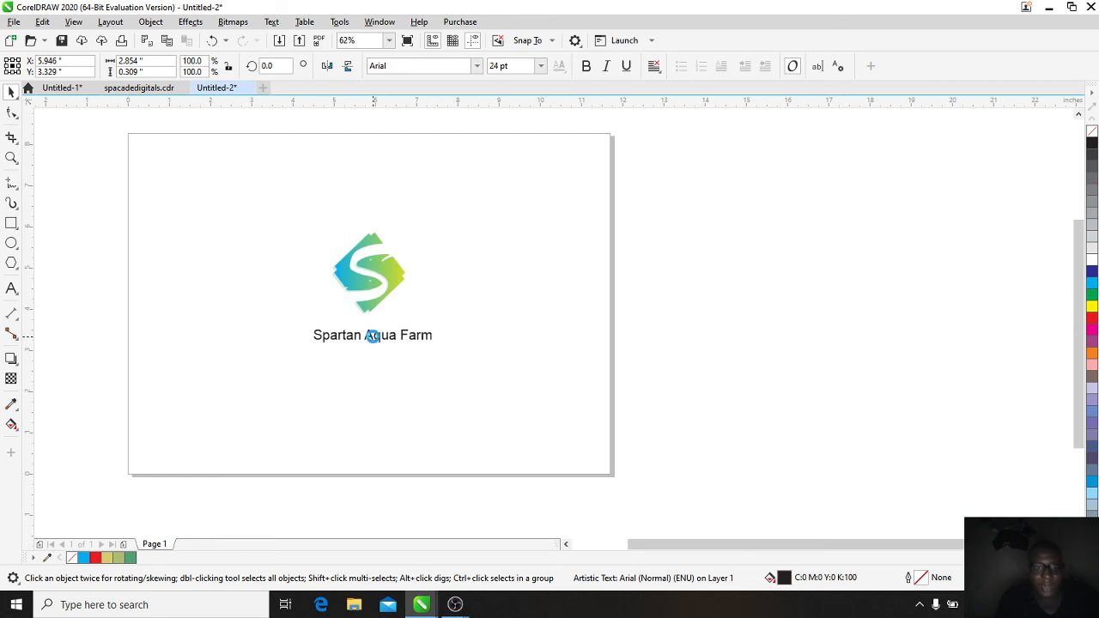
left_click(373, 337)
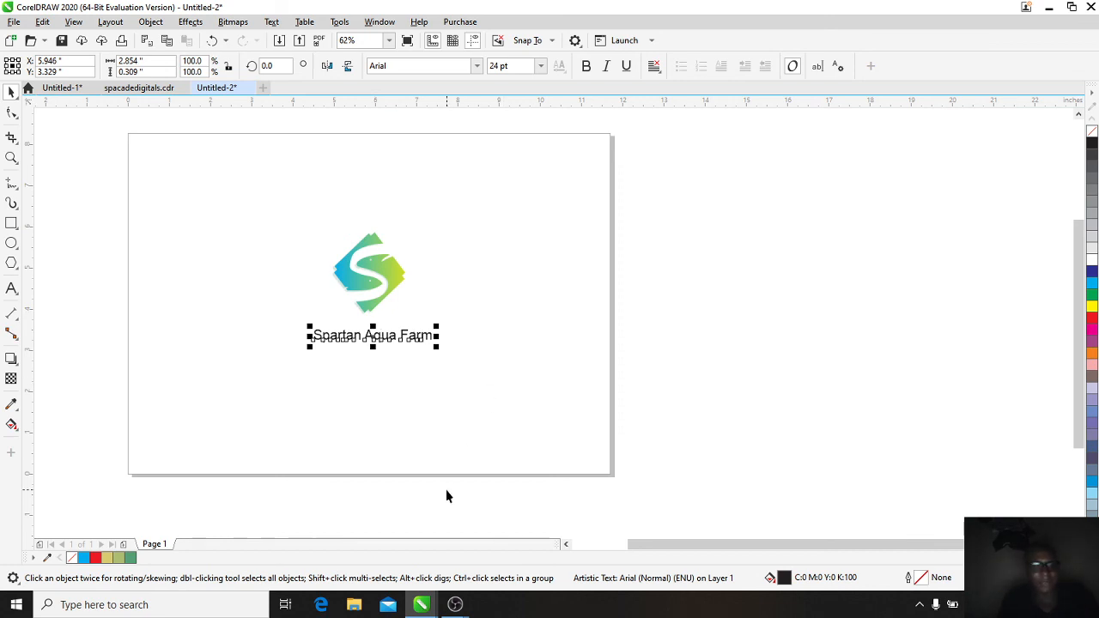
left_click(455, 604)
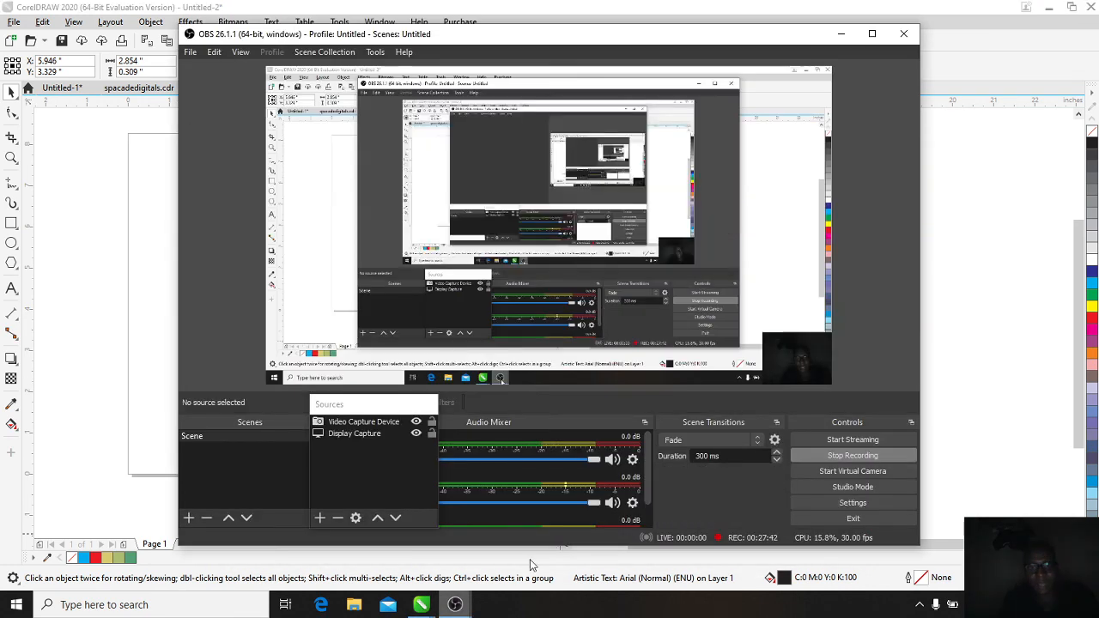